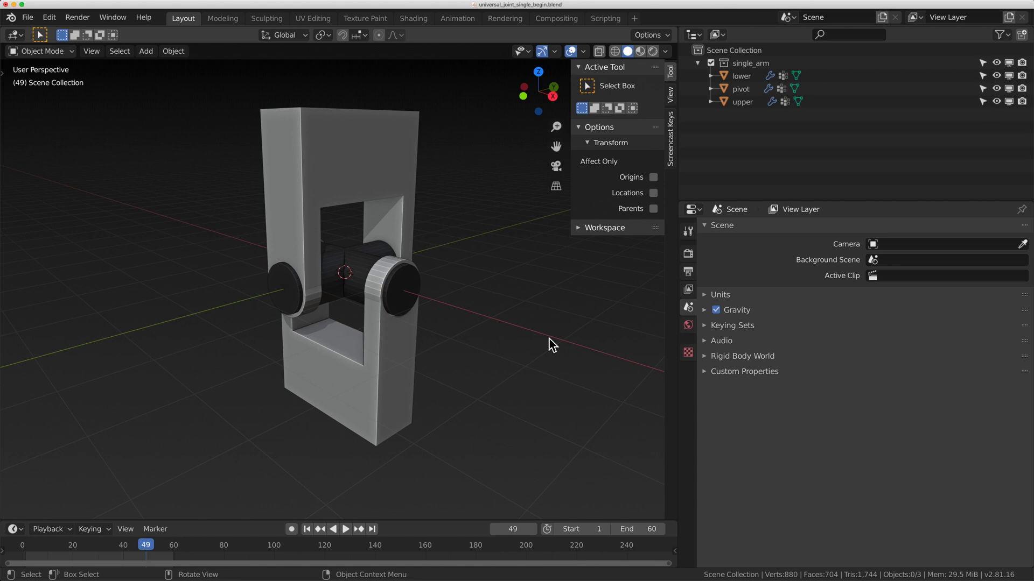
Add an armature to the scene and enter Edit Mode on its bone
click(146, 53)
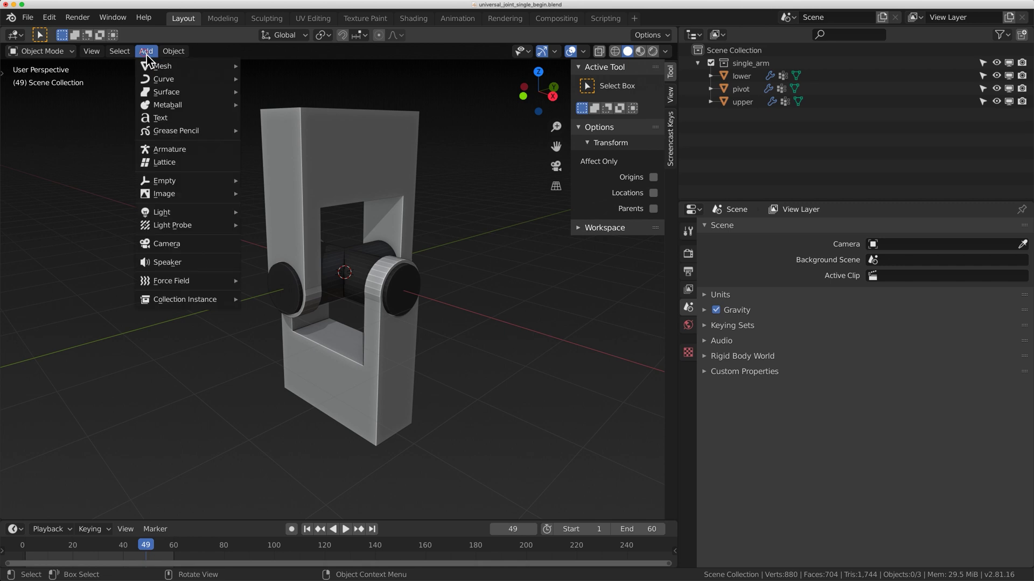
click(174, 151)
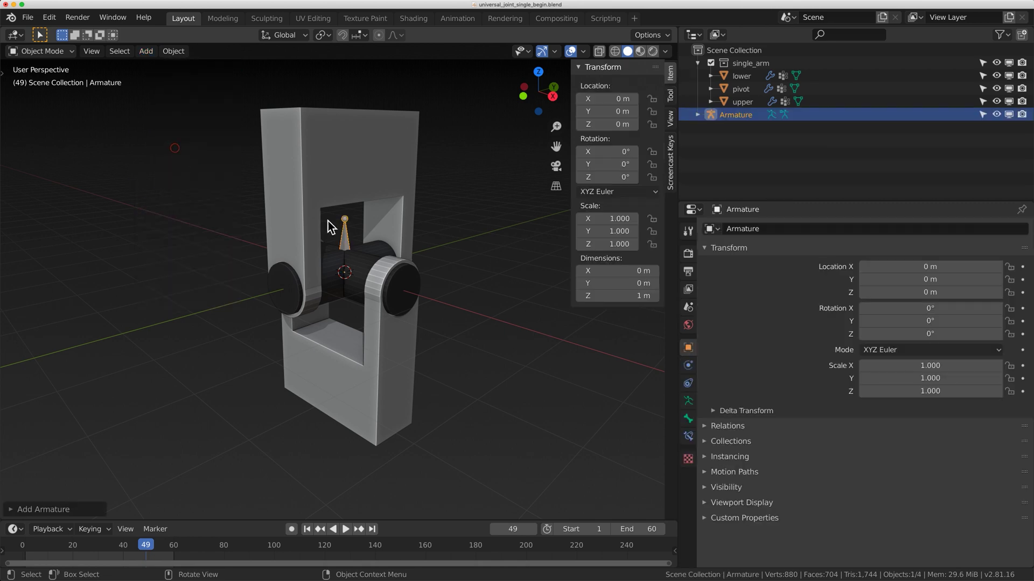
scroll(353, 249, up, 3)
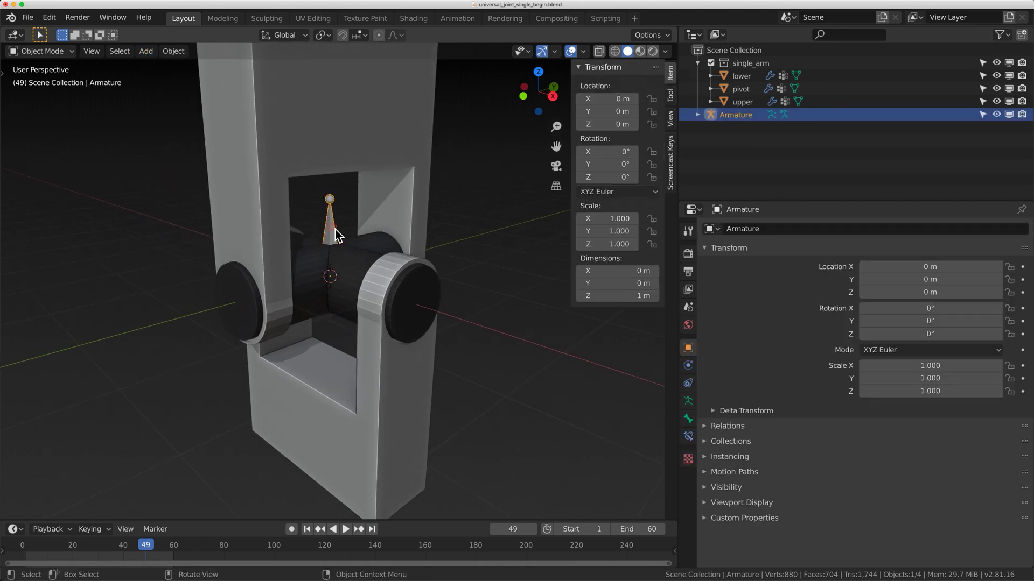
key(Tab)
middle_drag(339, 239, 474, 237)
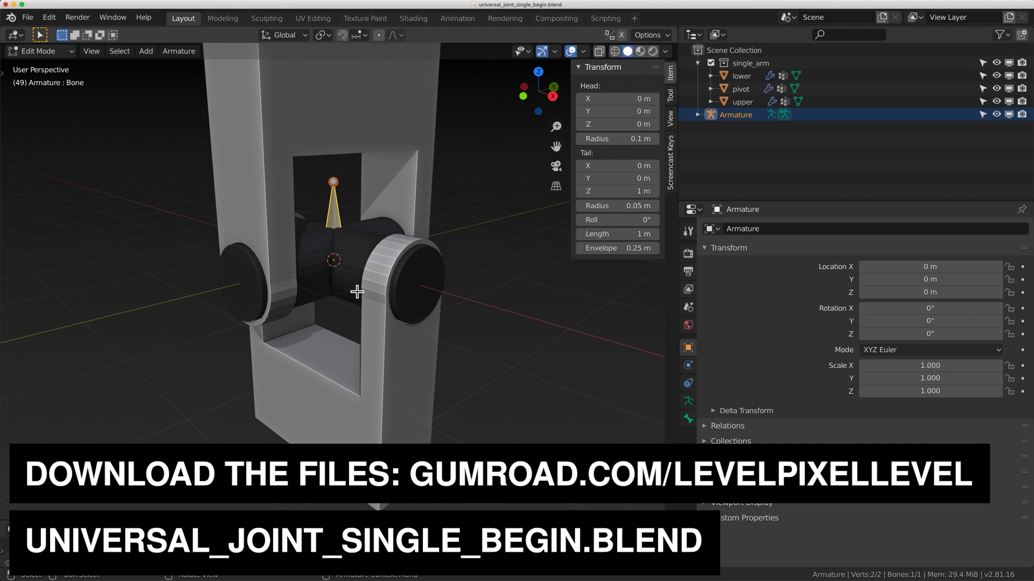
middle_drag(338, 301, 362, 291)
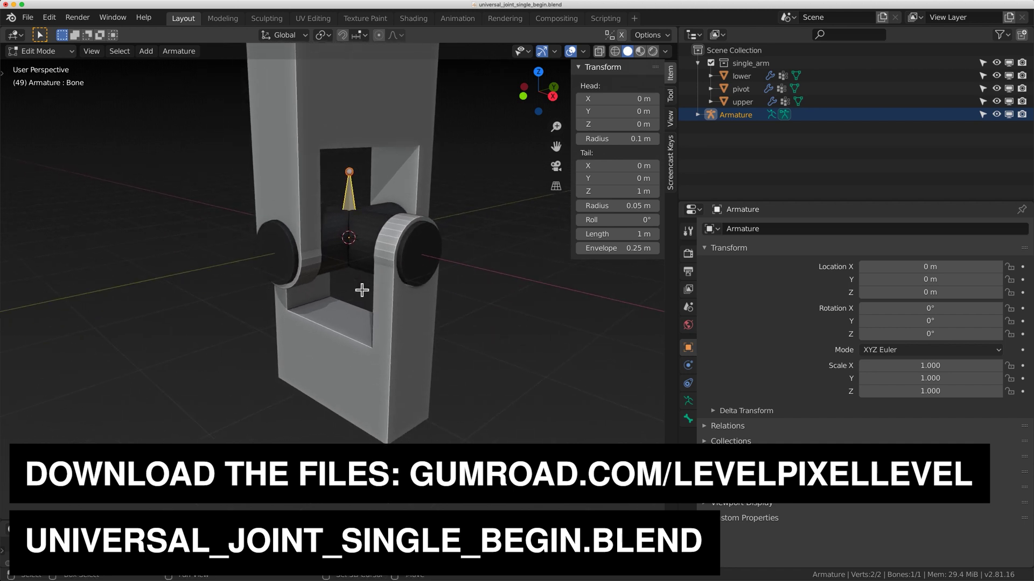
Duplicate the bone straight down below the pivot and raise its tip to about 1.6 m
key(shift+d)
key(z)
click(360, 405)
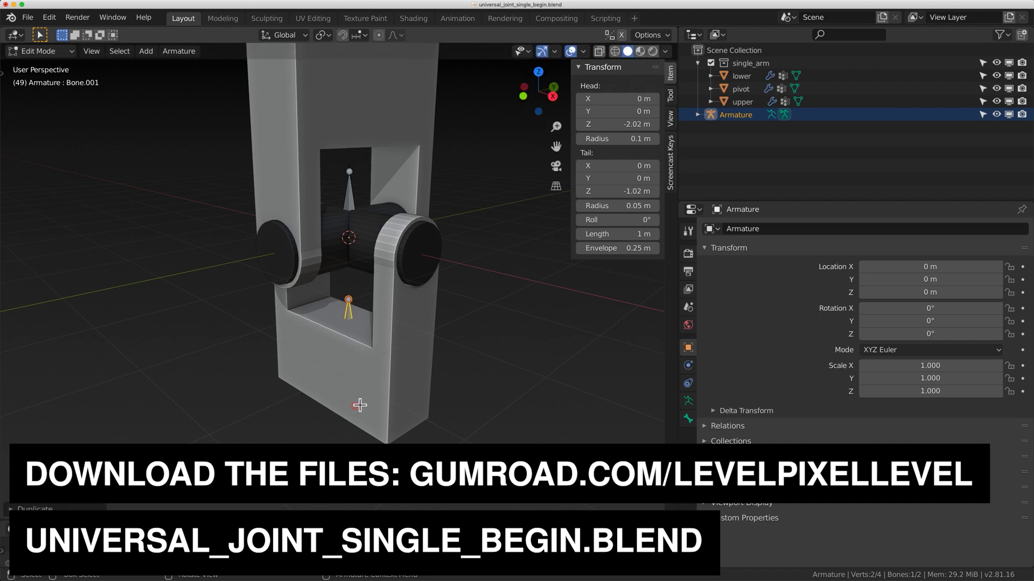
click(349, 300)
key(g)
key(z)
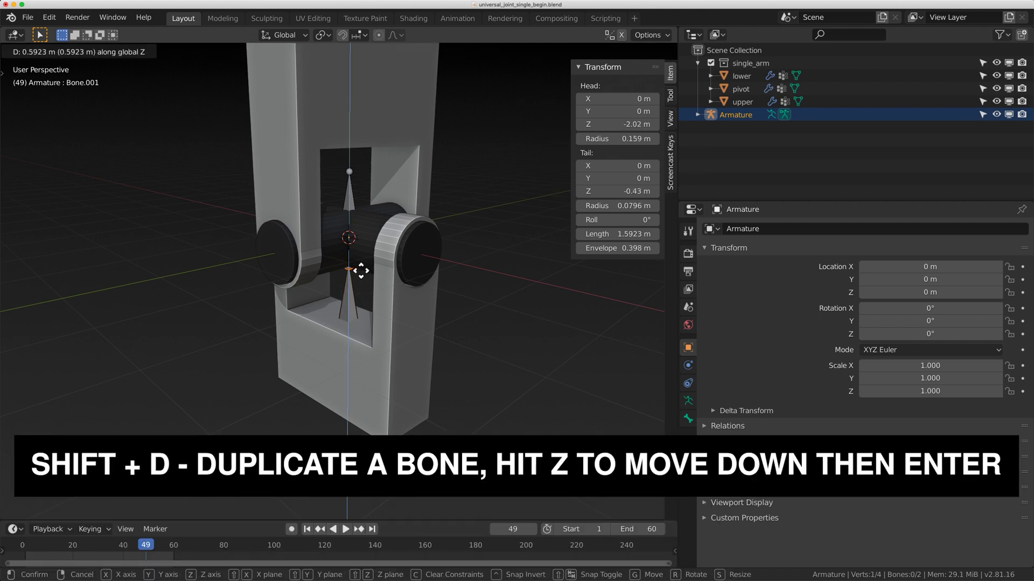
key(Return)
click(355, 212)
Duplicate the upper bone and turn on X-ray see-through display
middle_drag(328, 193, 358, 230)
key(shift+d)
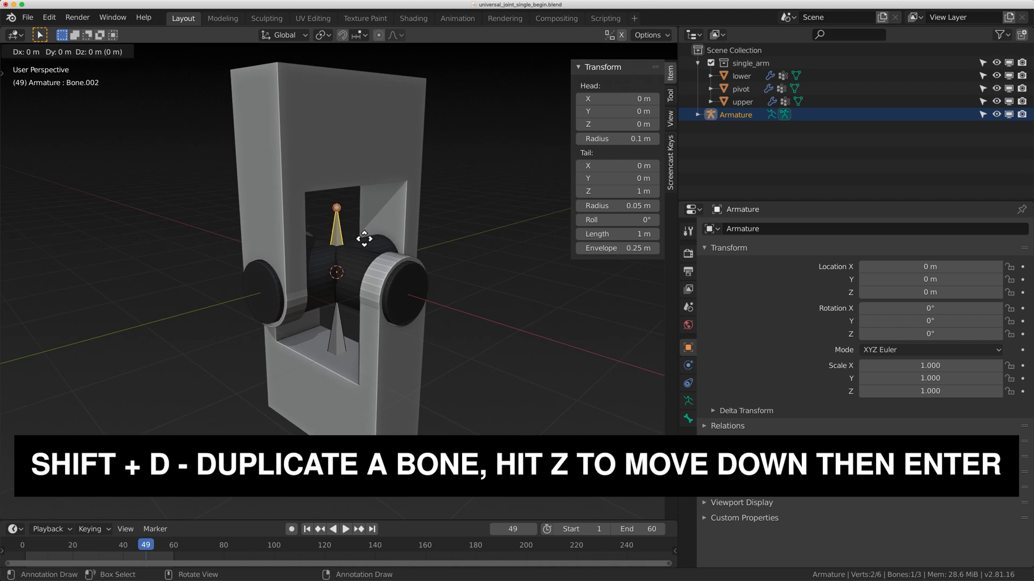
key(s)
key(Escape)
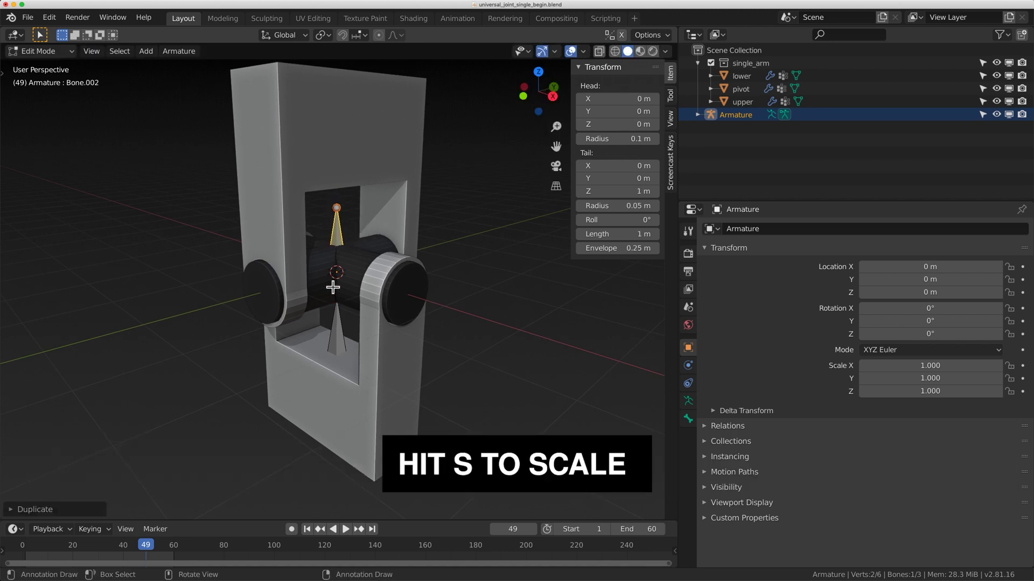
click(599, 51)
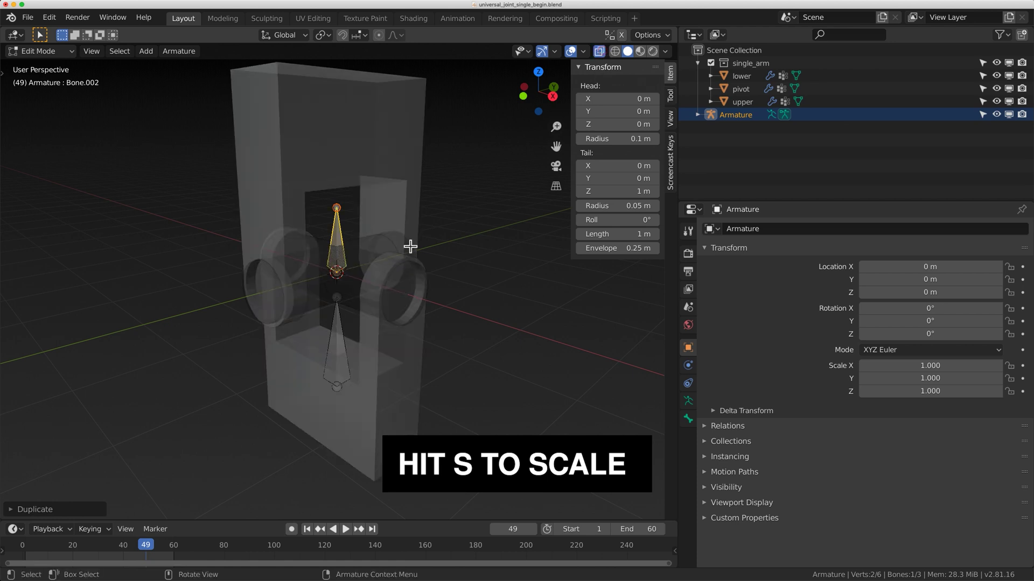
With Median Point as pivot, scale the copied bone to about 1.47 m
key(s)
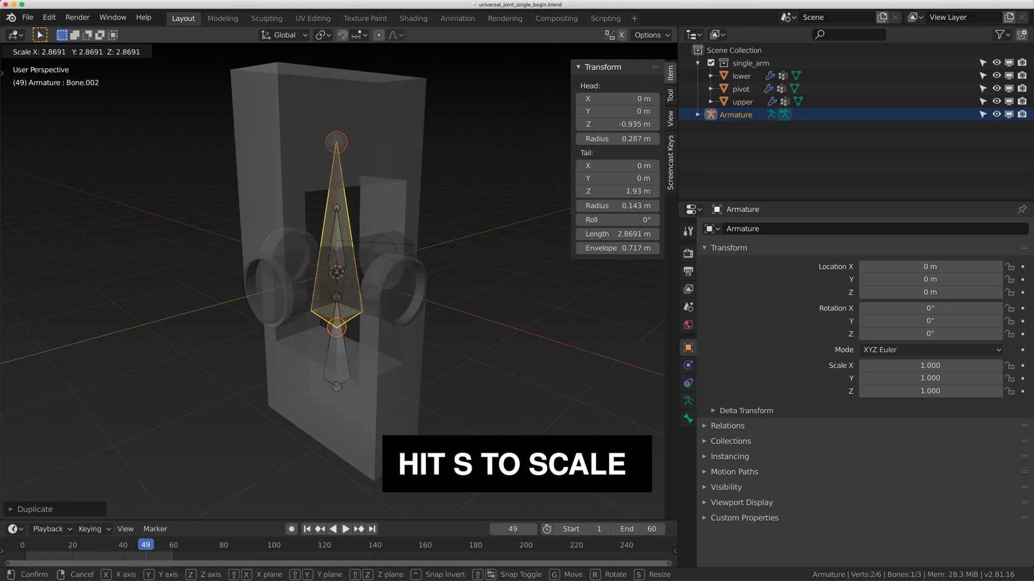
key(Escape)
click(326, 35)
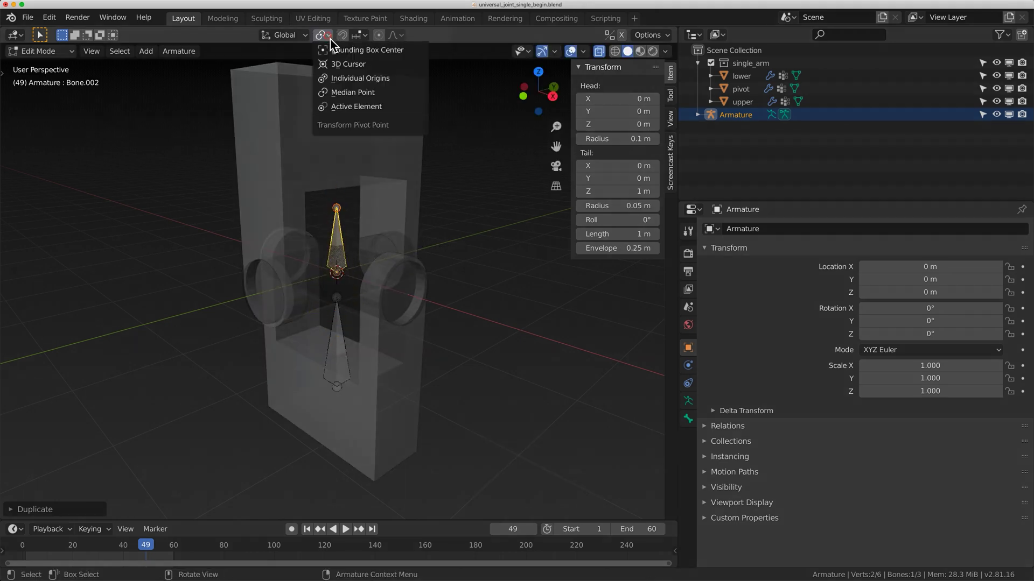
click(354, 90)
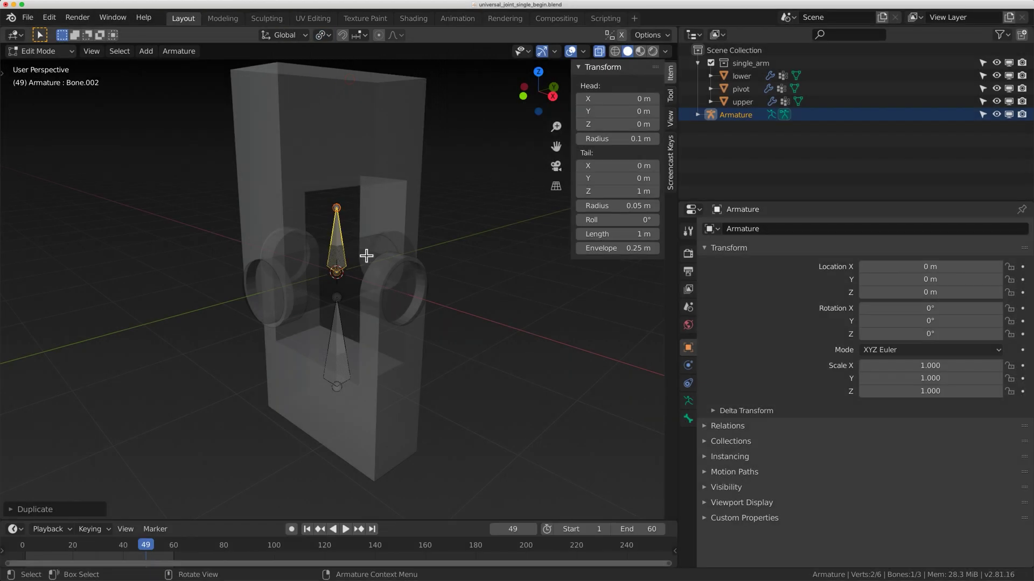
key(s)
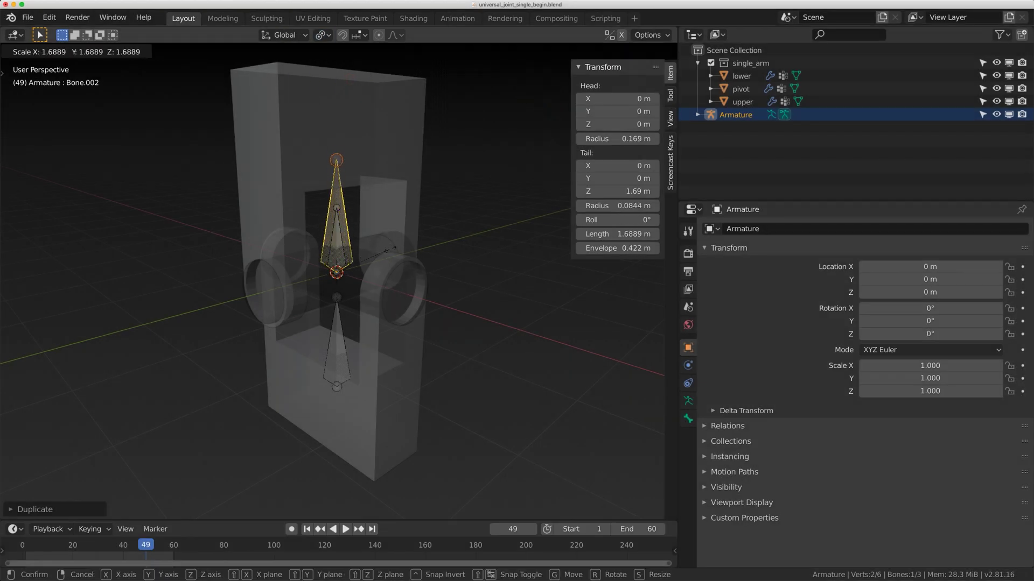
click(383, 250)
scroll(364, 258, down, 2)
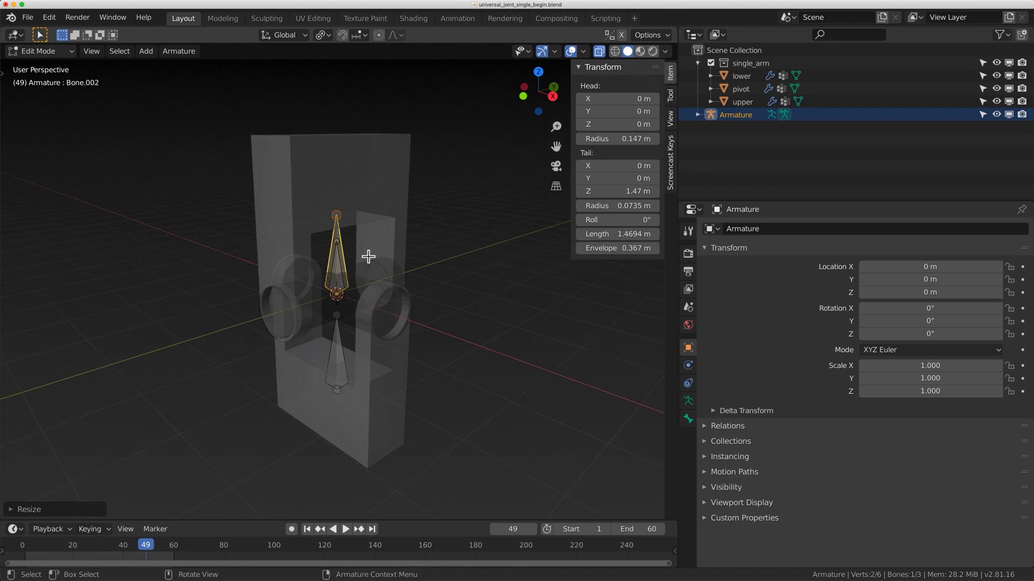
Duplicate it again, move the copy straight up above the frame, and return to Object Mode
key(shift+d)
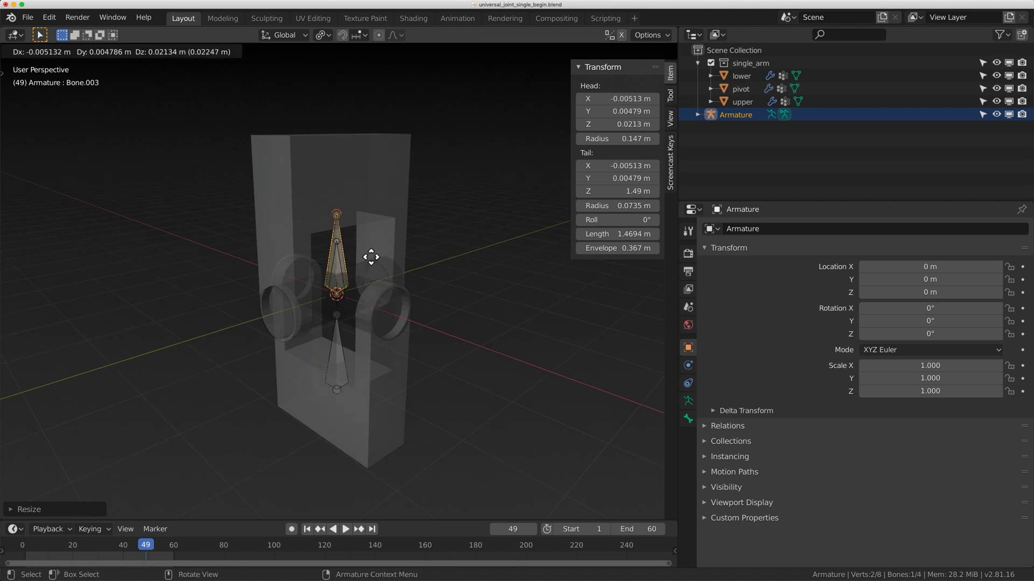
key(z)
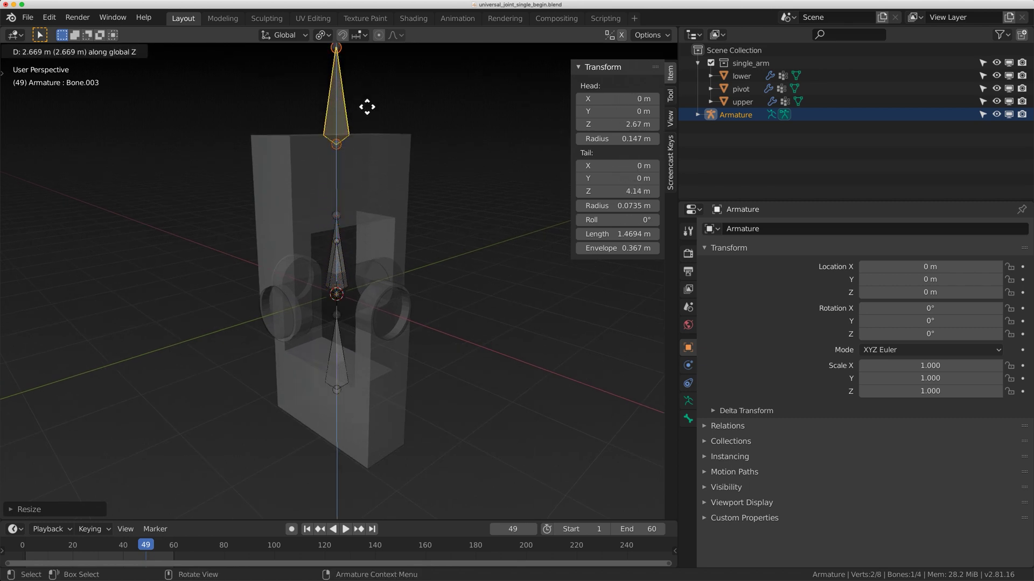
click(364, 123)
key(Tab)
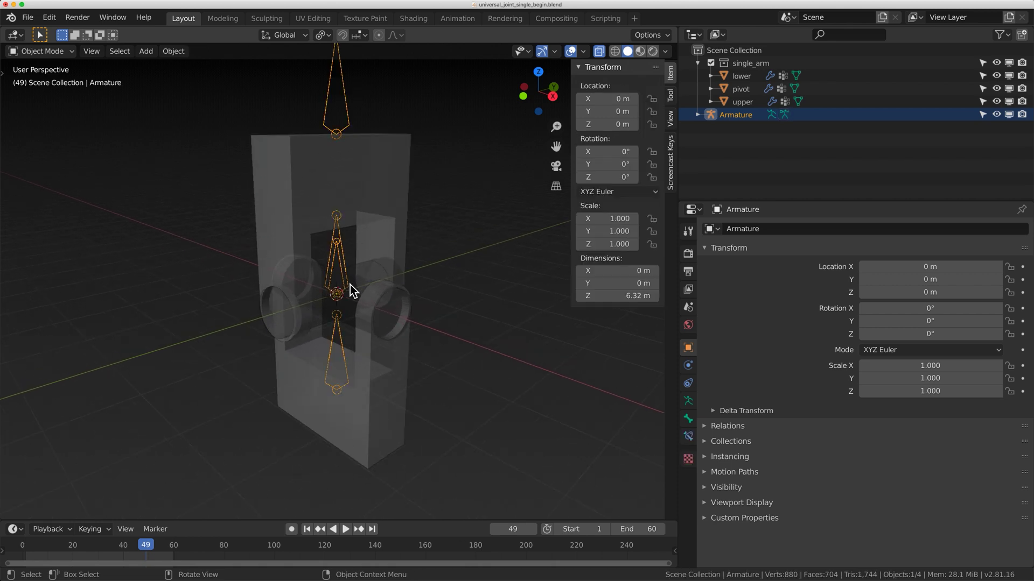
Duplicate the lower bone and rotate the copy 90° about X so it lies horizontal
scroll(351, 345, down, 1)
shift+middle_drag(351, 345, 355, 286)
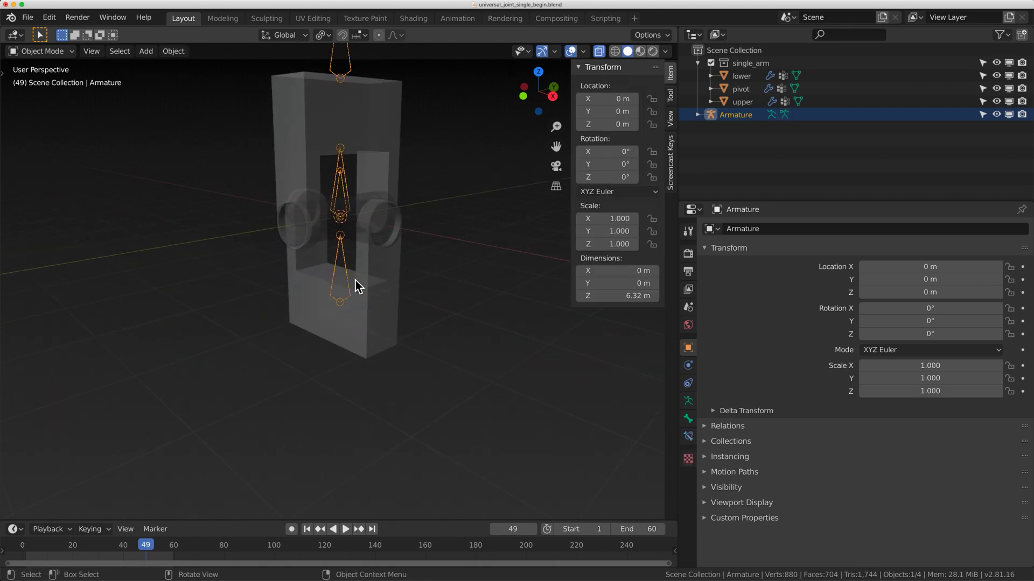
key(Tab)
click(346, 274)
scroll(337, 282, up, 2)
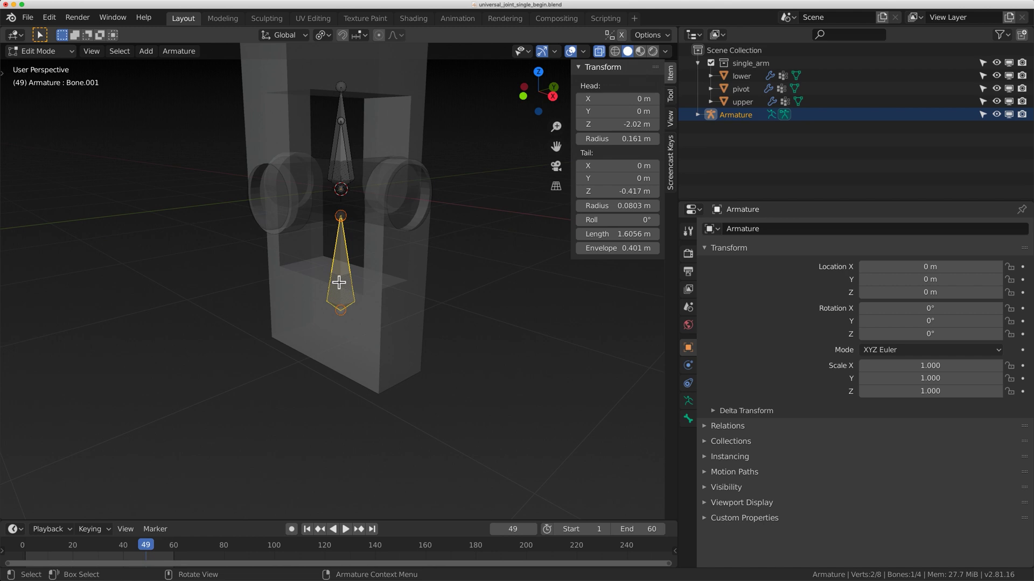
key(shift+d)
key(r)
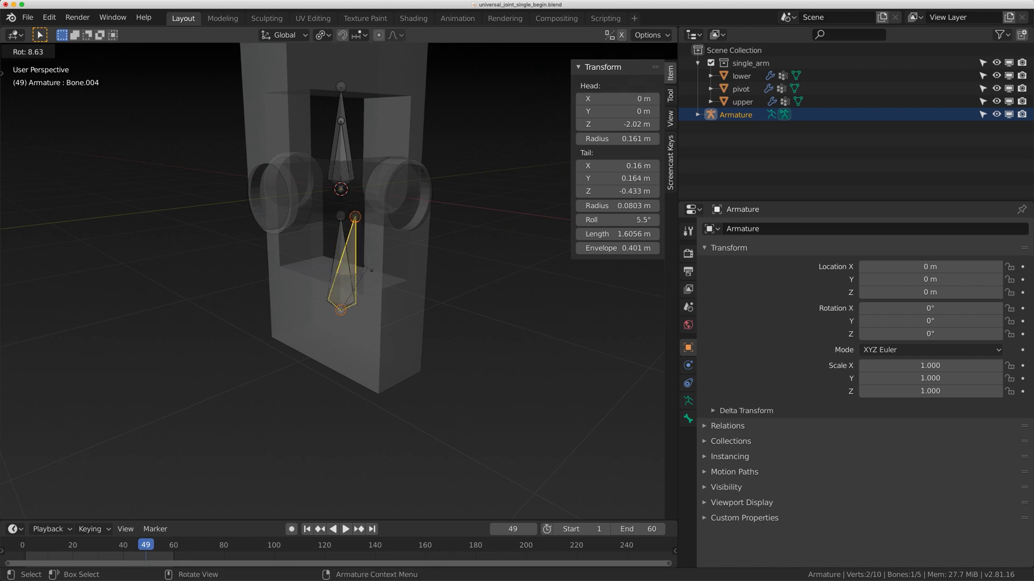
key(x)
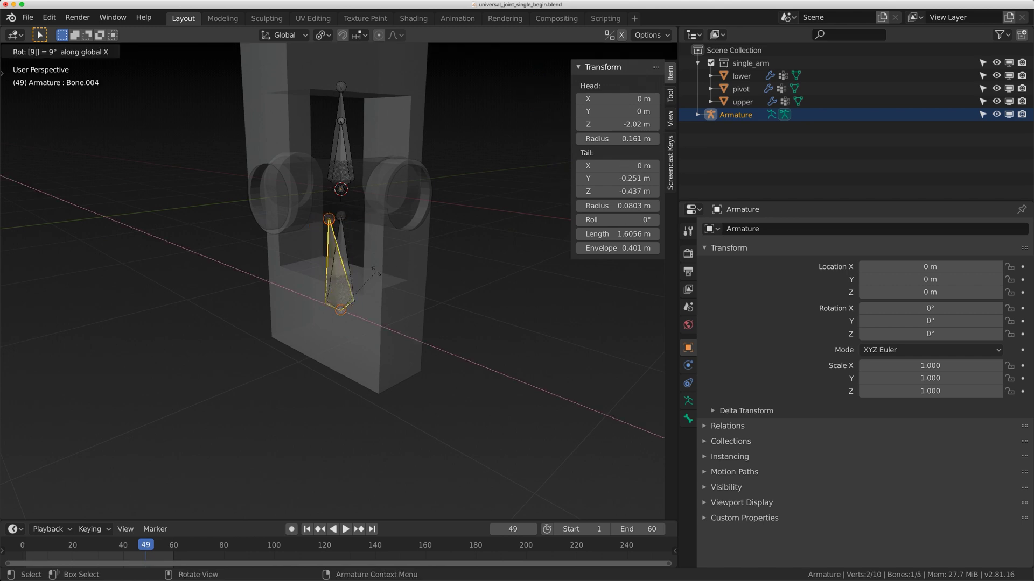
key(9)
key(0)
key(Return)
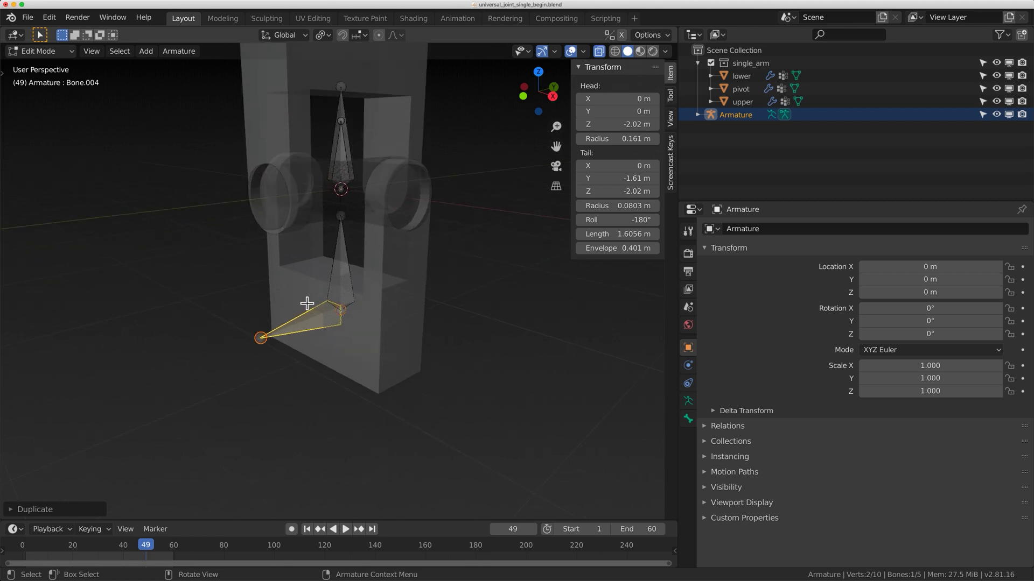
scroll(308, 351, down, 2)
shift+scroll(399, 293, up, 2)
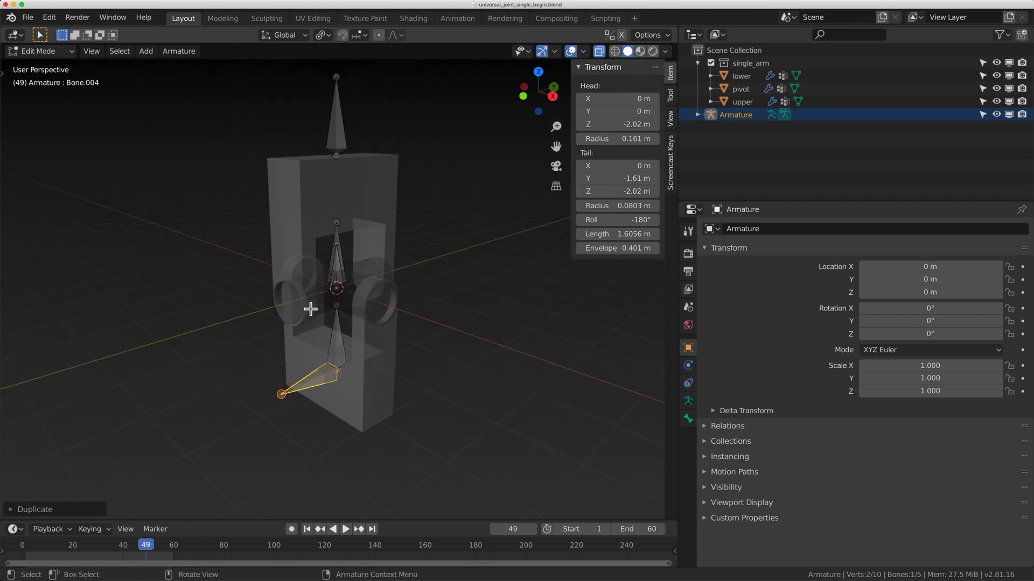
Parent the lower vertical bone to the sideways bone, and the short upper bone to the lower one, with Keep Offset
click(340, 327)
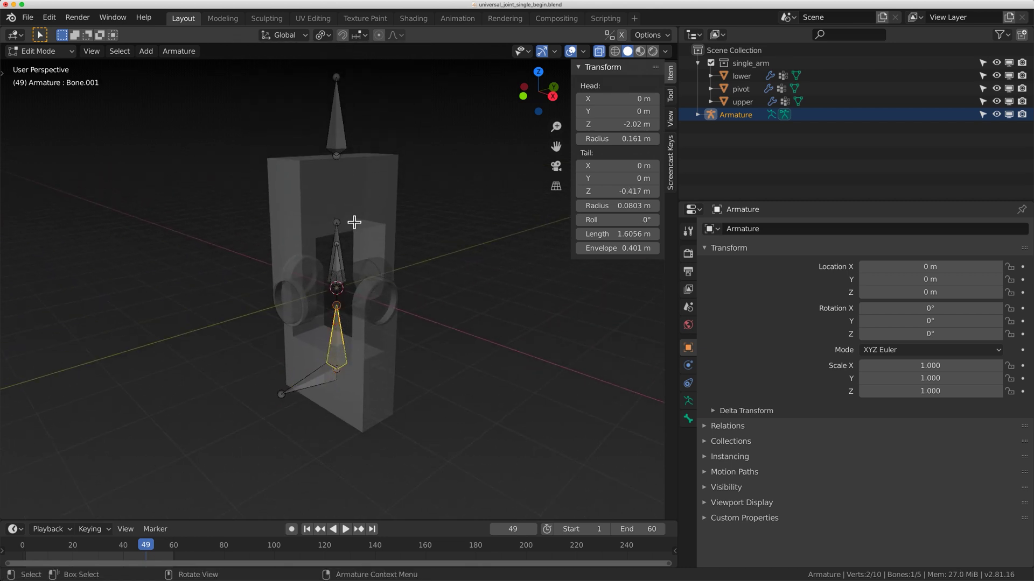
shift+click(320, 380)
key(ctrl+p)
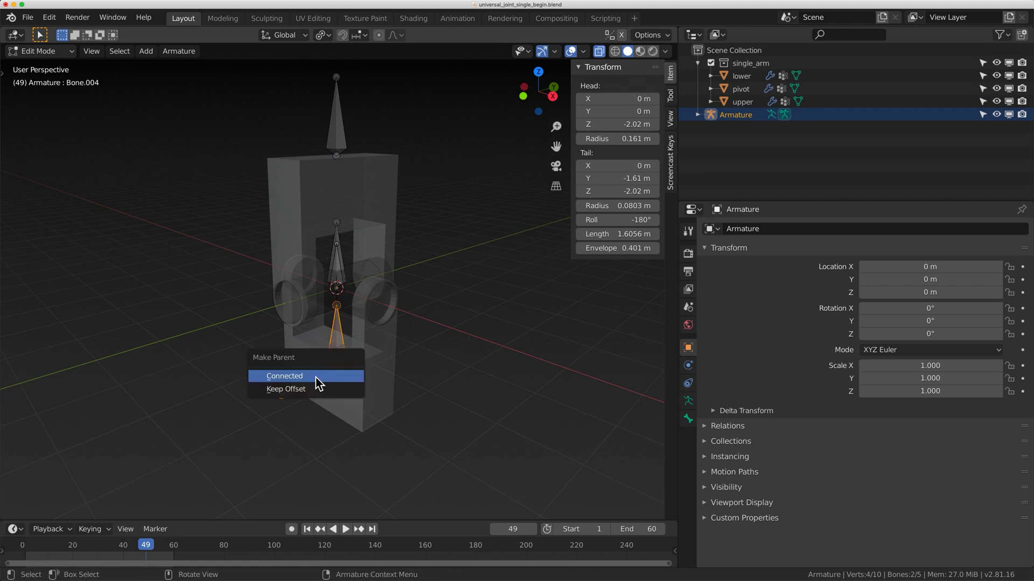
click(317, 378)
click(342, 267)
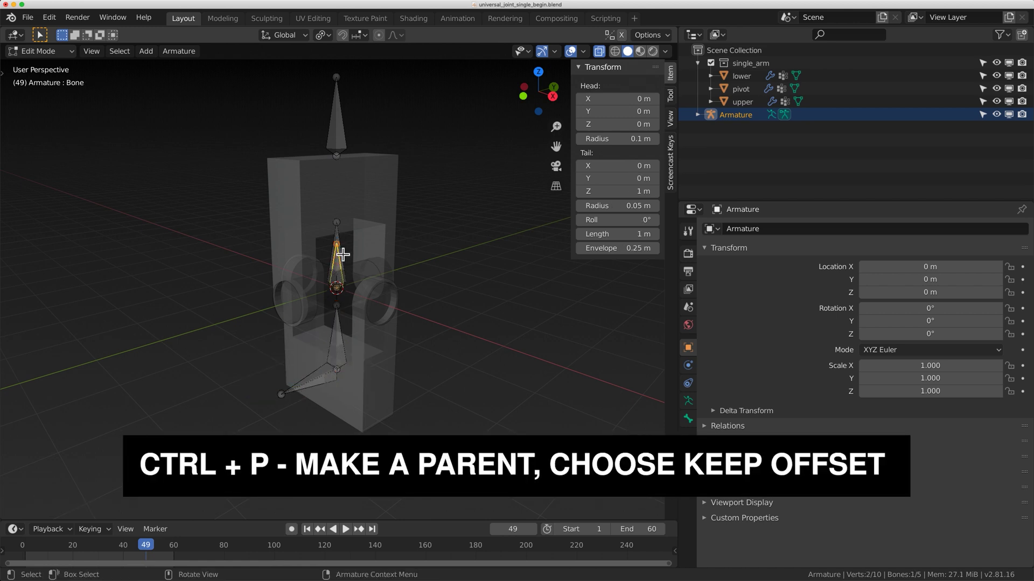
shift+click(345, 328)
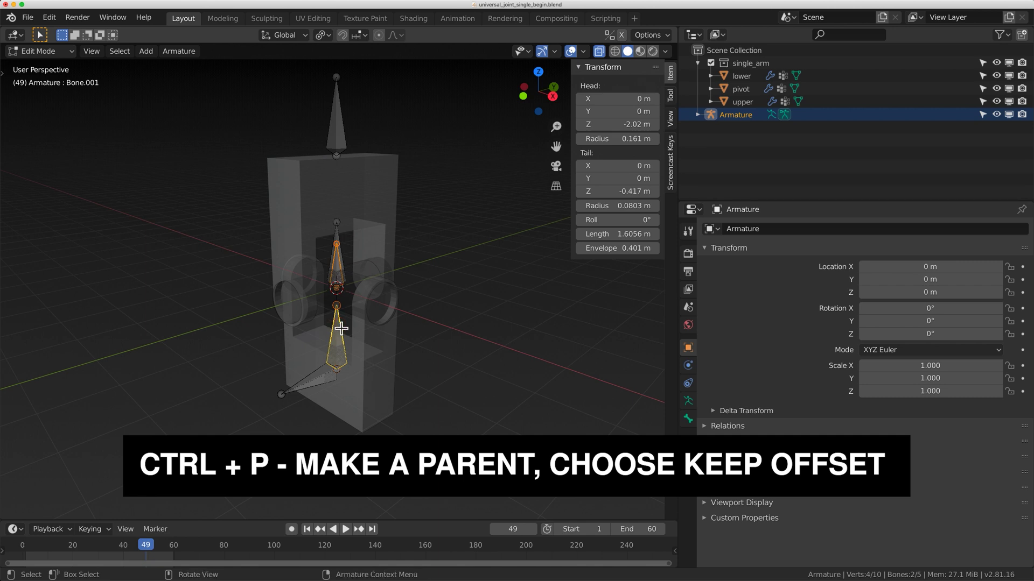
key(ctrl+p)
click(338, 326)
Parent the bone above to the small bone, and the top bone to the lower-left bone, with Keep Offset
click(339, 229)
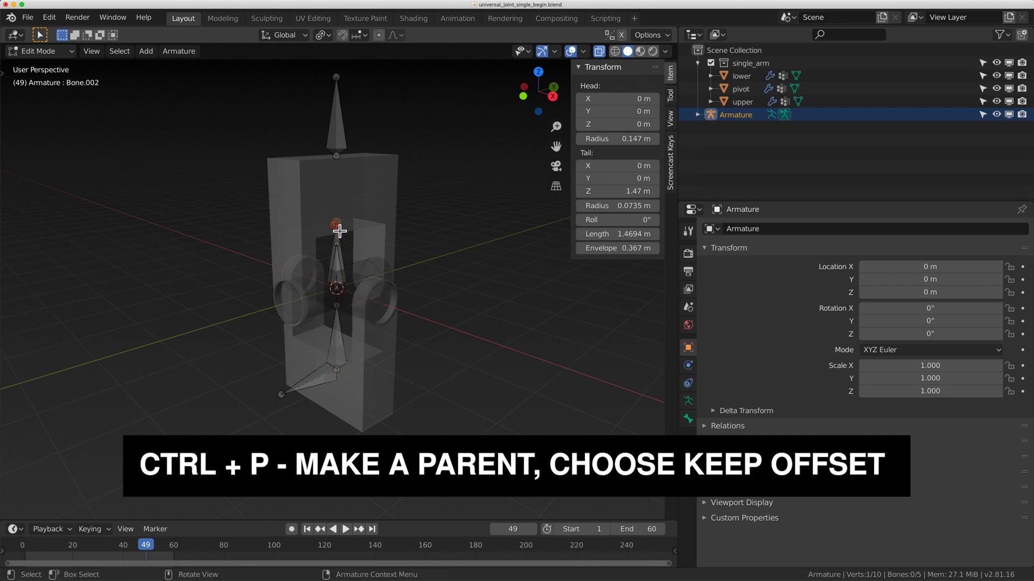
click(344, 261)
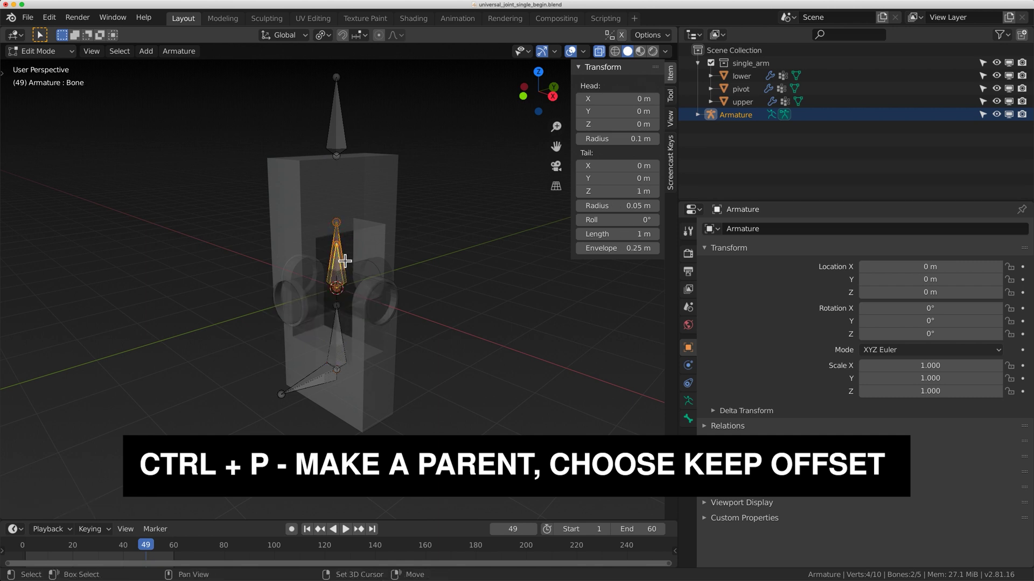
key(ctrl+p)
click(340, 262)
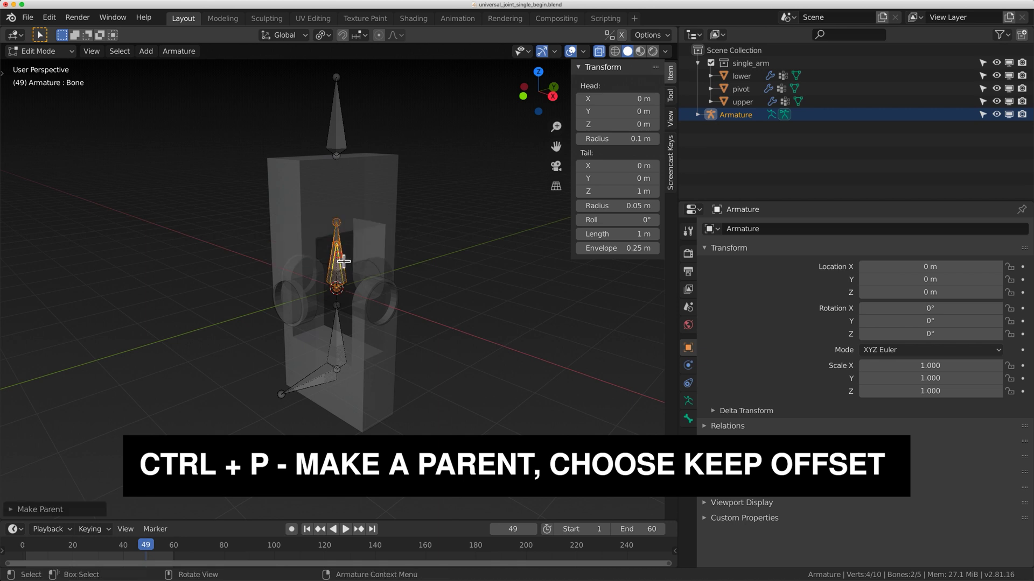
click(351, 151)
click(344, 136)
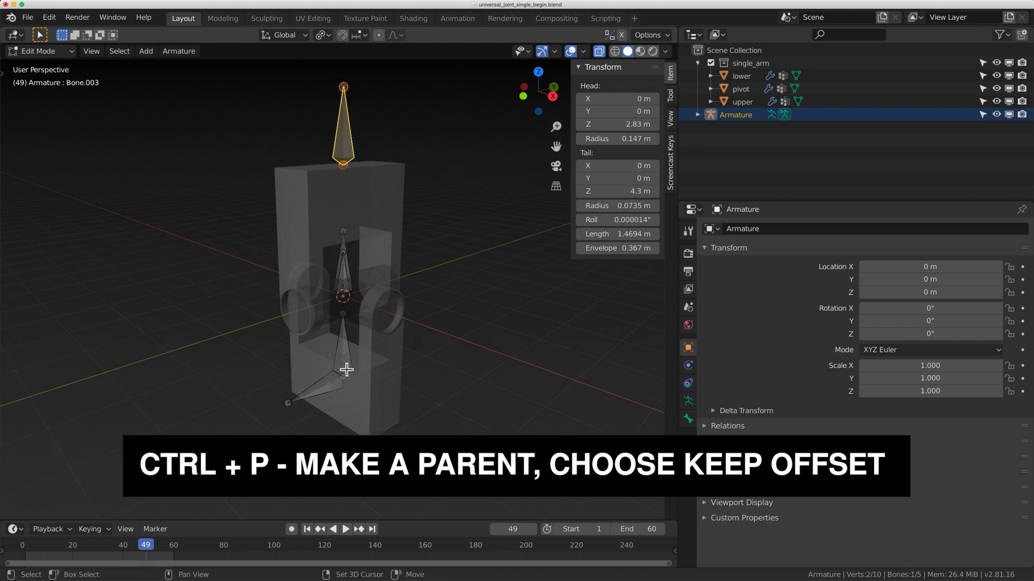
shift+click(310, 400)
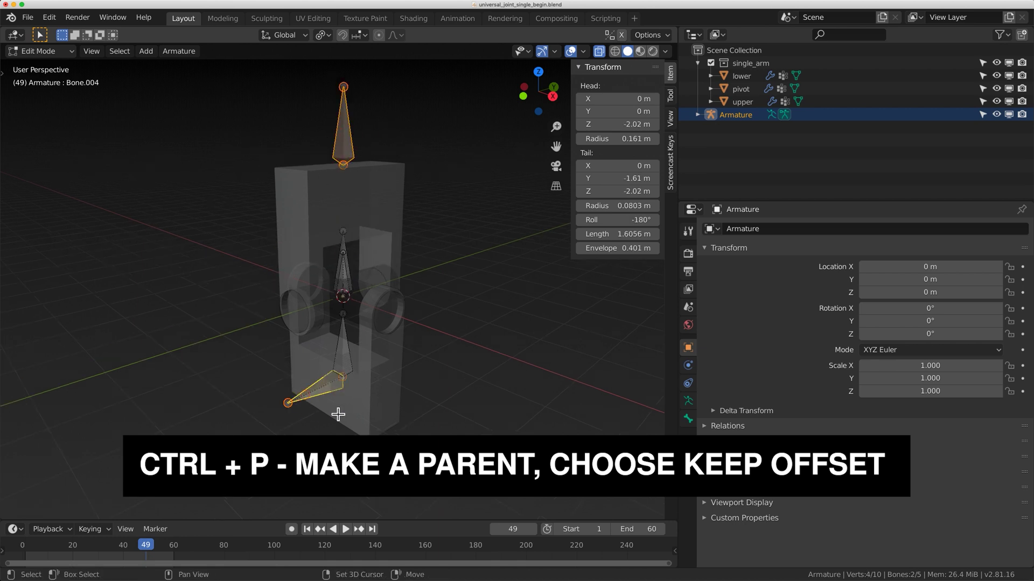
key(ctrl+p)
click(332, 381)
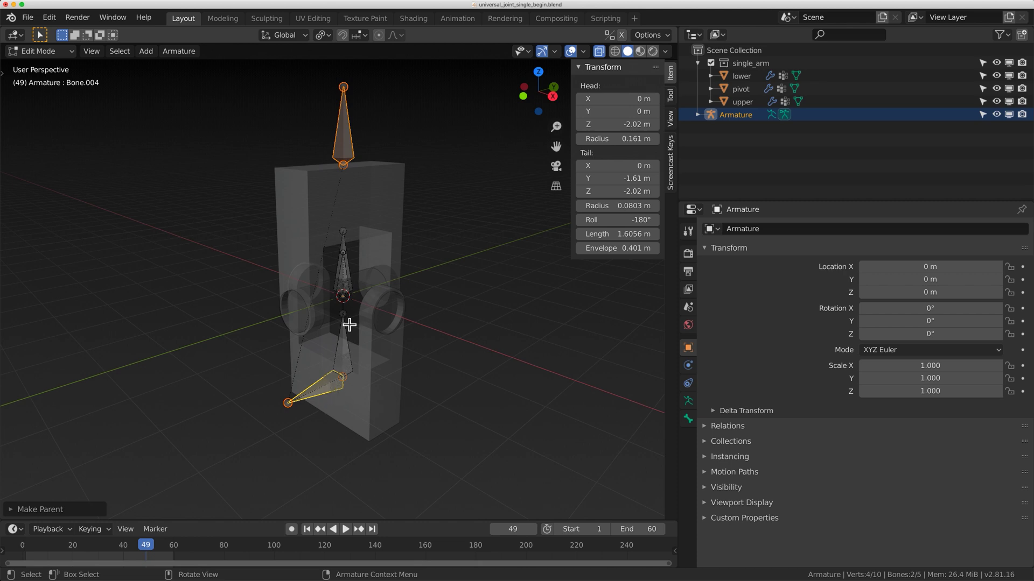
In Bone Properties, name the bone below the joint centre 'lower'
click(335, 377)
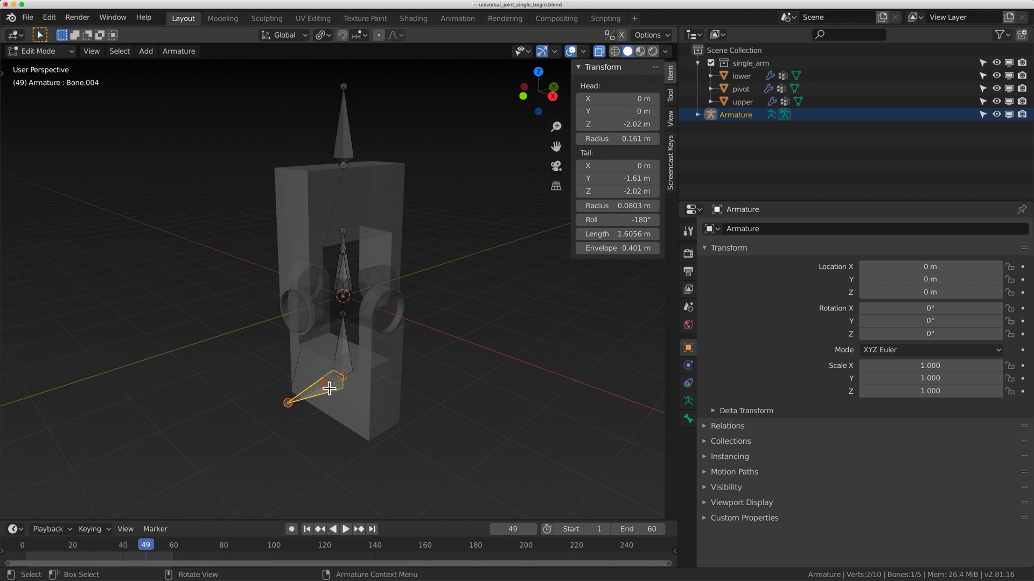
click(688, 419)
click(766, 230)
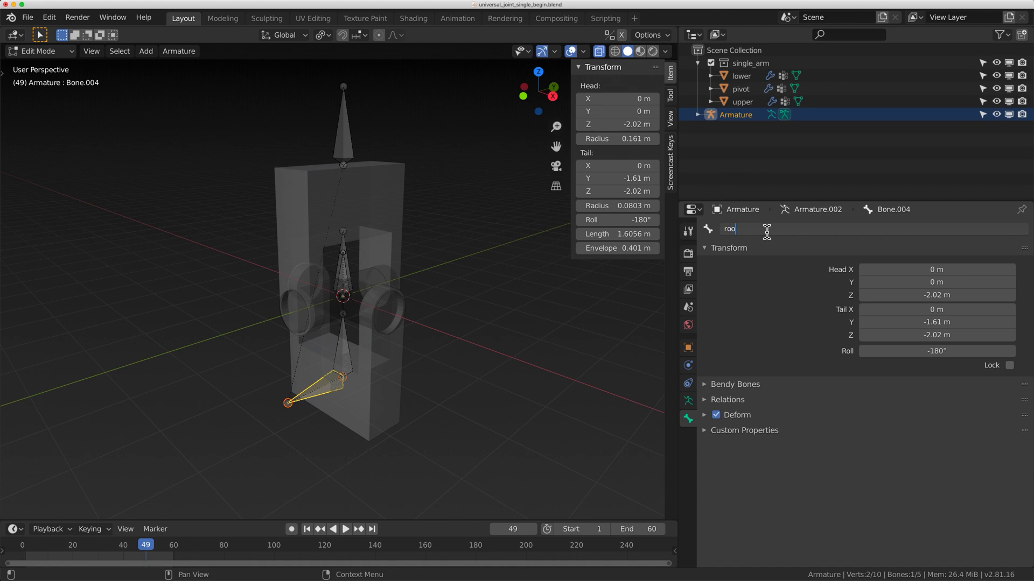
text(roo)
key(Escape)
click(345, 352)
click(779, 229)
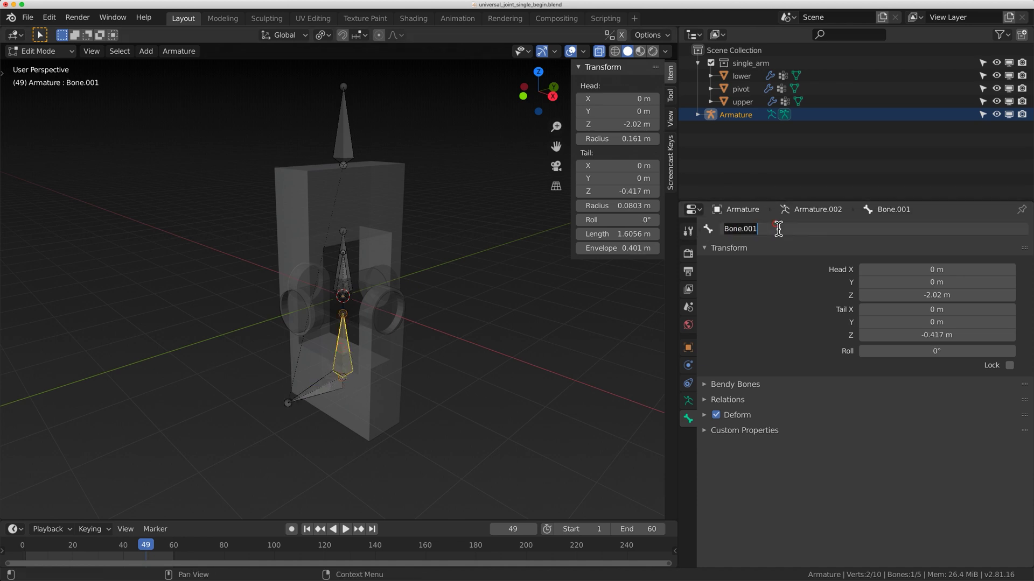
text(lower)
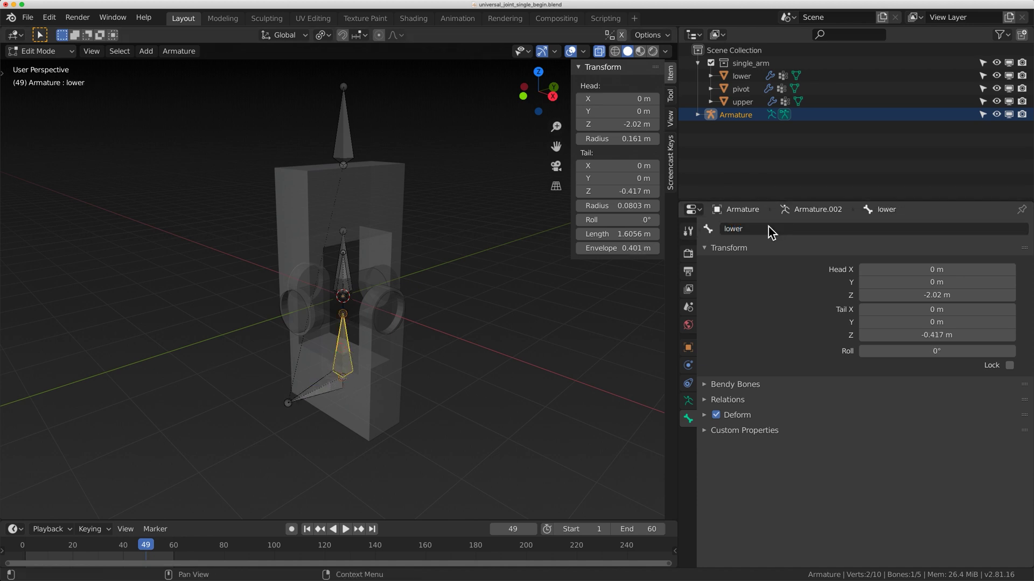
key(Return)
Name the small joint-centre bone 'pivot' and the bone reaching up from it 'upper'
click(342, 274)
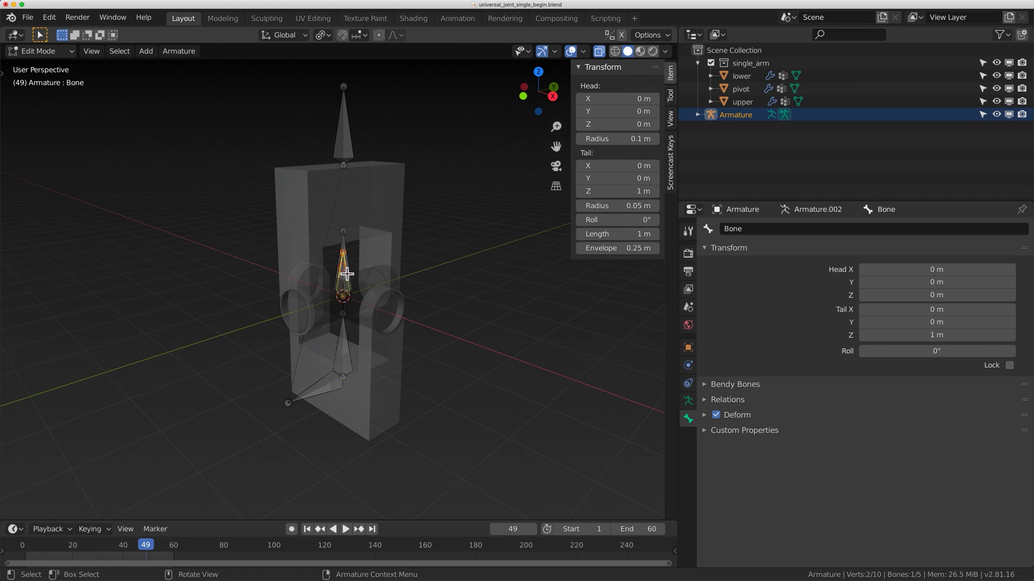
click(761, 228)
text(pivot)
key(Return)
click(352, 249)
click(838, 230)
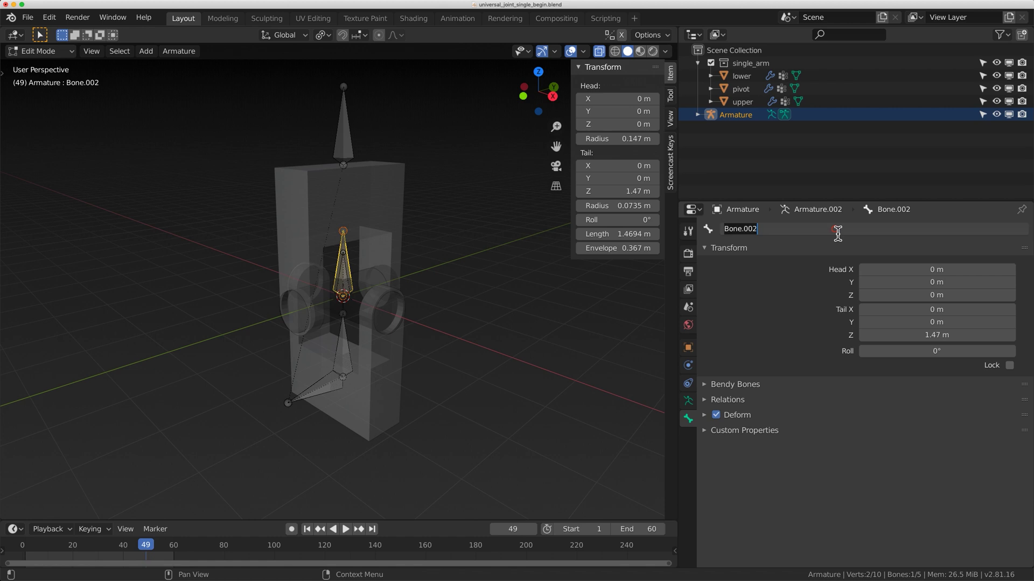
text(upper)
key(Return)
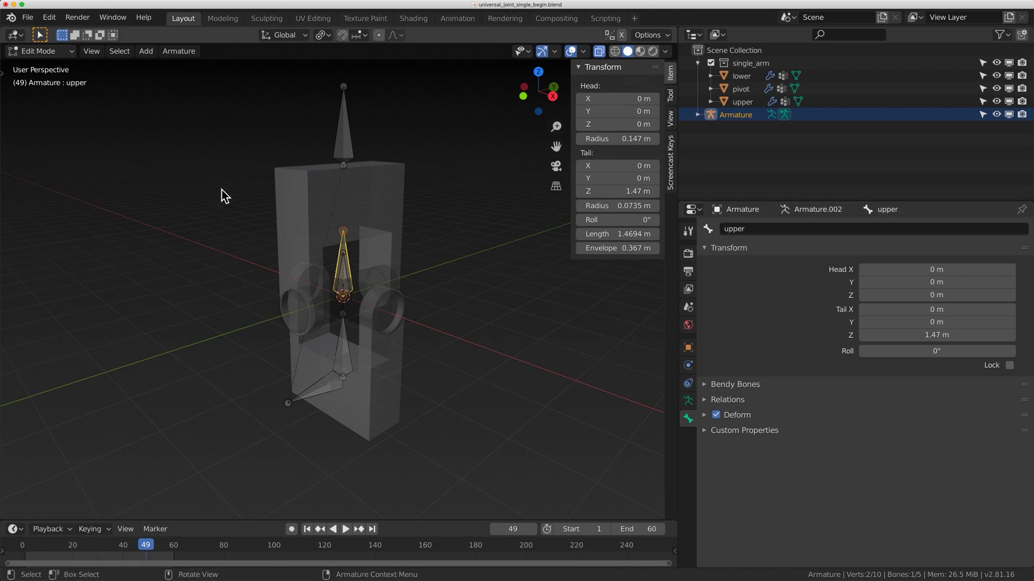
Name the top bone 'point'
click(349, 137)
click(780, 231)
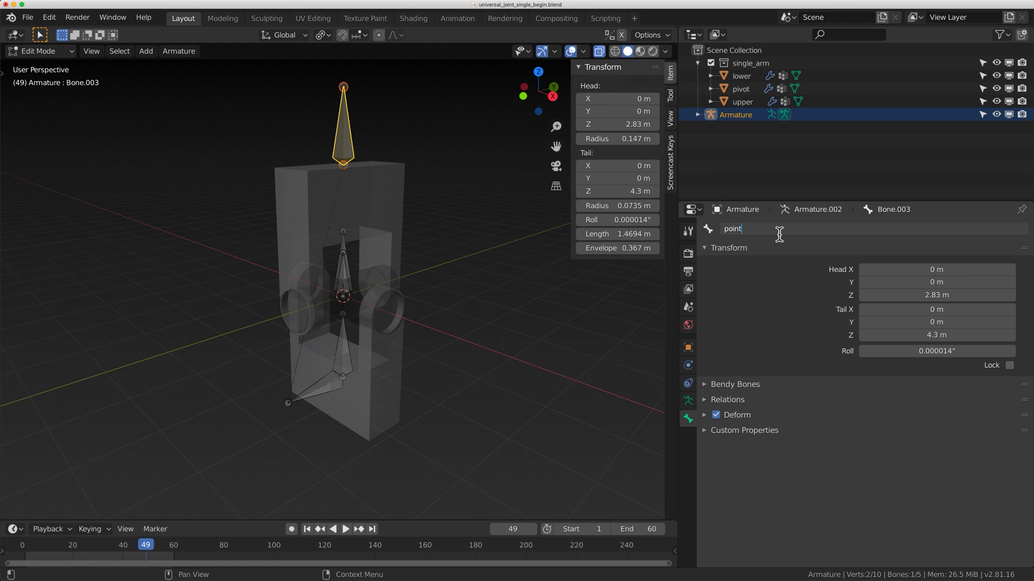
text(point)
key(Return)
Put the armature in Pose Mode, select all bones, and set their rotation mode to XYZ Euler
key(Tab)
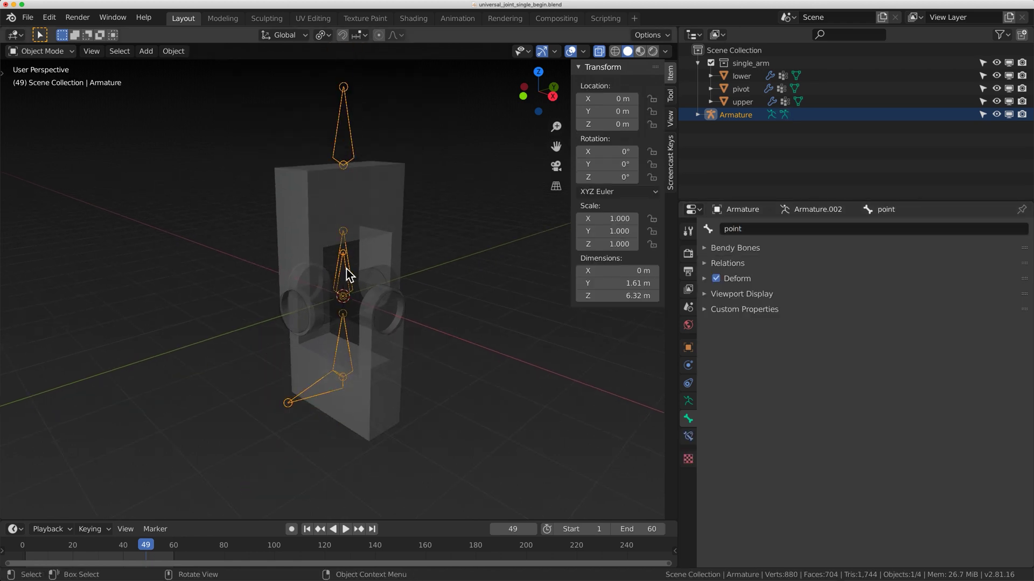
click(55, 58)
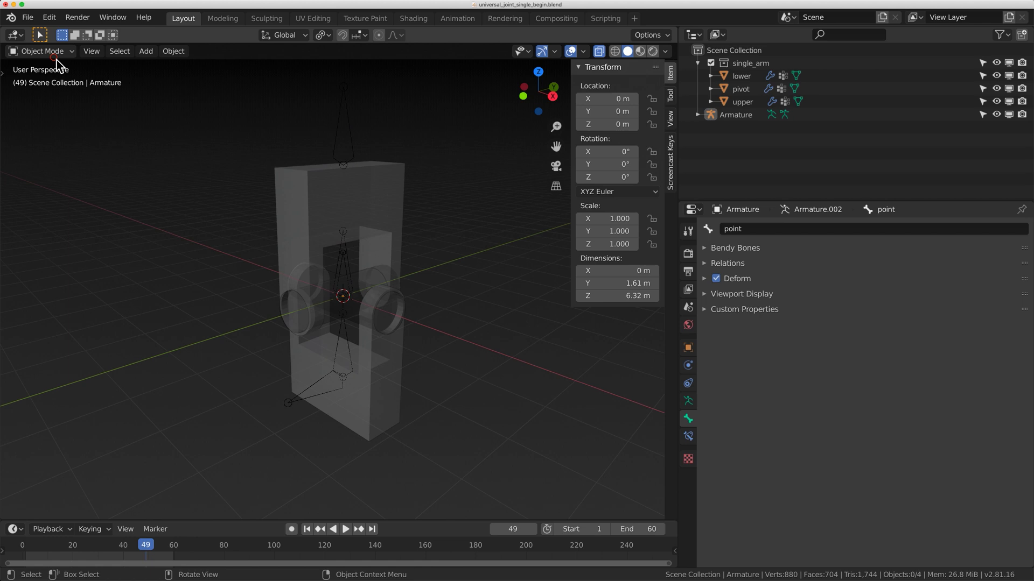
click(54, 52)
click(59, 95)
key(a)
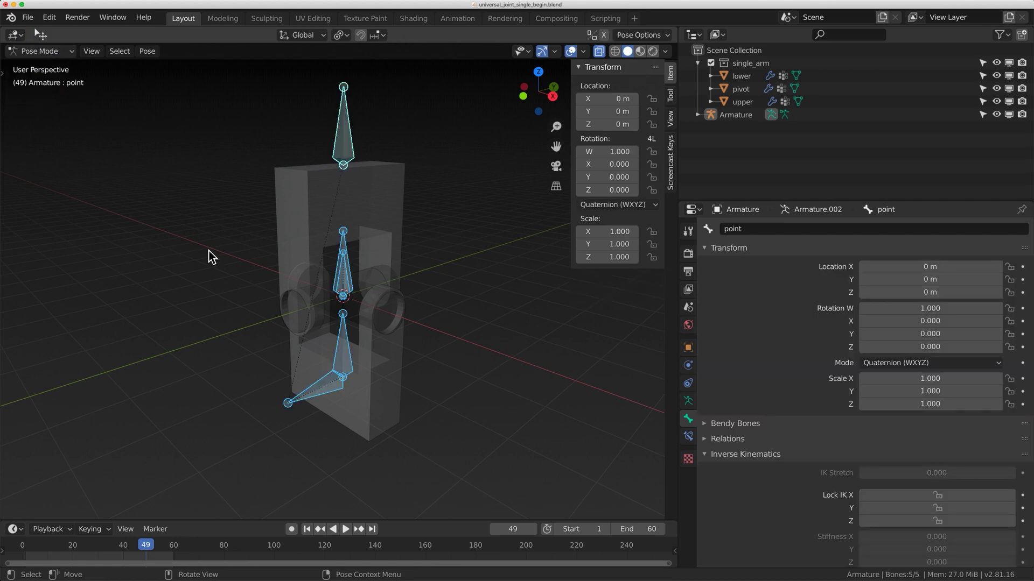
key(super+r)
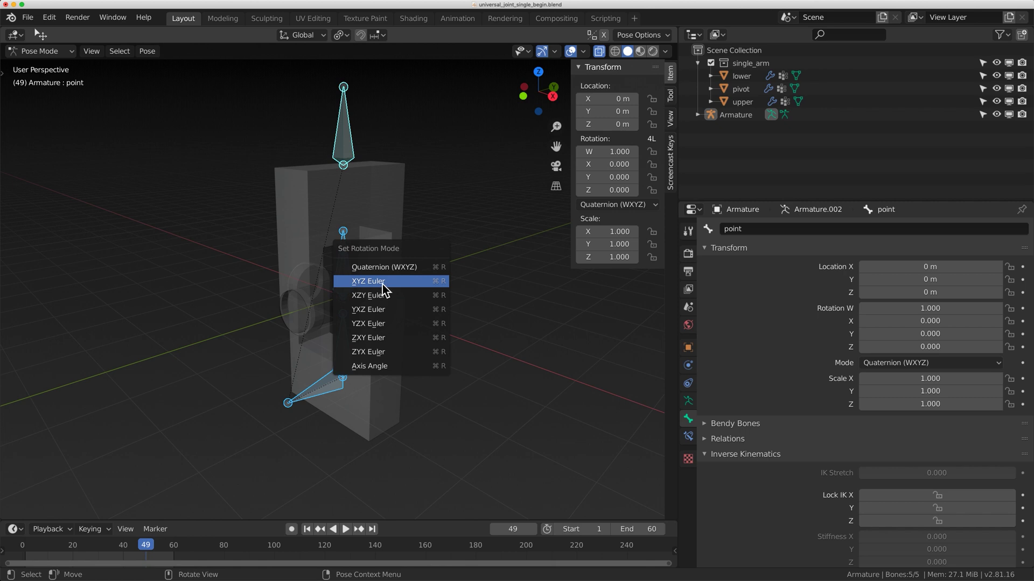
click(382, 281)
Test-move the root bone and test-rotate the lower bone, cancelling both
middle_drag(436, 268, 416, 275)
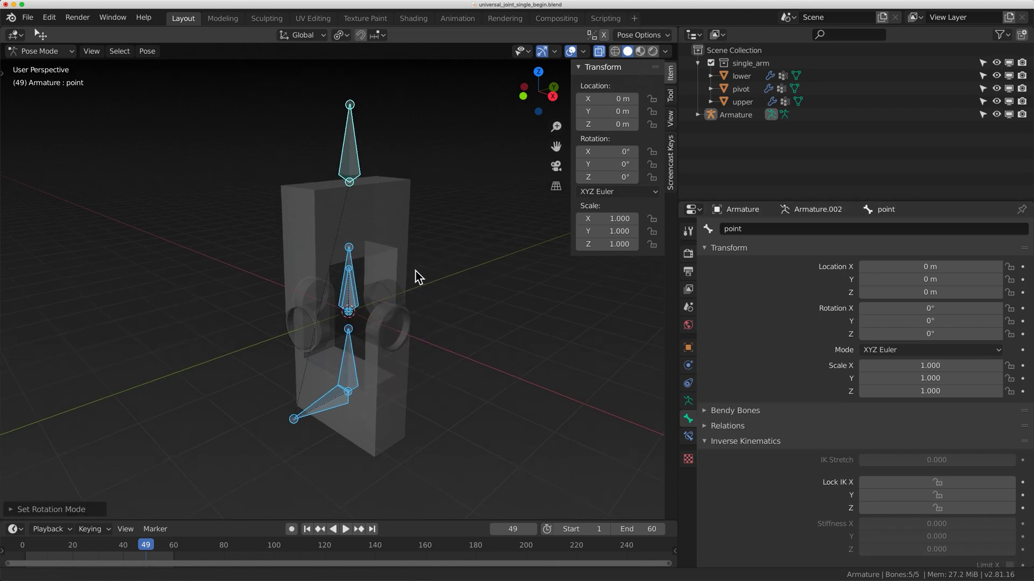
click(339, 401)
key(g)
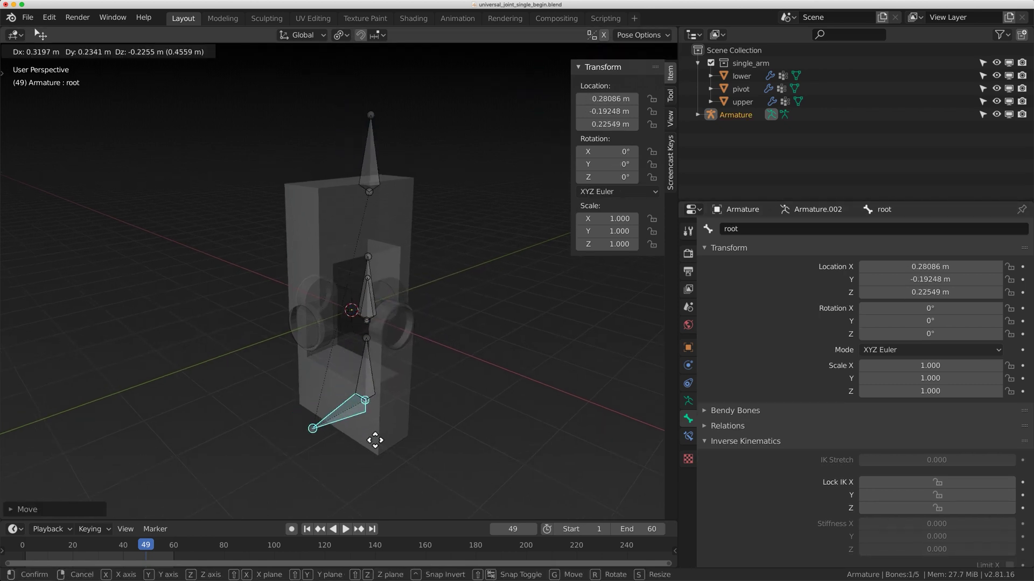
key(Escape)
key(super+r)
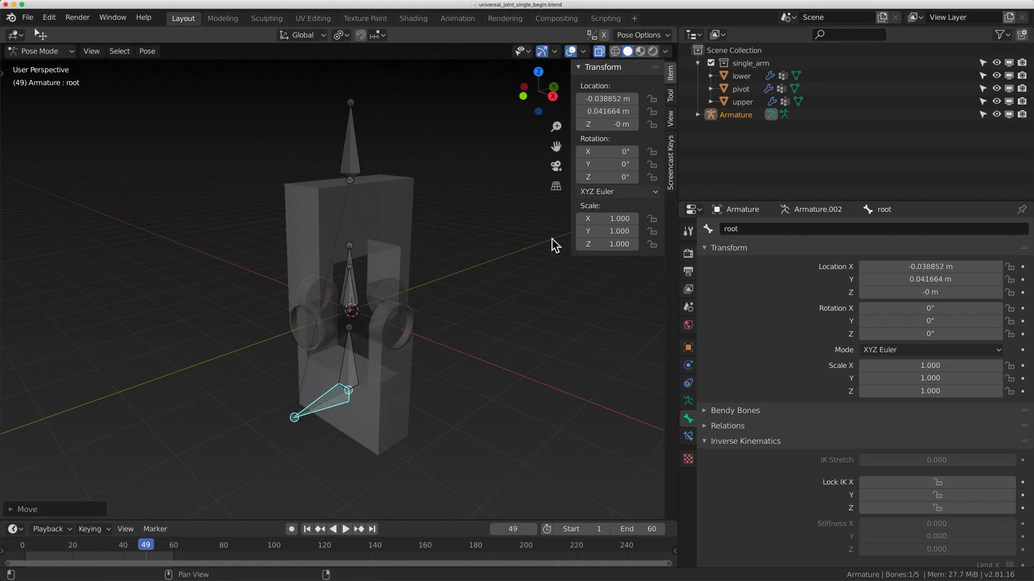
click(347, 369)
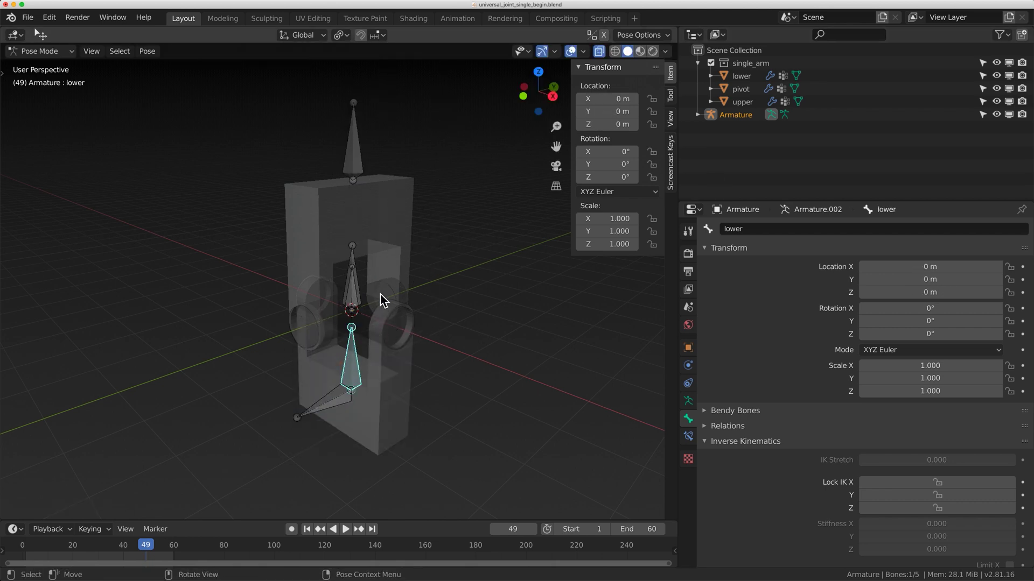
key(r)
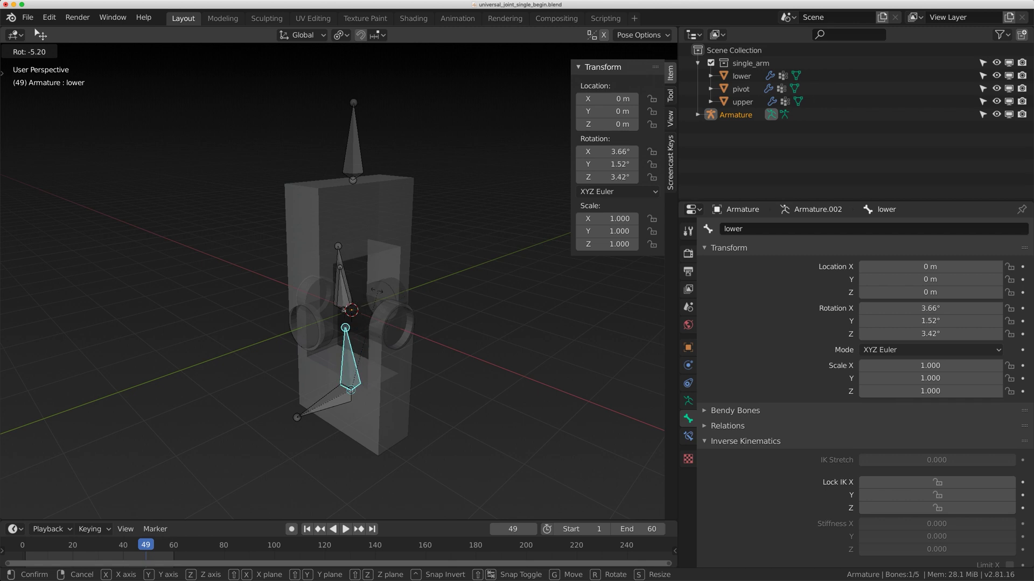
key(Escape)
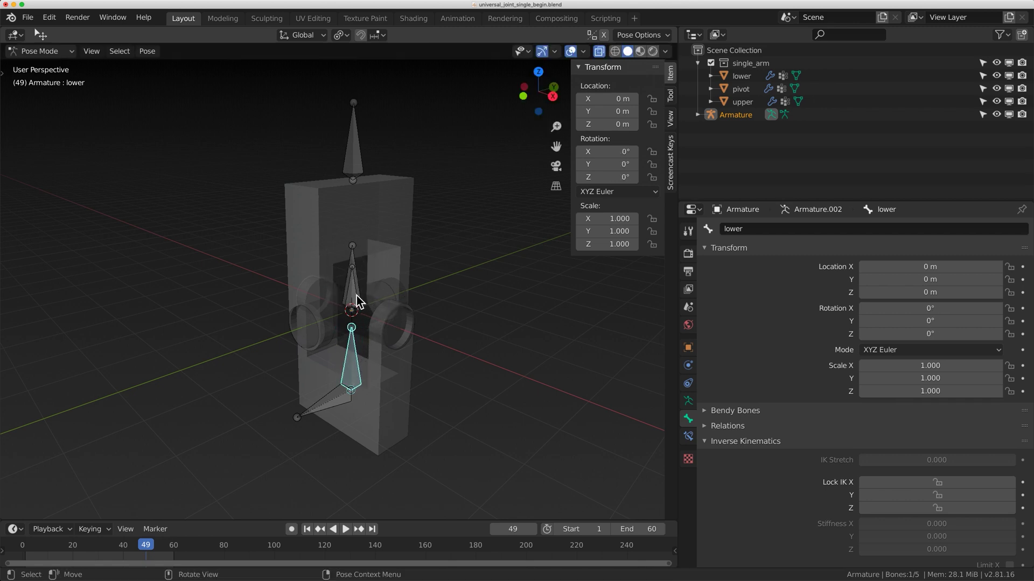
Turn off Lock Object Modes and parent the lower mesh to the lower bone
scroll(351, 324, up, 2)
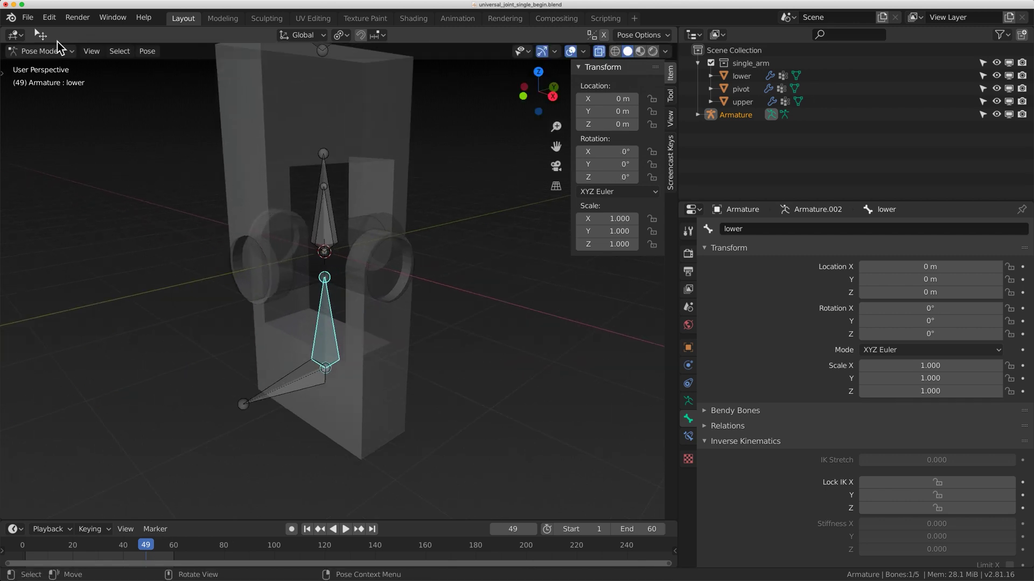
click(50, 18)
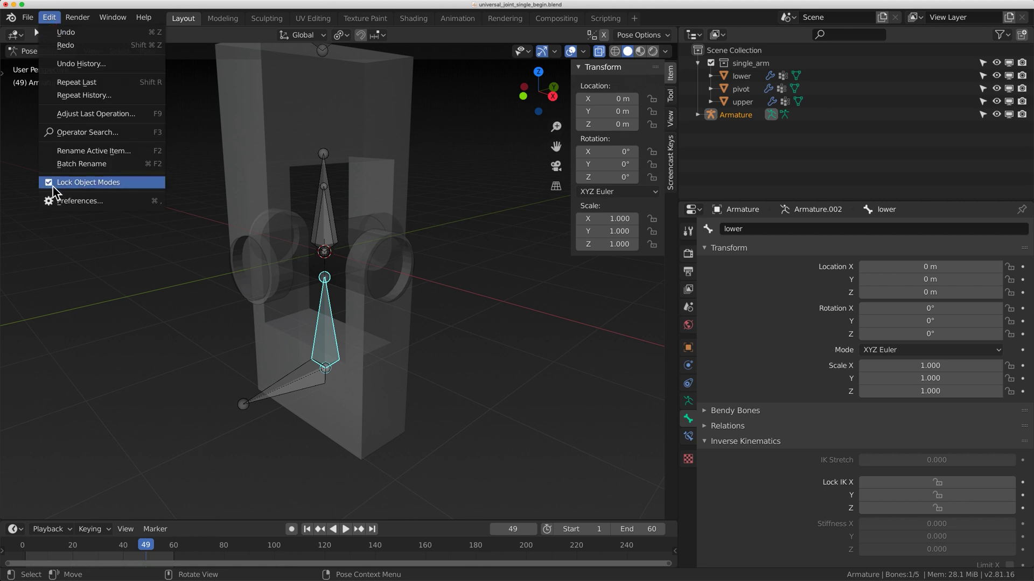
click(54, 183)
click(407, 243)
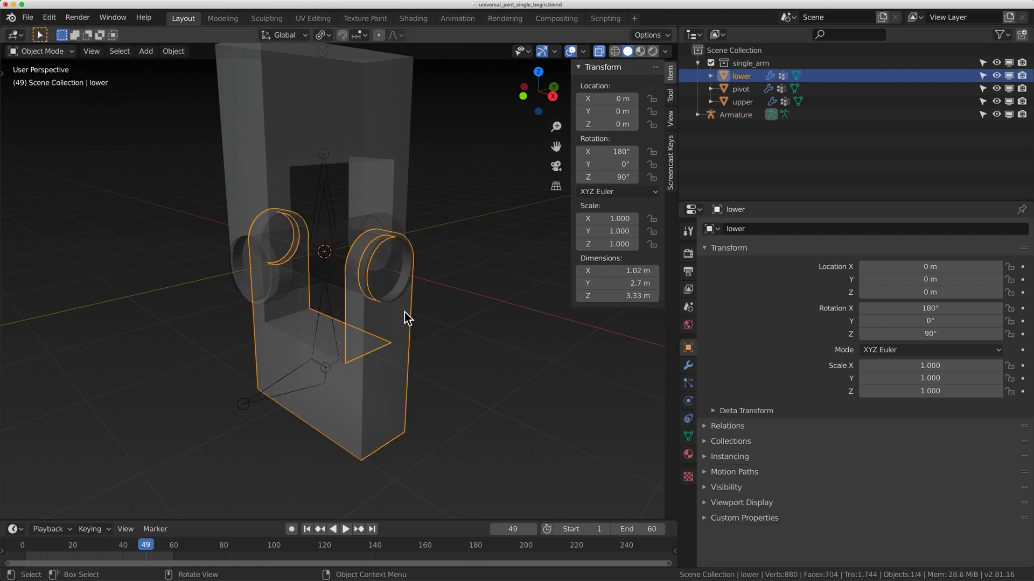
click(599, 51)
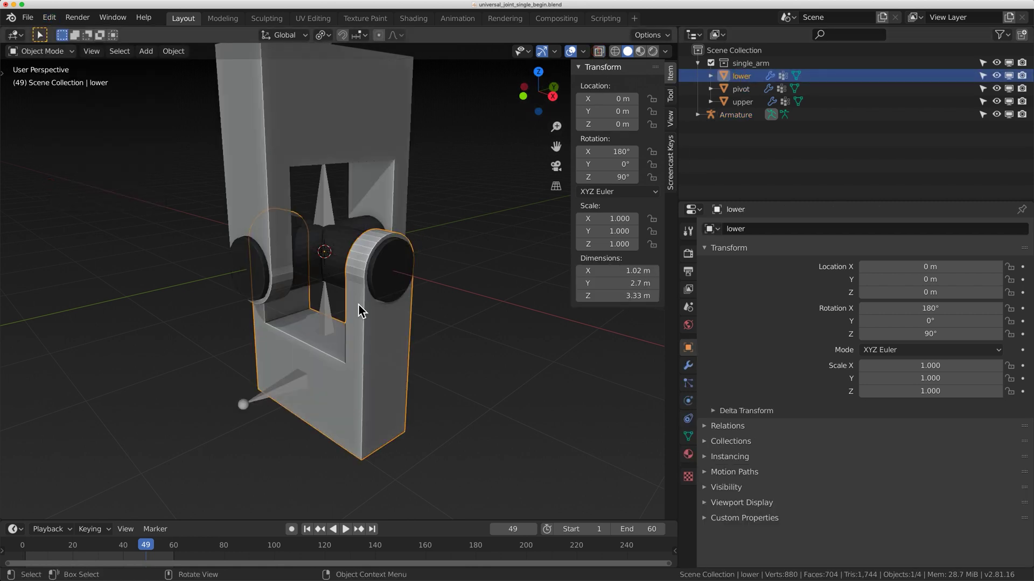
click(327, 306)
key(super+p)
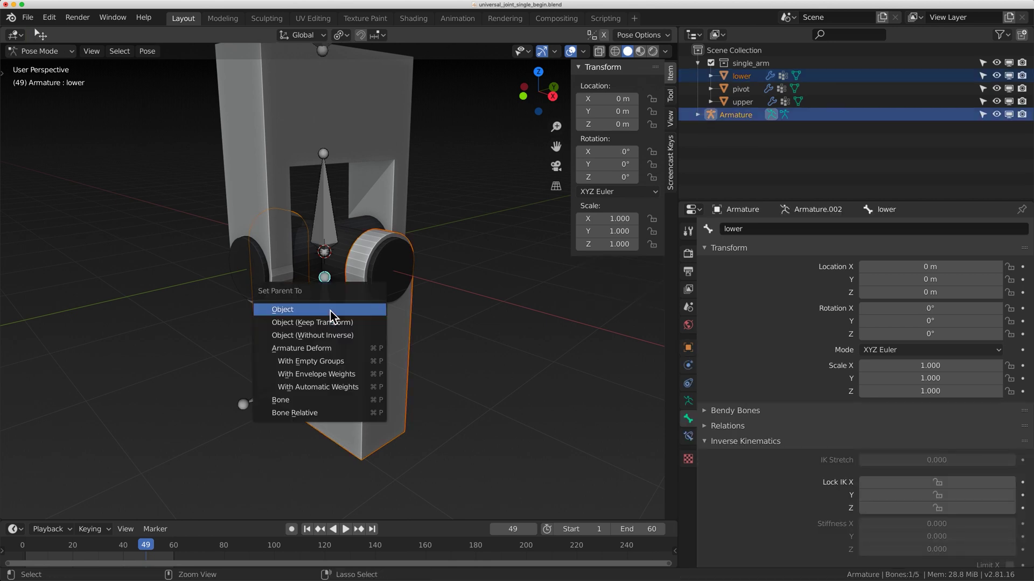
click(333, 400)
Parent the pivot mesh to the pivot bone using Bone parenting
click(404, 310)
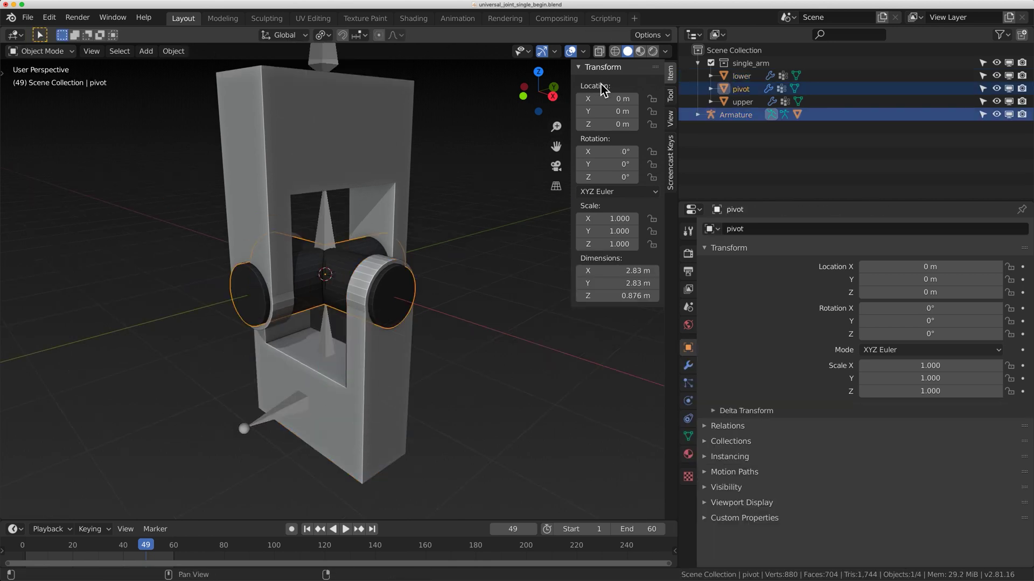
click(599, 52)
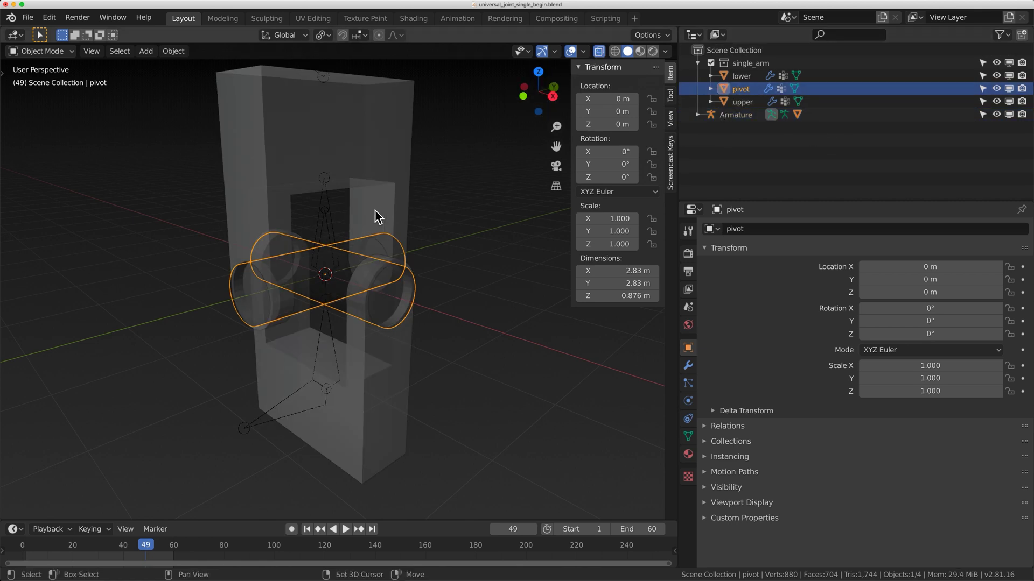
shift+click(330, 226)
key(ctrl+Tab)
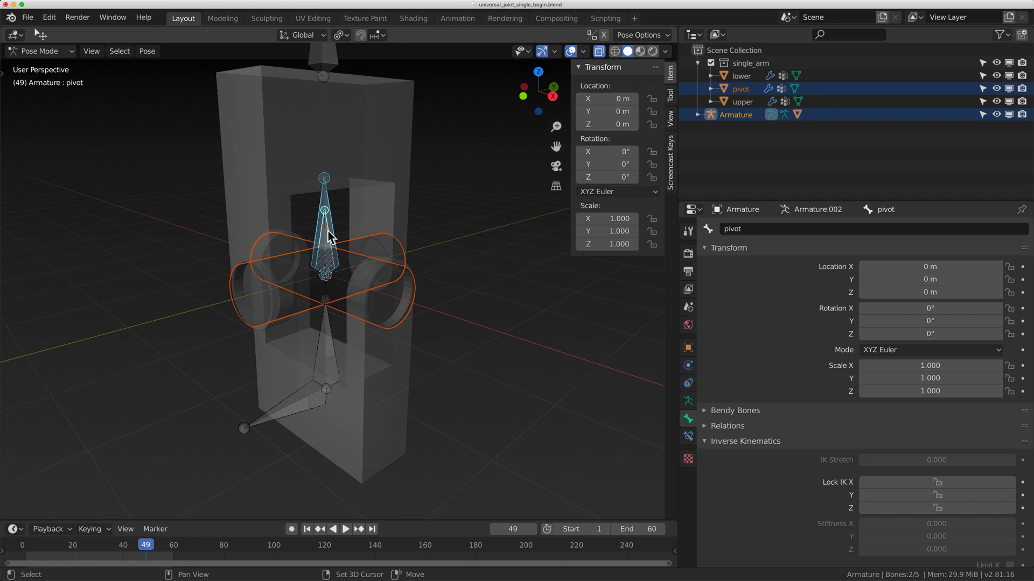
key(ctrl+p)
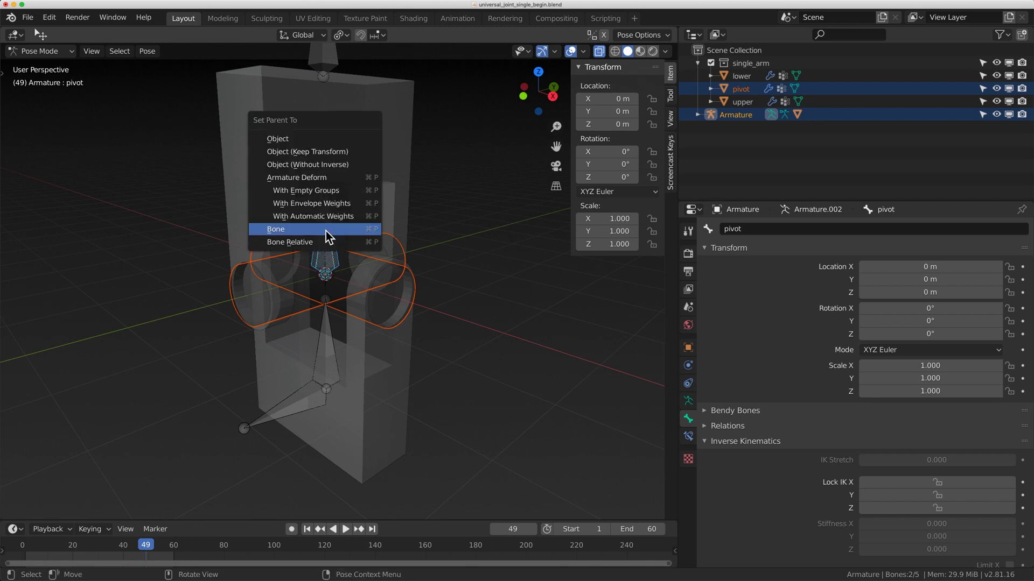
click(327, 231)
key(ctrl+Tab)
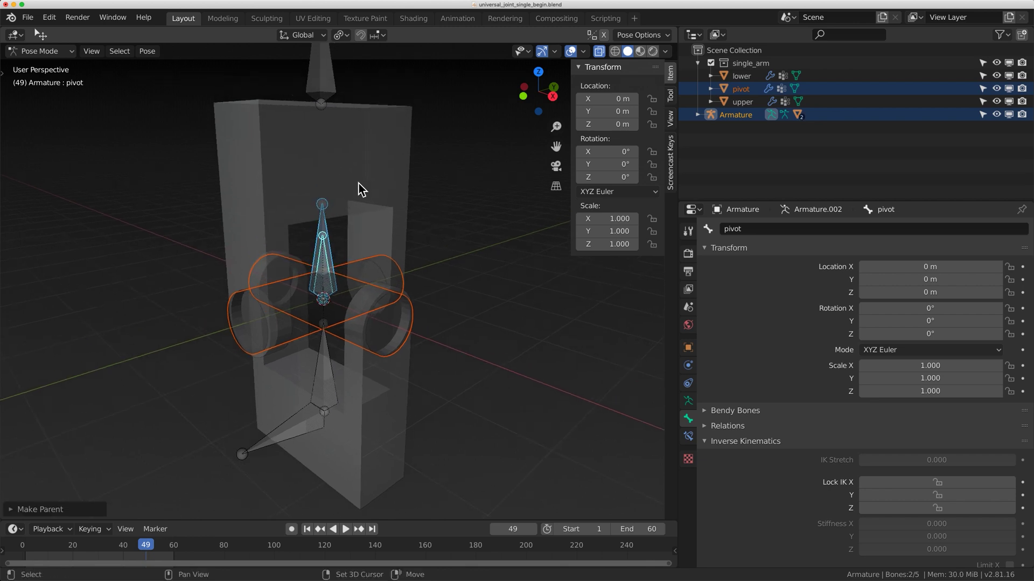
Parent the upper mesh to the upper bone using Bone parenting
click(726, 102)
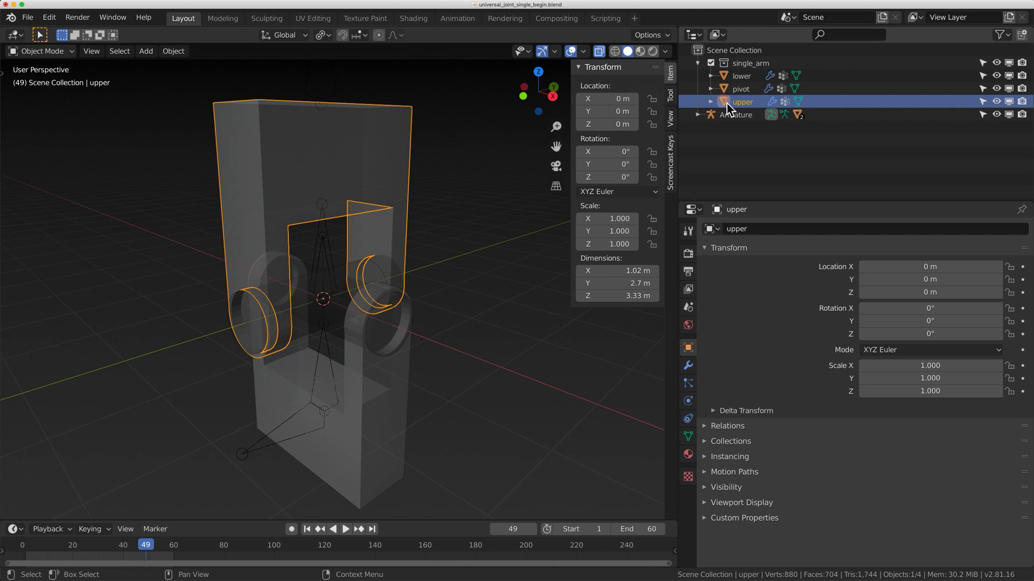
shift+click(326, 229)
key(ctrl+Tab)
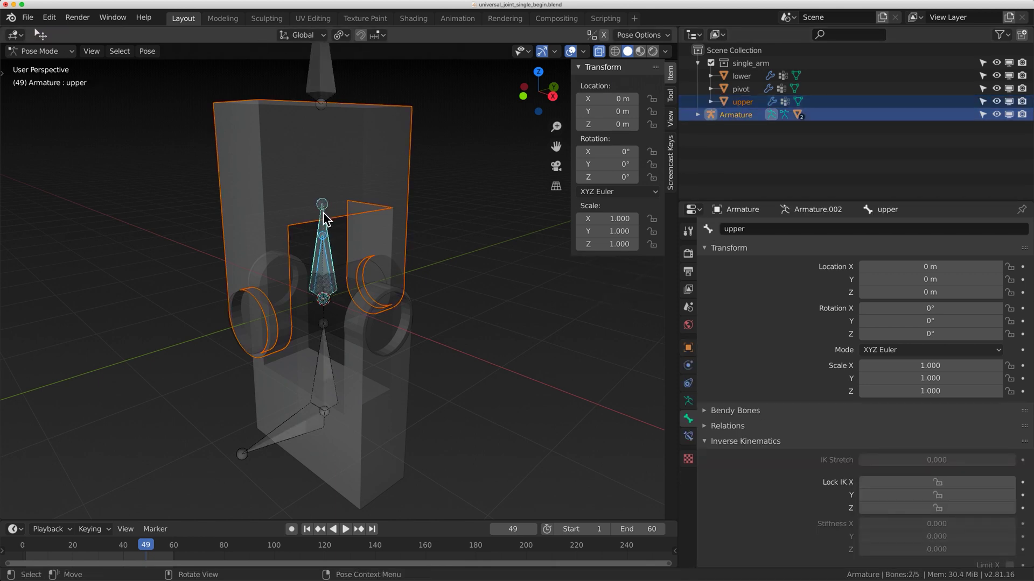
click(334, 233)
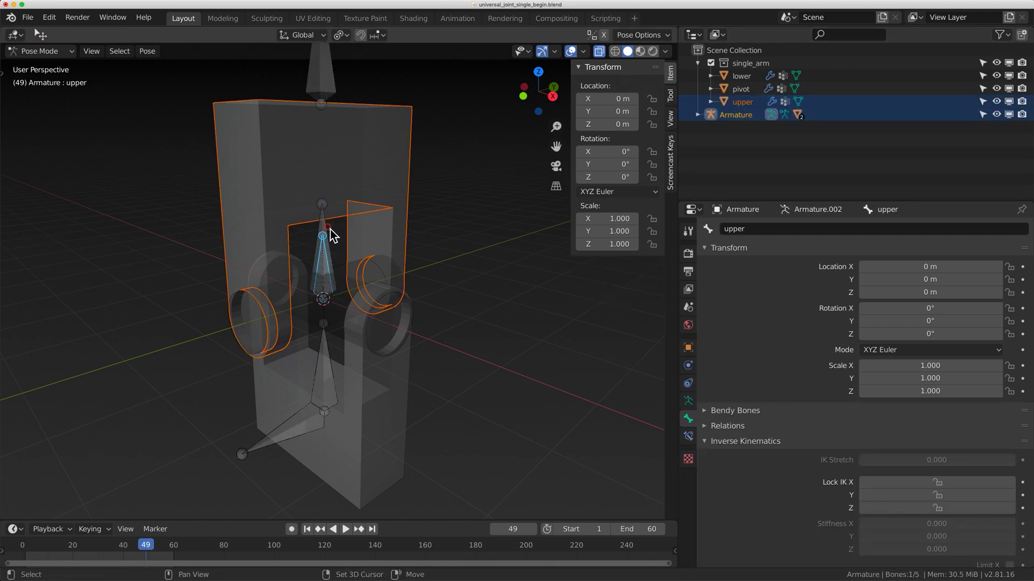
click(322, 205)
key(ctrl+p)
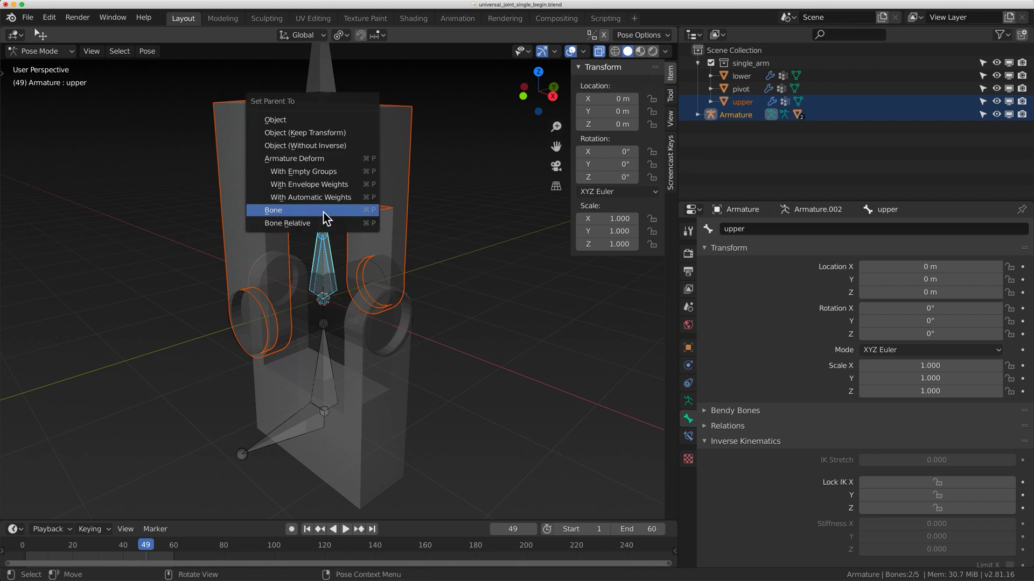
click(323, 212)
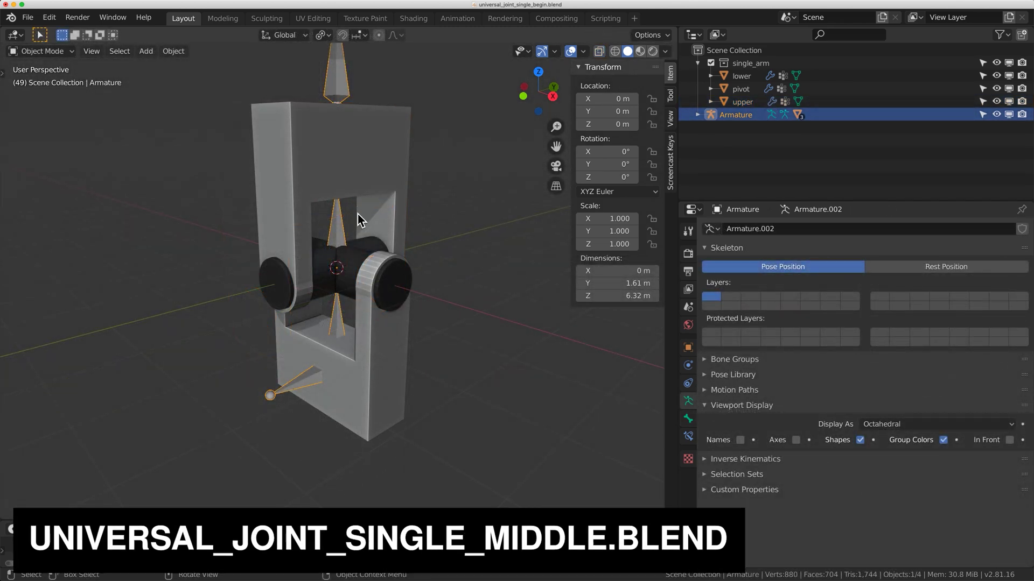
Enter Pose Mode, switch to Wireframe shading, and test-move the lower bone, cancelling it
key(ctrl+Tab)
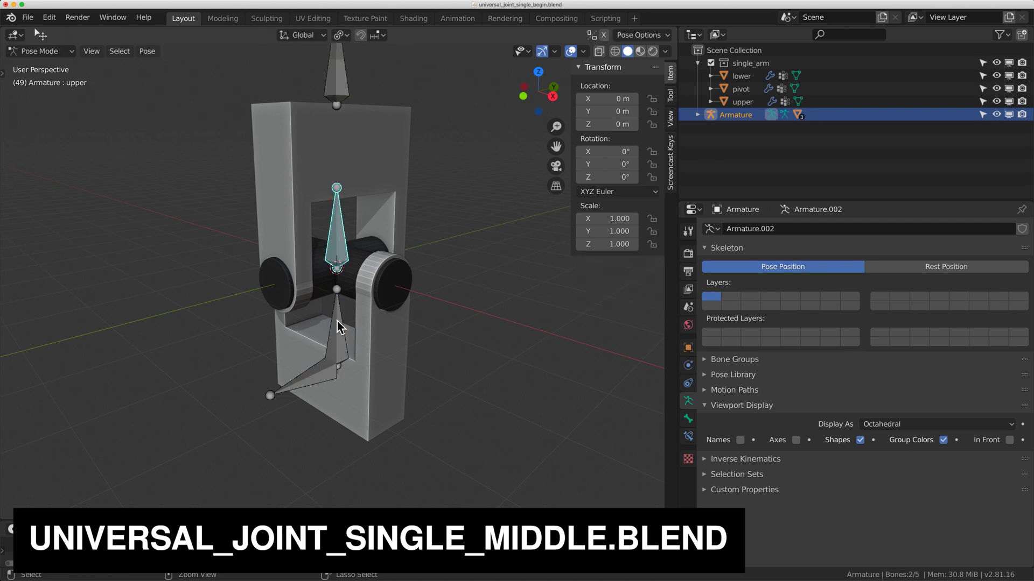
click(614, 51)
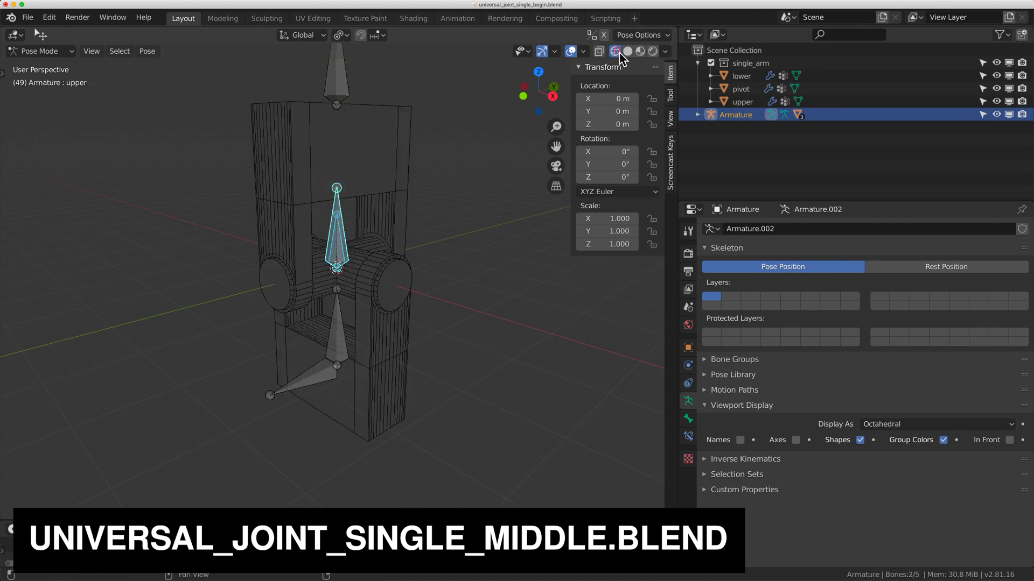
click(345, 309)
key(g)
key(Escape)
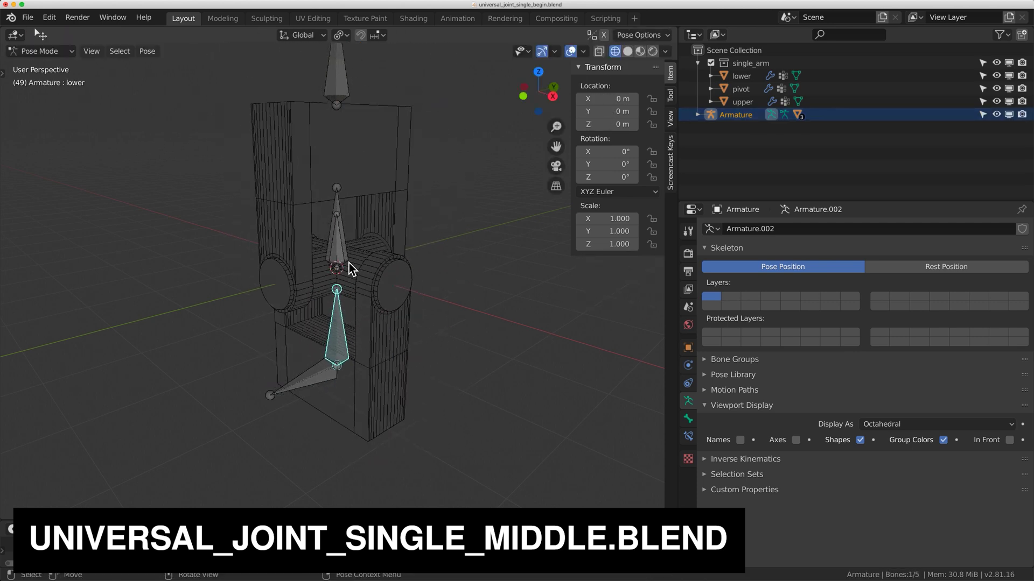
Test-rotate the pivot bone about X and the upper bone about Y, cancelling both
click(341, 247)
key(r)
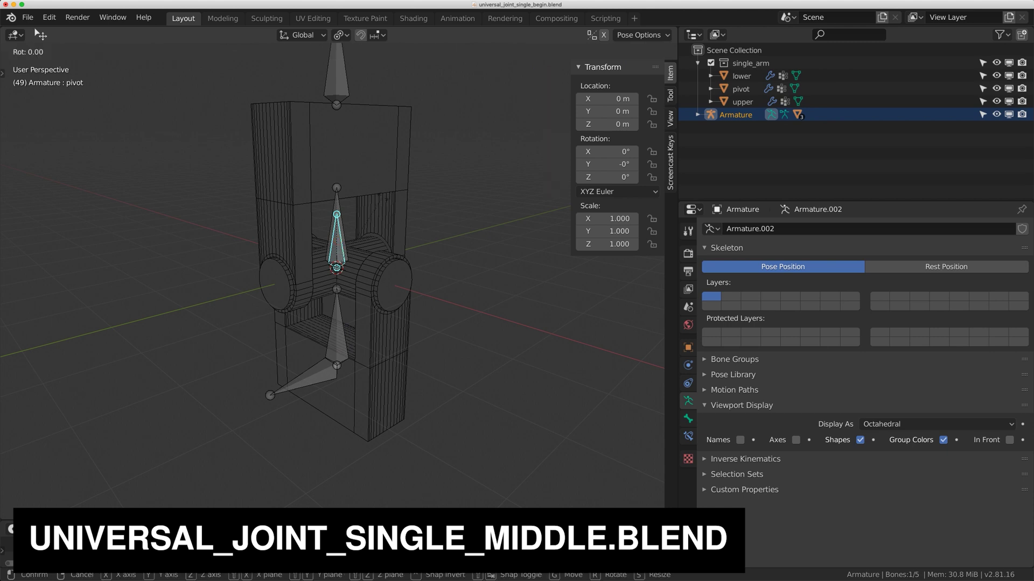
key(x)
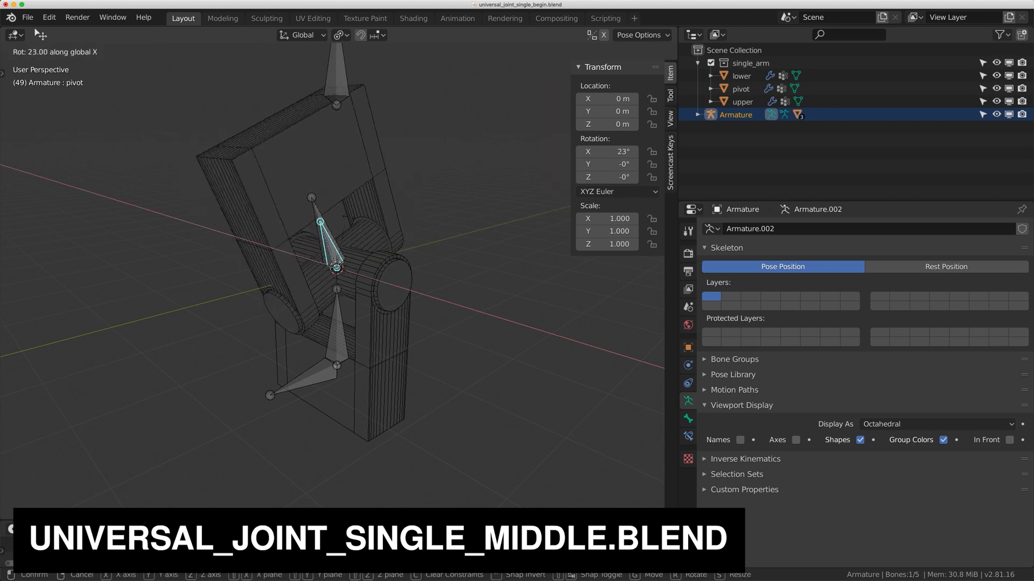
key(Escape)
click(343, 213)
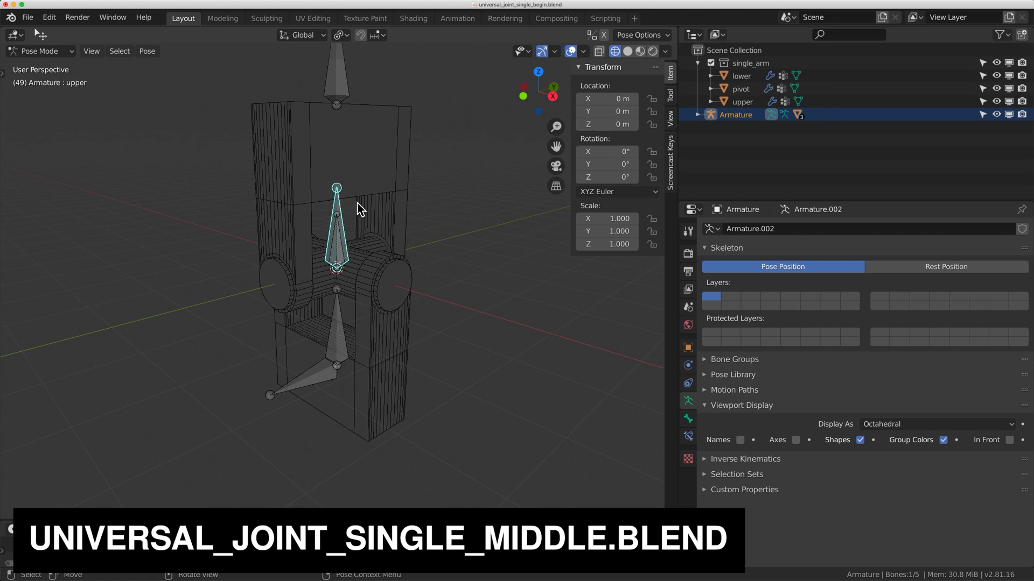
key(r)
key(y)
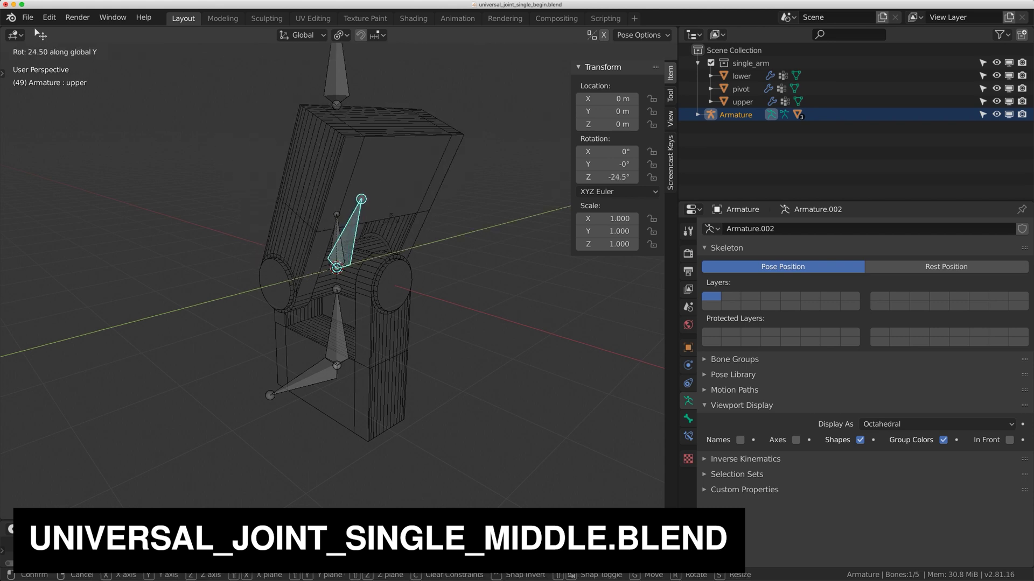
key(Escape)
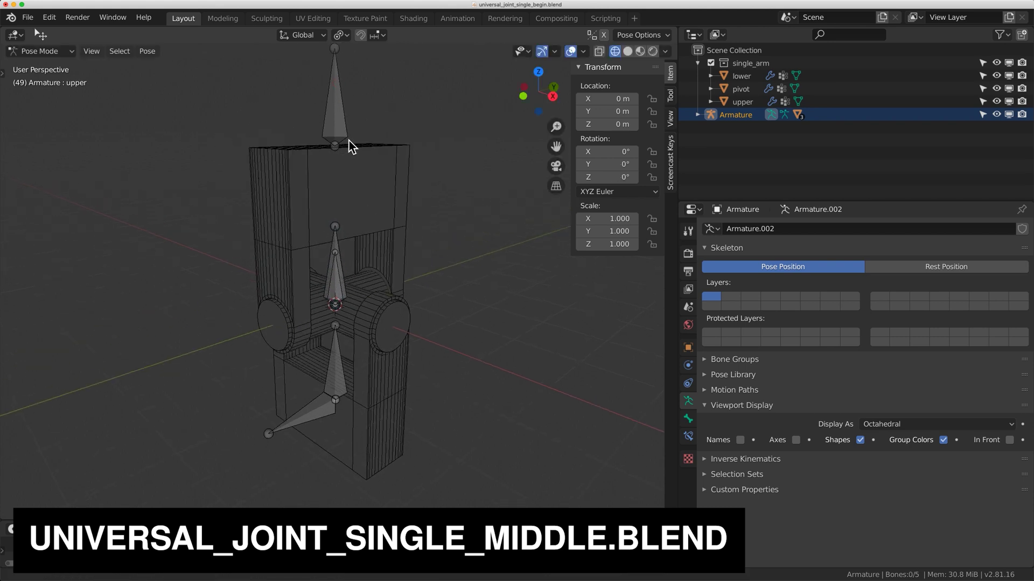
click(348, 141)
Add a Locked Track constraint to the pivot bone targeting the point bone, To Y, Lock Z
key(g)
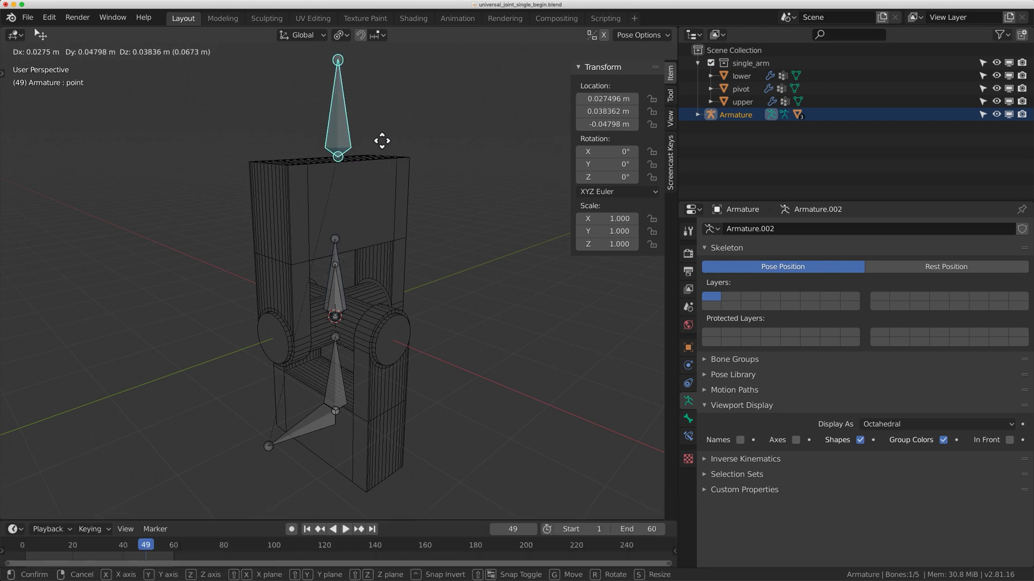
key(Escape)
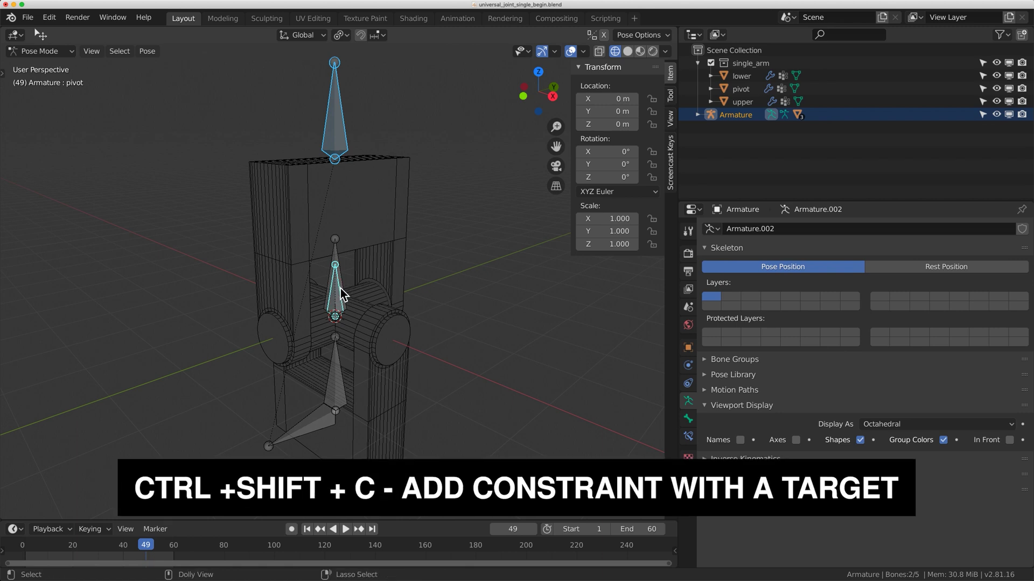
key(ctrl+shift+c)
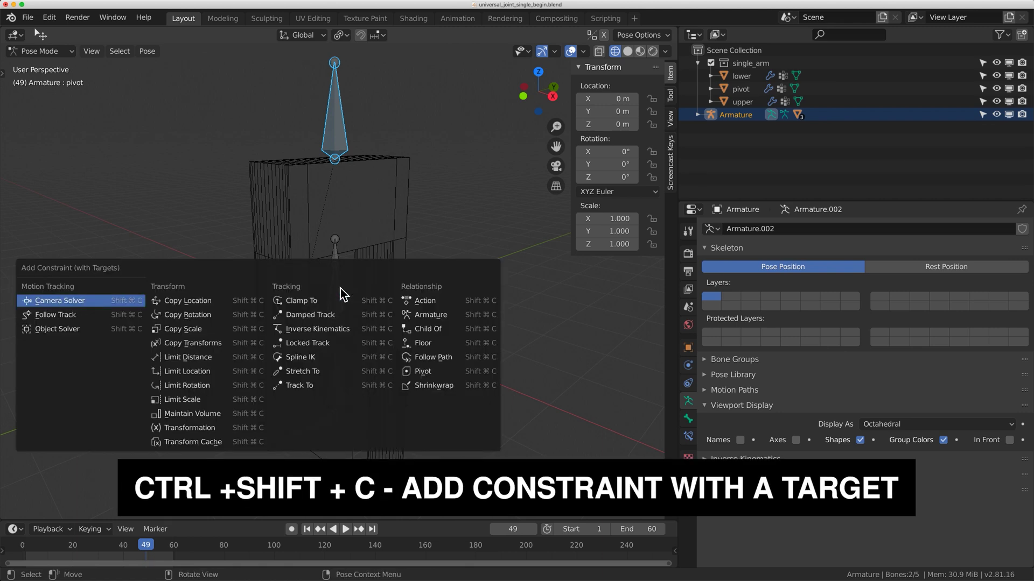
click(332, 351)
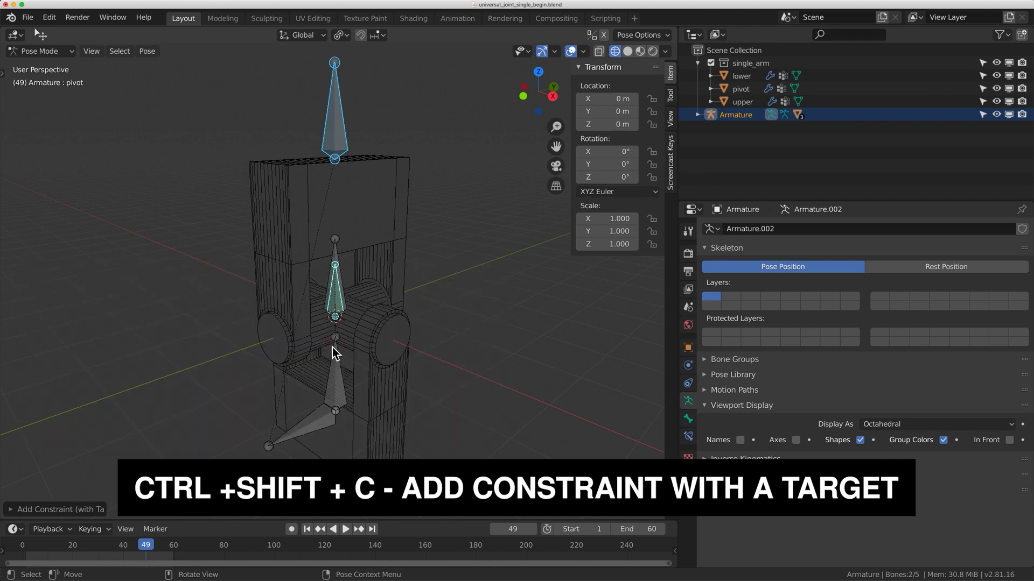
click(689, 438)
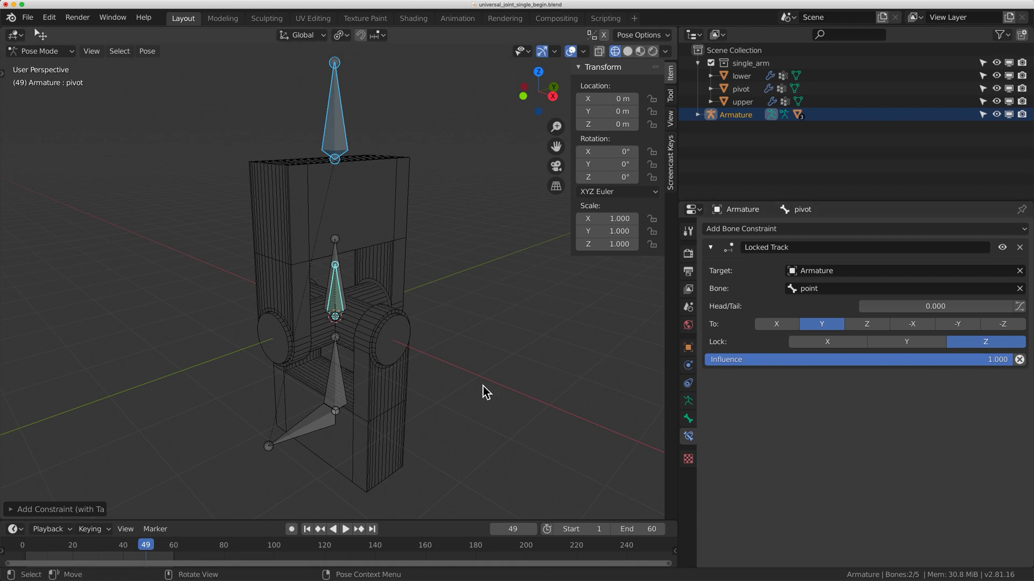
Turn on bone axes display in the armature's viewport display settings
click(688, 400)
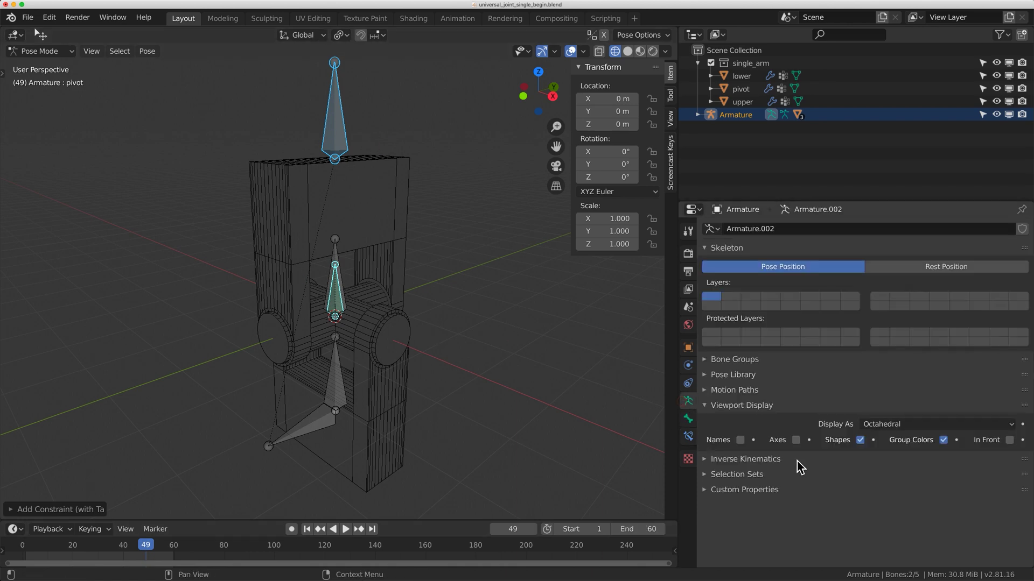
click(796, 440)
scroll(369, 315, up, 5)
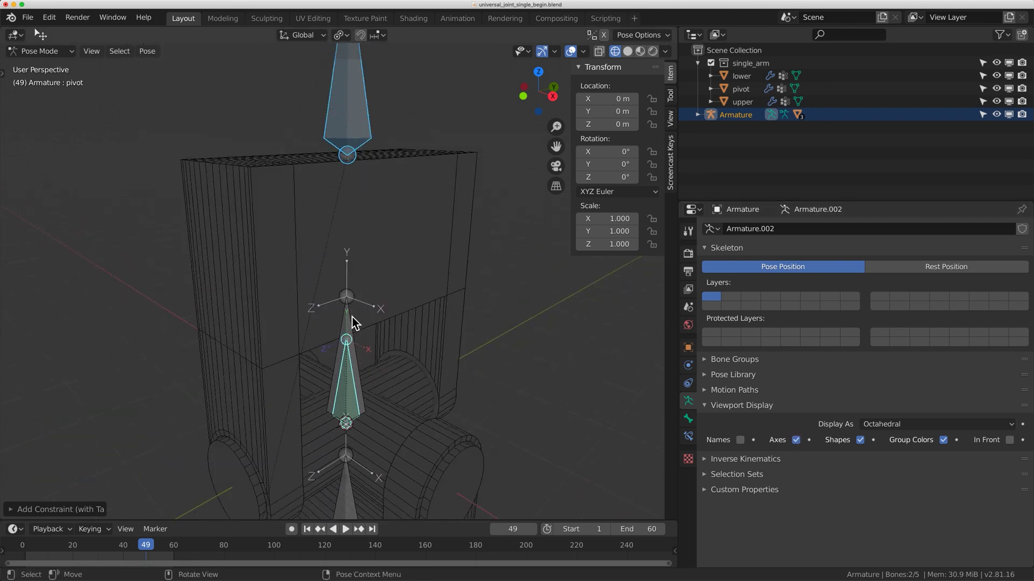
scroll(352, 321, down, 4)
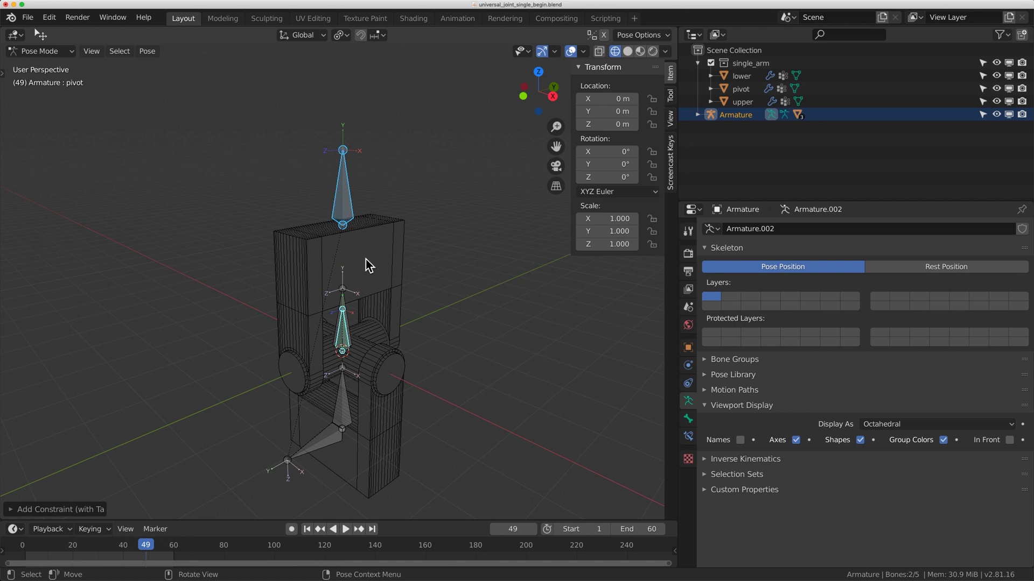
scroll(357, 363, up, 3)
Check the pivot and upper bones' constraints, then sketch an annotation beside the rig
click(349, 365)
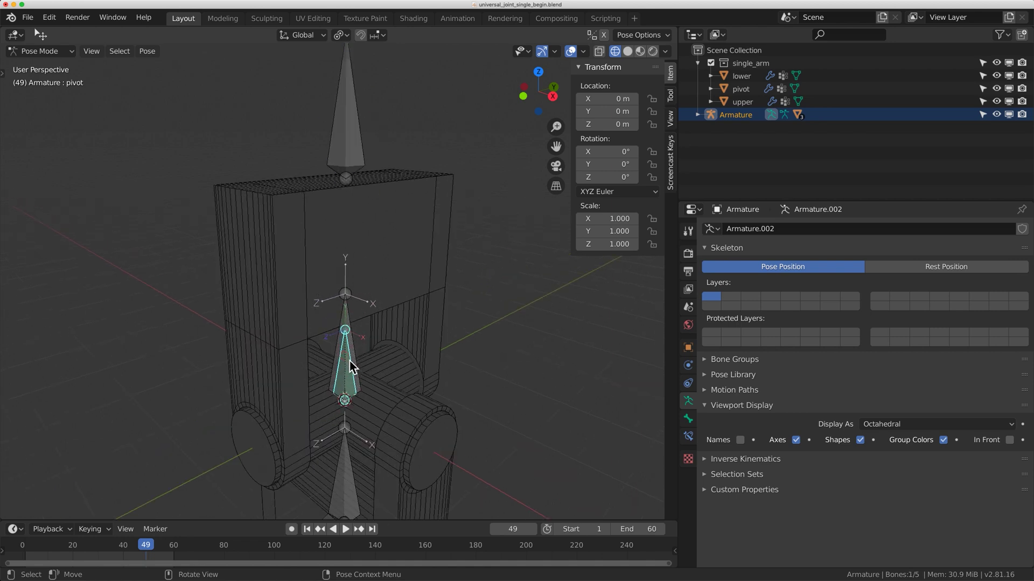
click(687, 436)
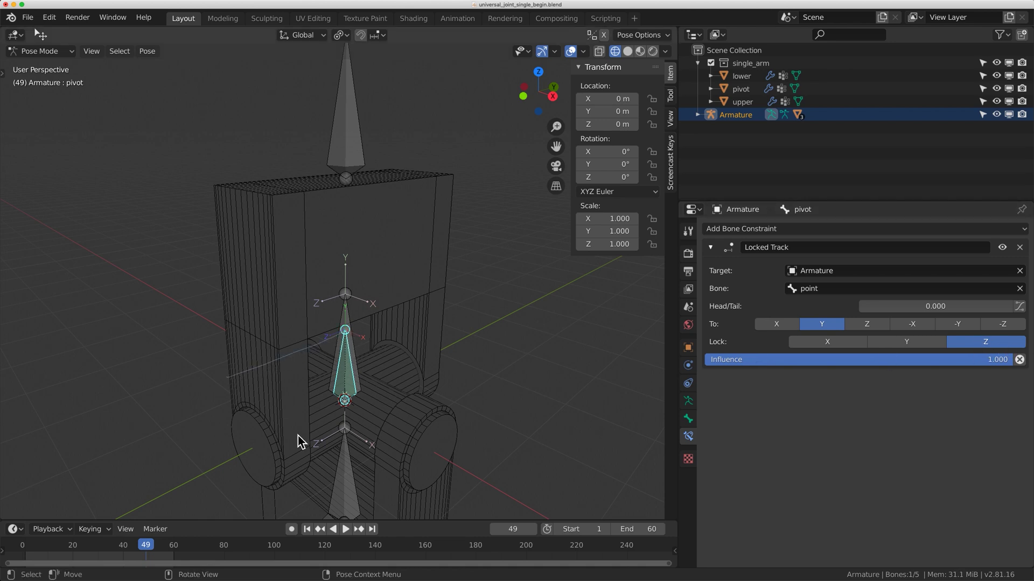
click(344, 403)
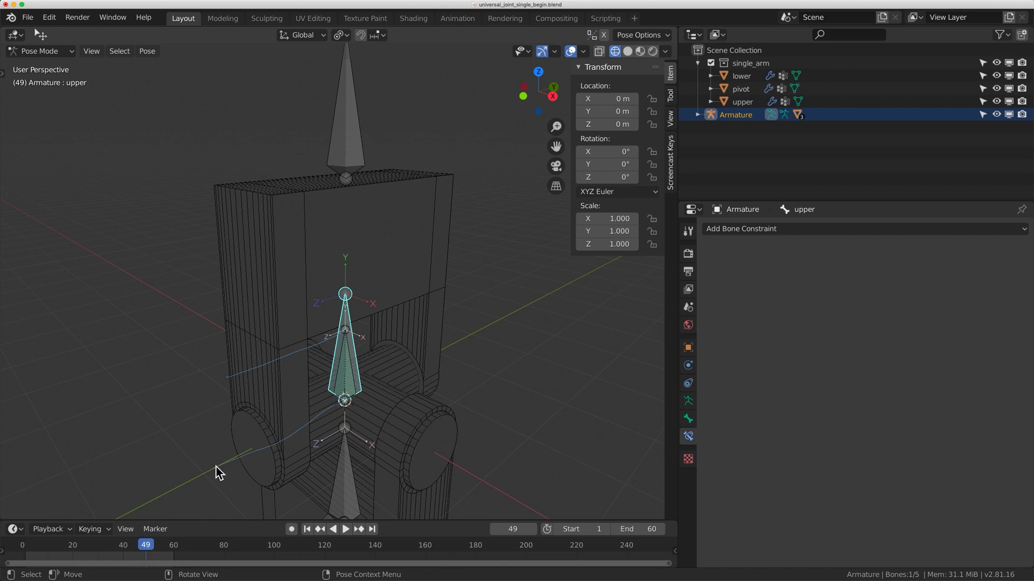
click(478, 237)
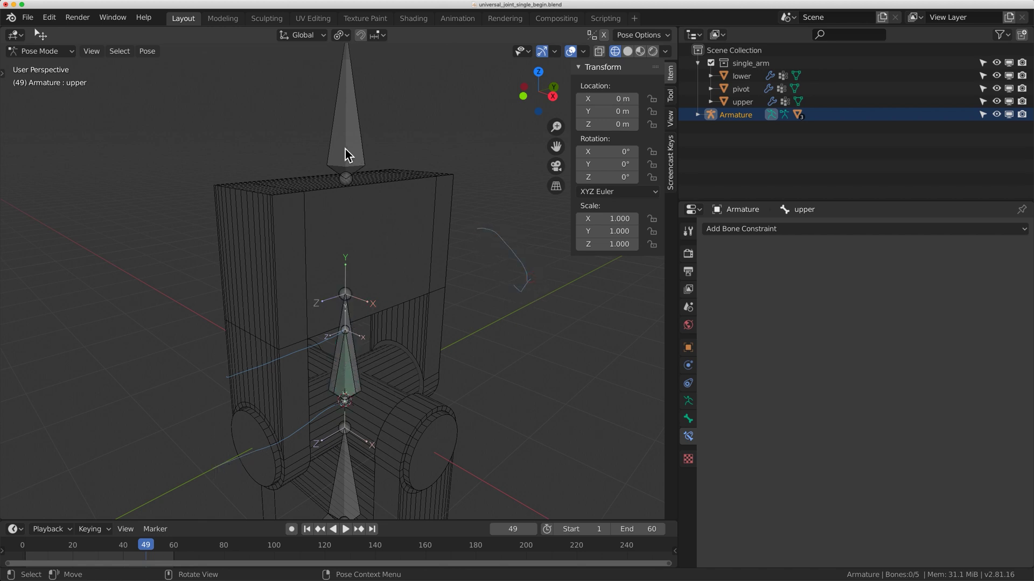
Trial-move the point bone along Y and X, cancelling both, then select the pivot bone
click(350, 108)
middle_drag(357, 111, 363, 176)
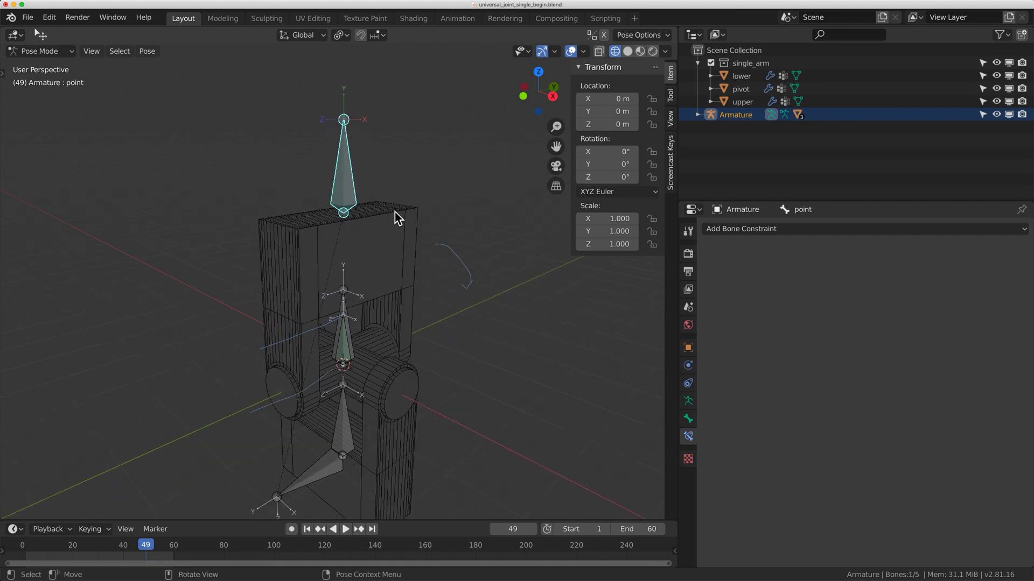
key(g)
key(y)
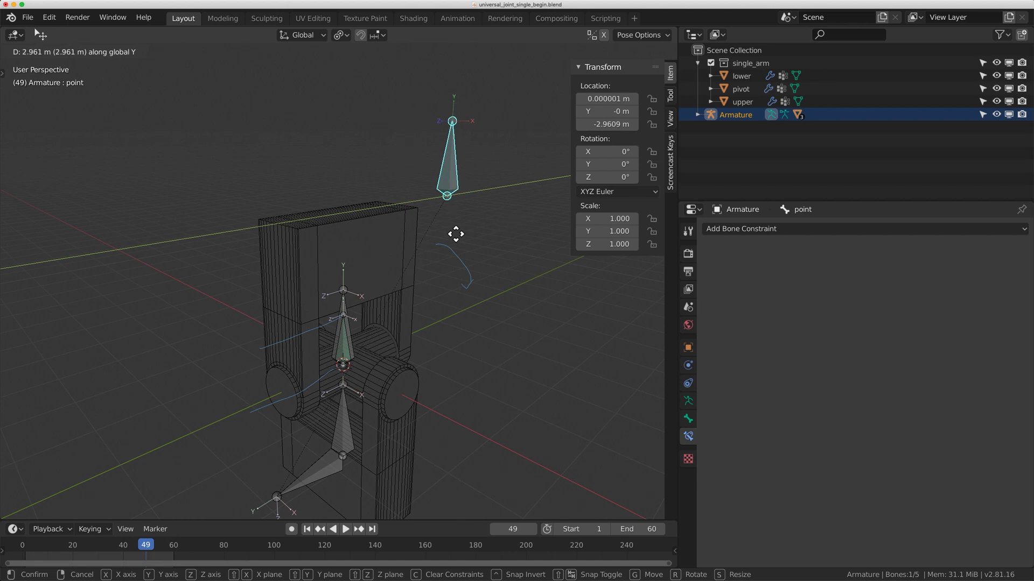
key(Escape)
key(g)
key(x)
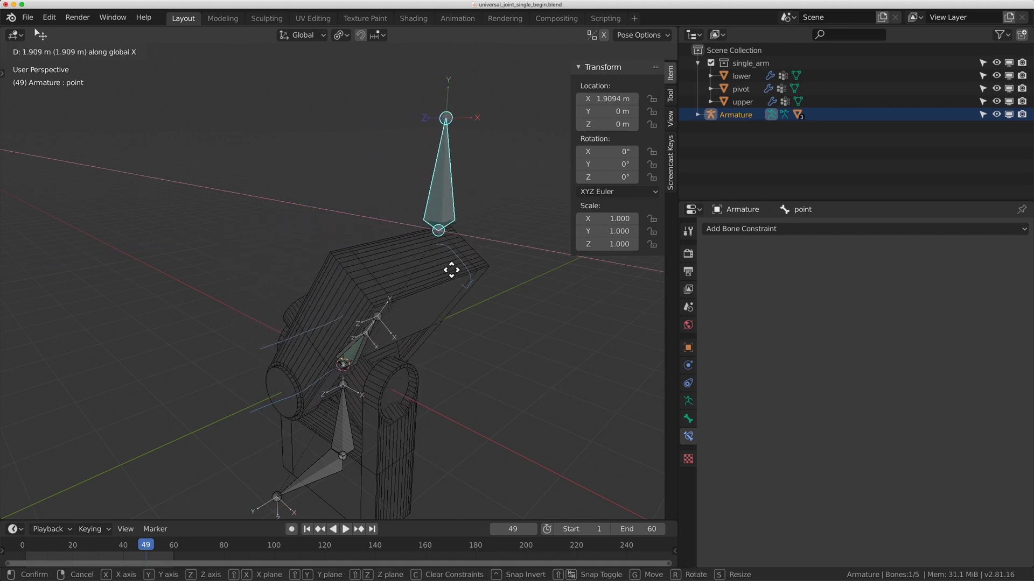
key(Escape)
click(343, 330)
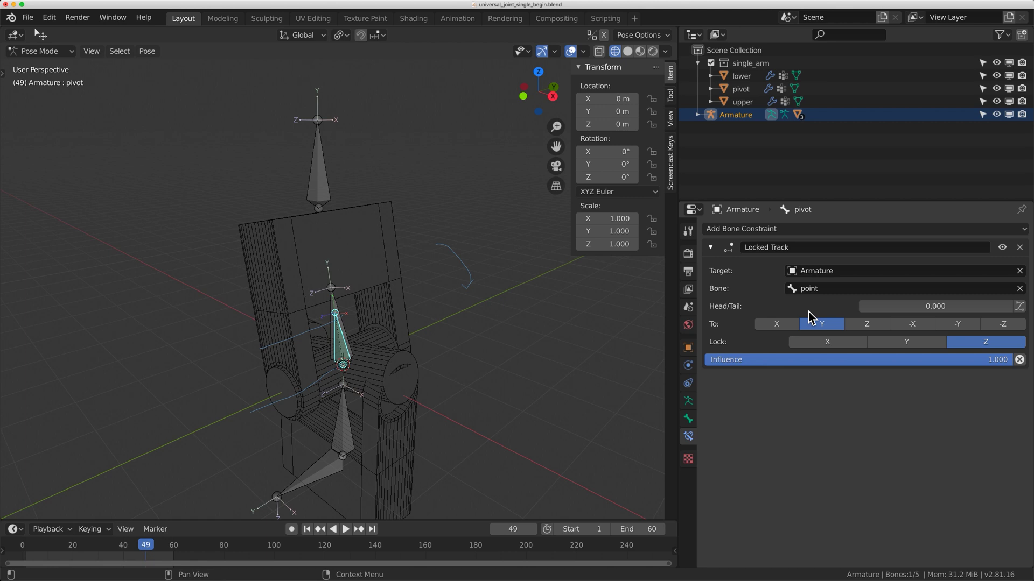
Set the pivot's Locked Track lock axis to X and clear the point bone's location
click(816, 346)
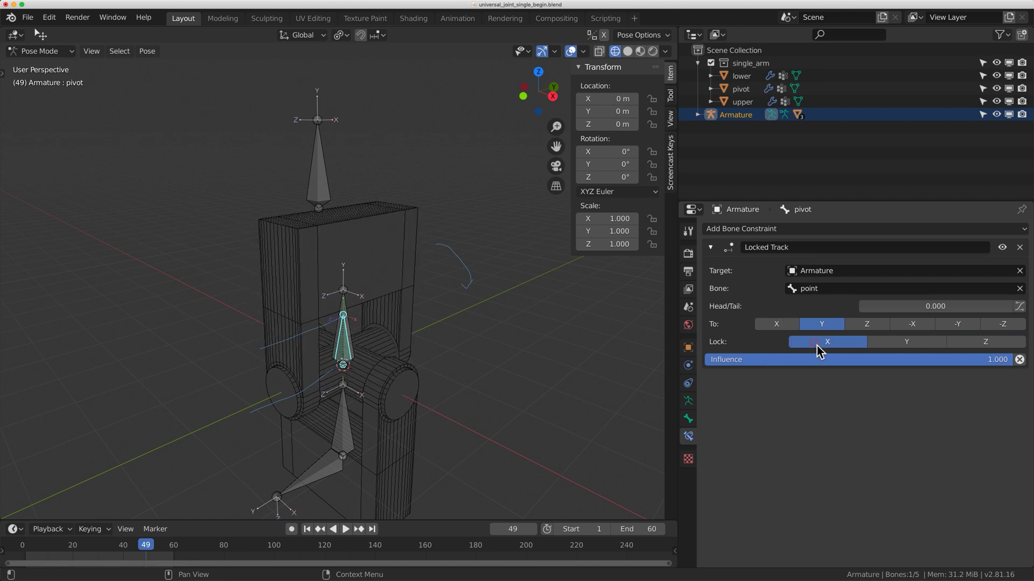
click(334, 199)
key(ctrl+r)
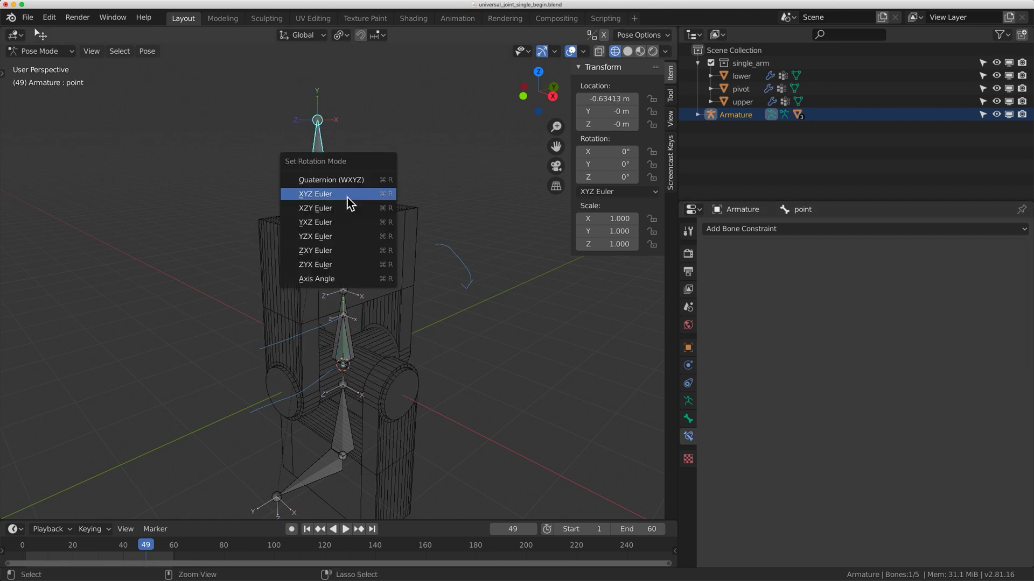
key(alt+g)
Move the point bone along Y, try a free move, then reset its location to zero
key(g)
key(y)
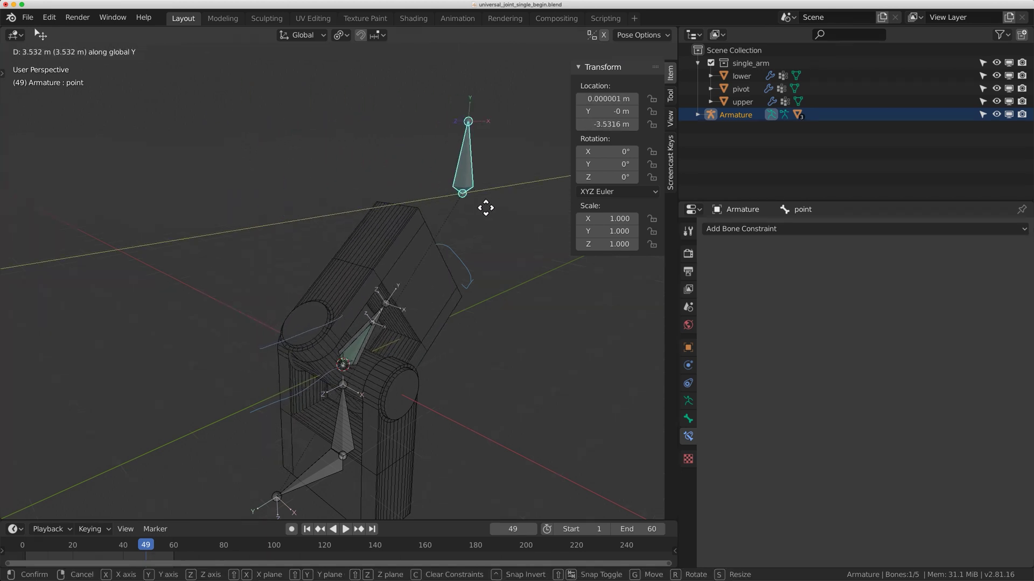
click(342, 221)
key(g)
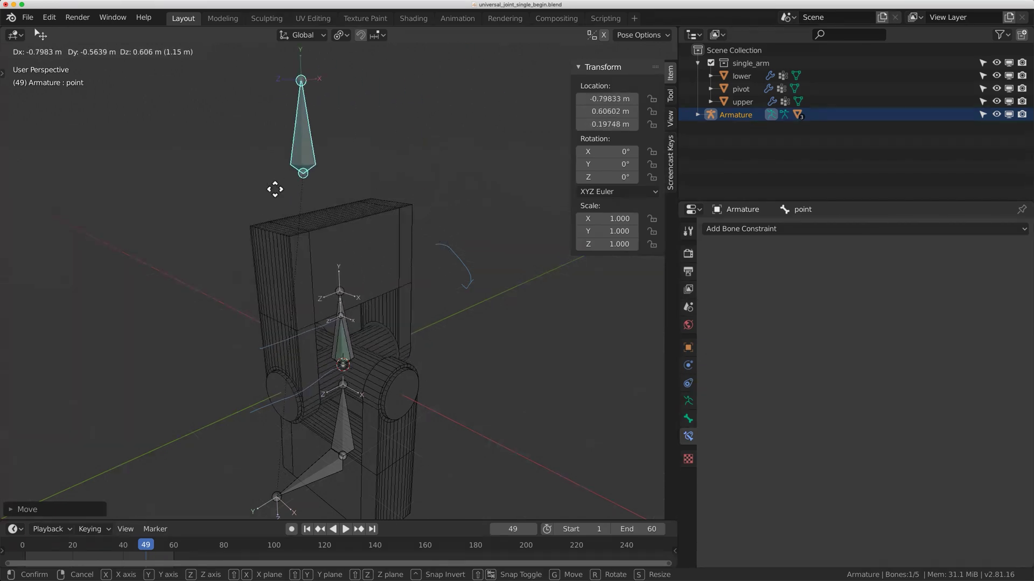
key(Escape)
key(super+r)
click(383, 218)
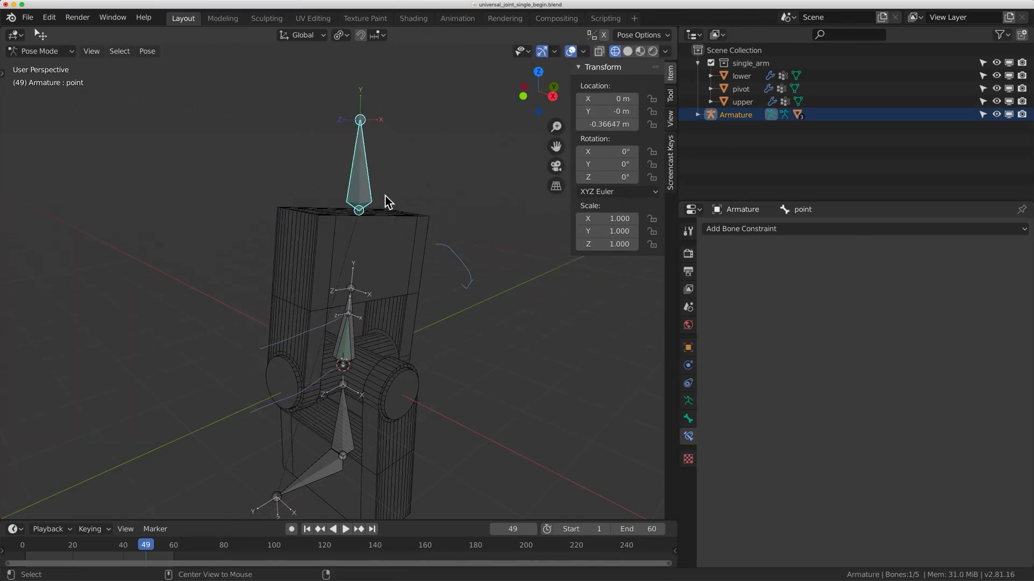
key(alt+g)
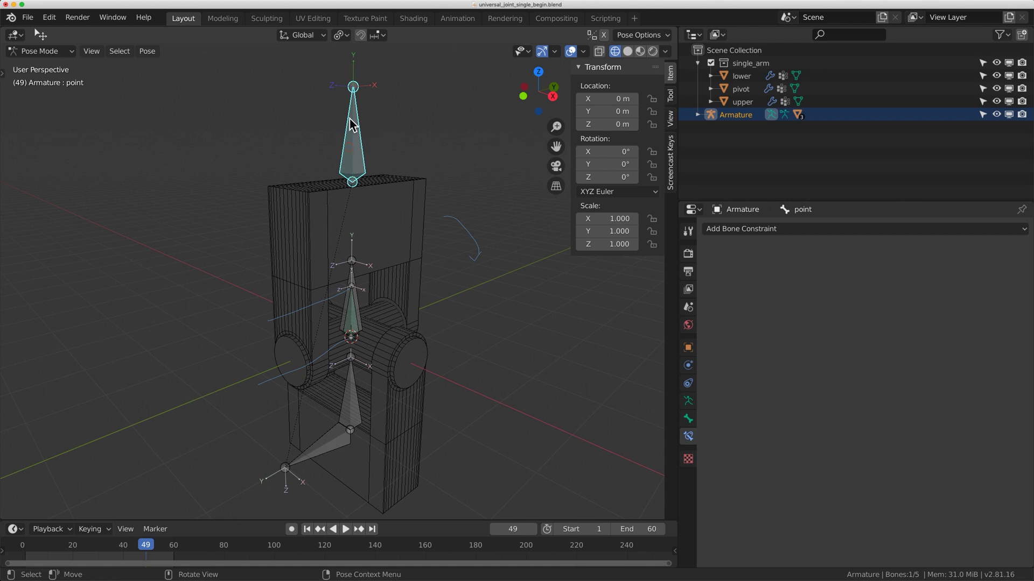
Add a Locked Track constraint to the upper bone targeting the point bone
shift+click(356, 275)
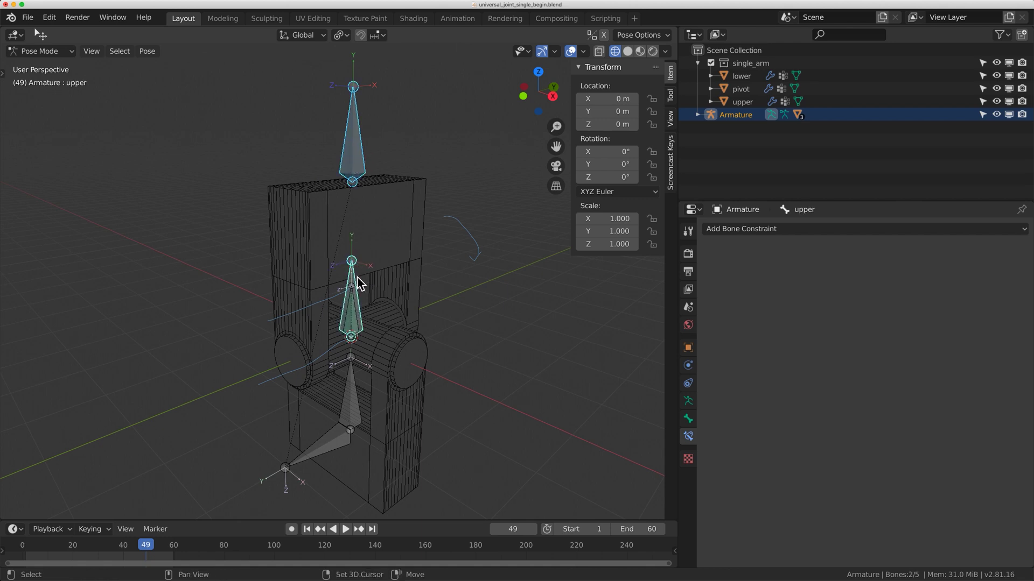
key(shift+super+c)
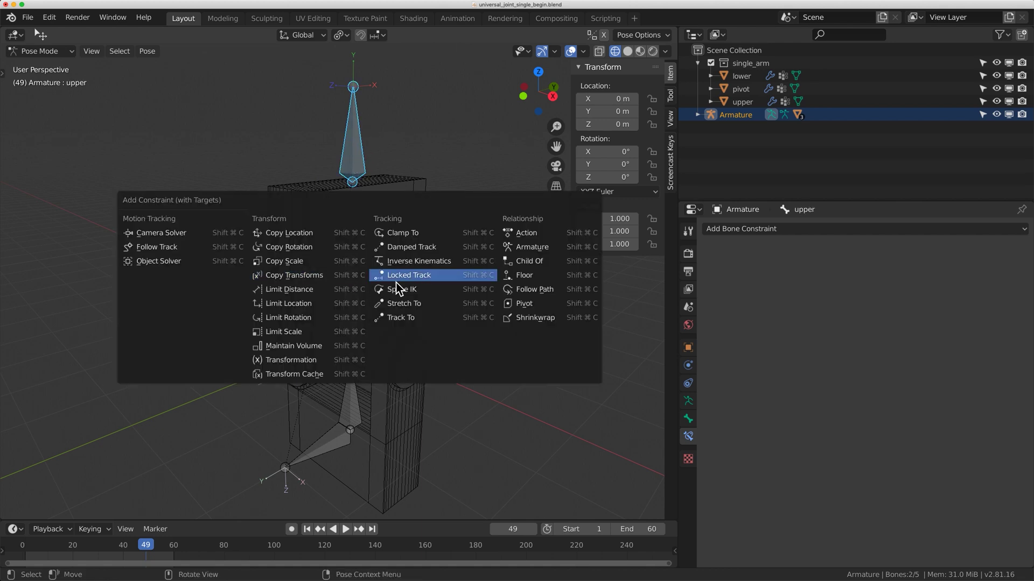
click(410, 278)
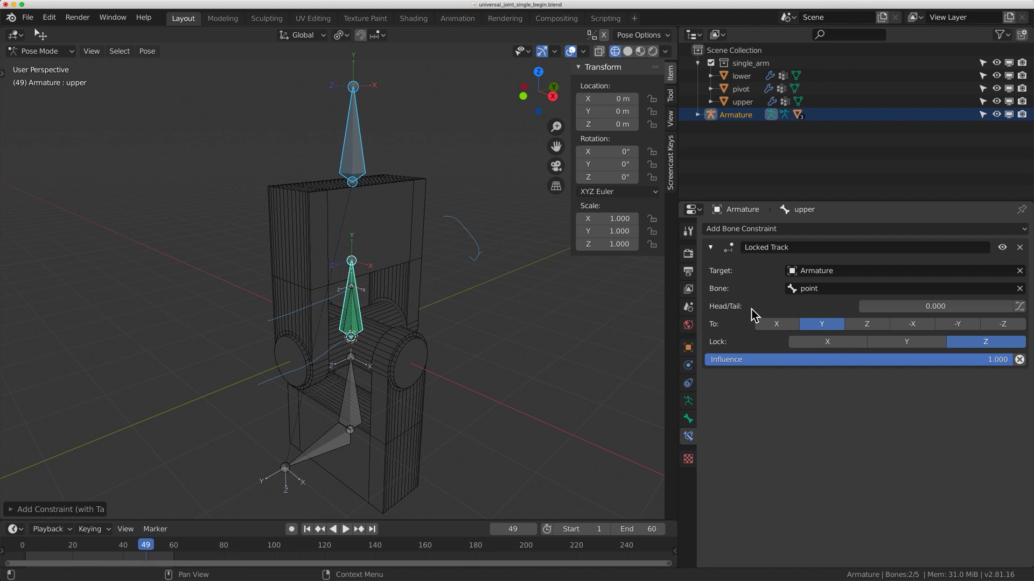
click(354, 161)
Shift the point bone along global X so the upper joint tilts
scroll(361, 177, up, 3)
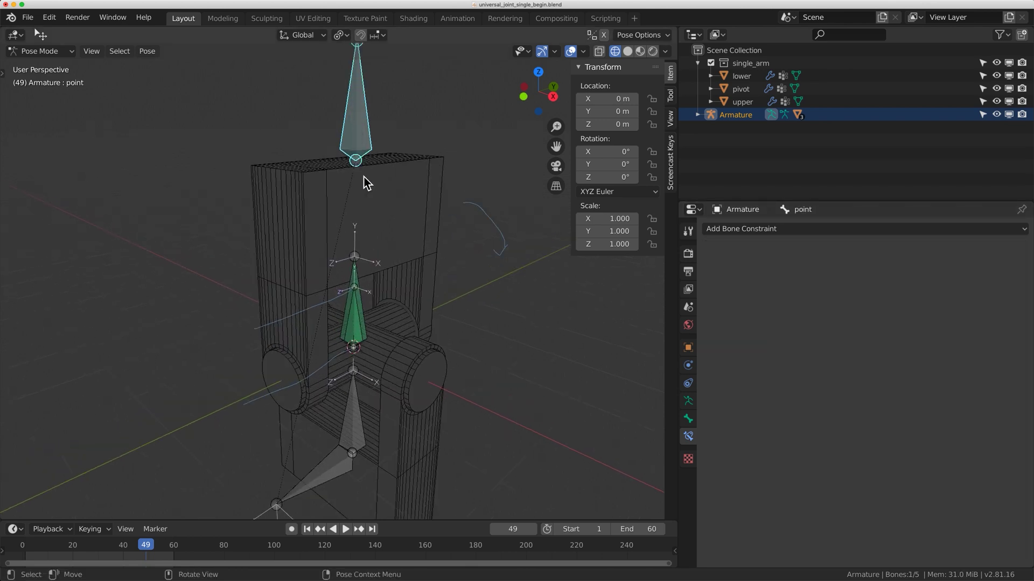
key(g)
key(x)
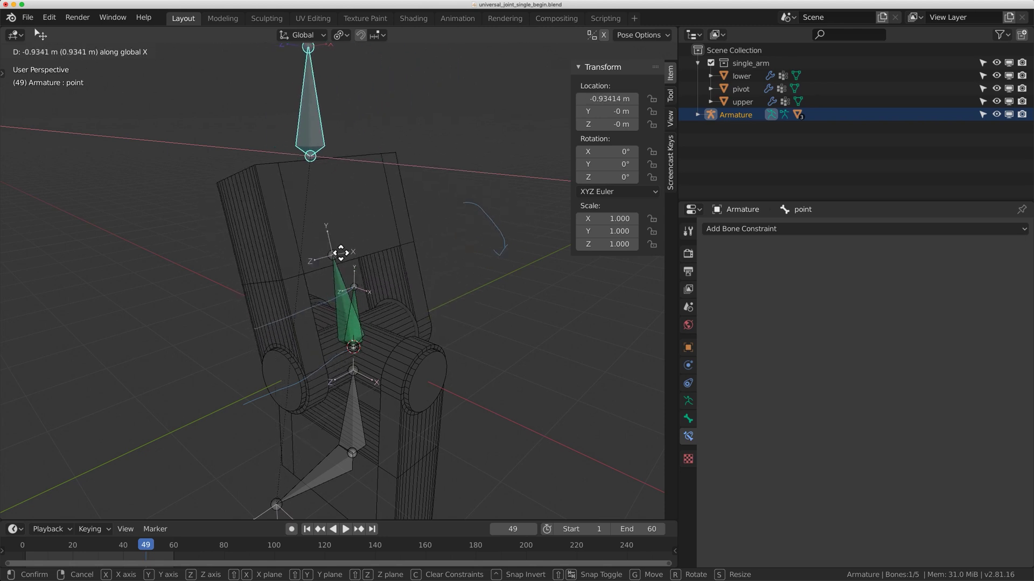
click(305, 253)
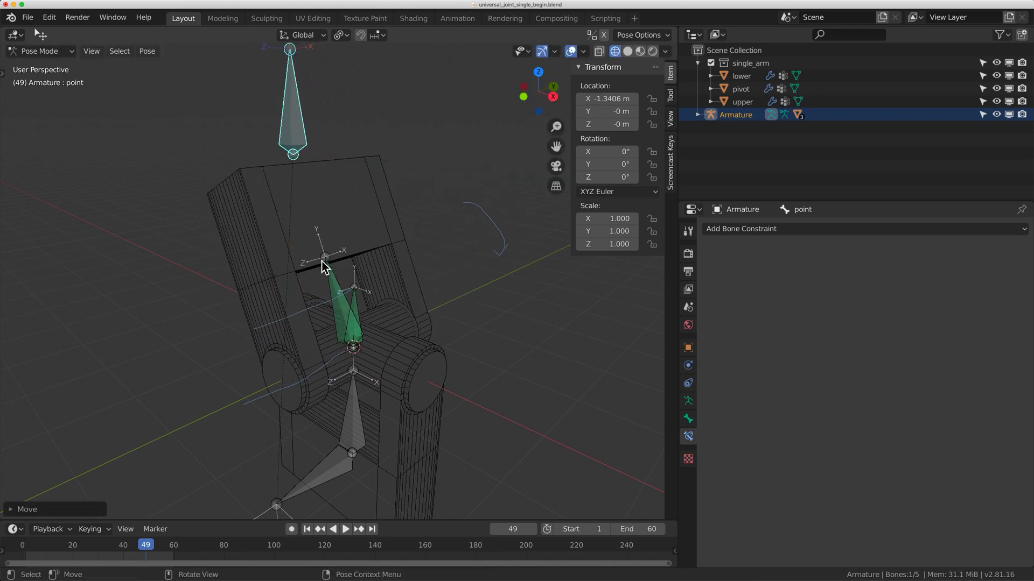
Check the upper bone's constraint and mark the joint with an annotation
shift+scroll(323, 266, down, 2)
shift+scroll(497, 302, down, 1)
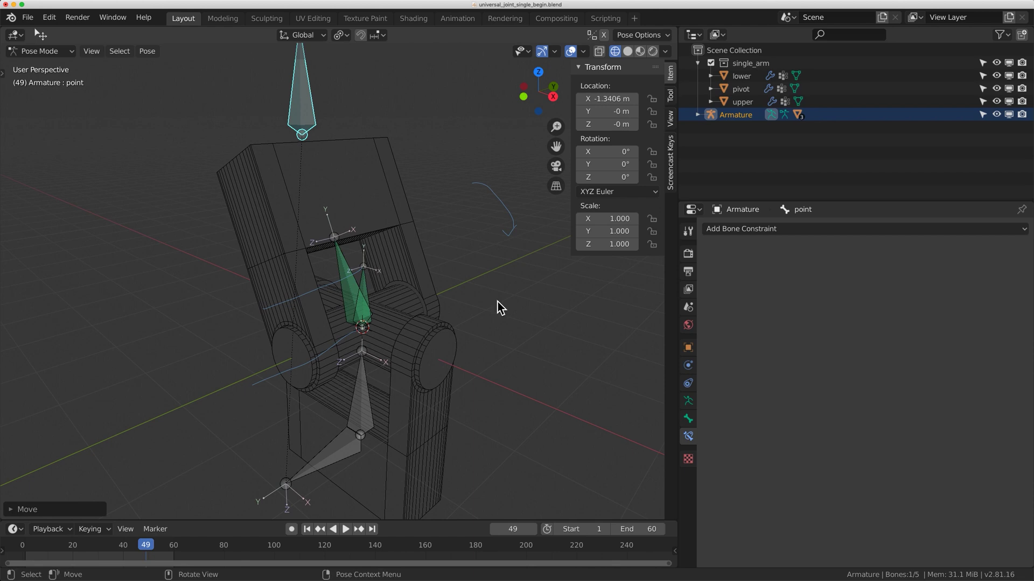
click(670, 118)
click(348, 272)
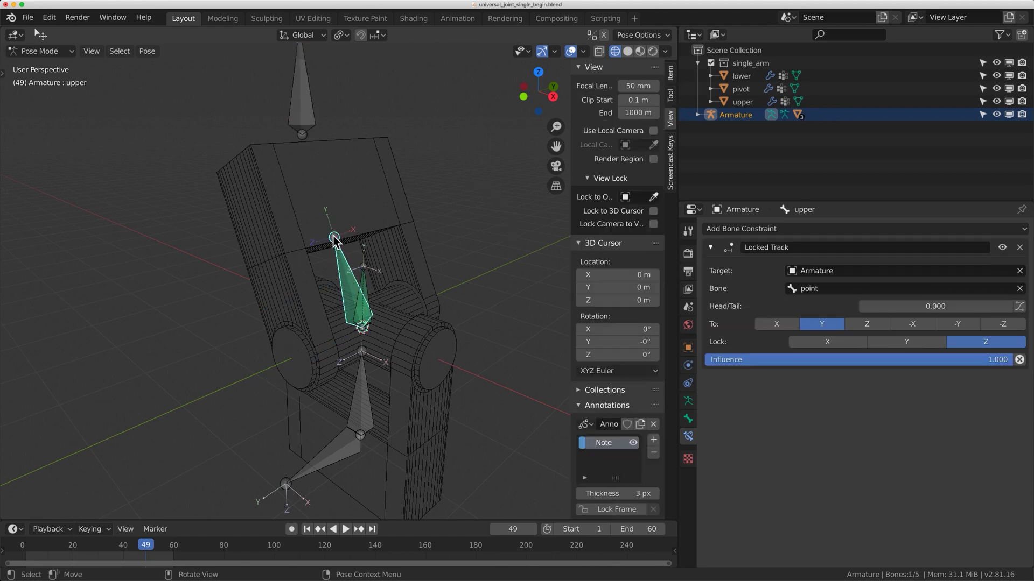
click(338, 217)
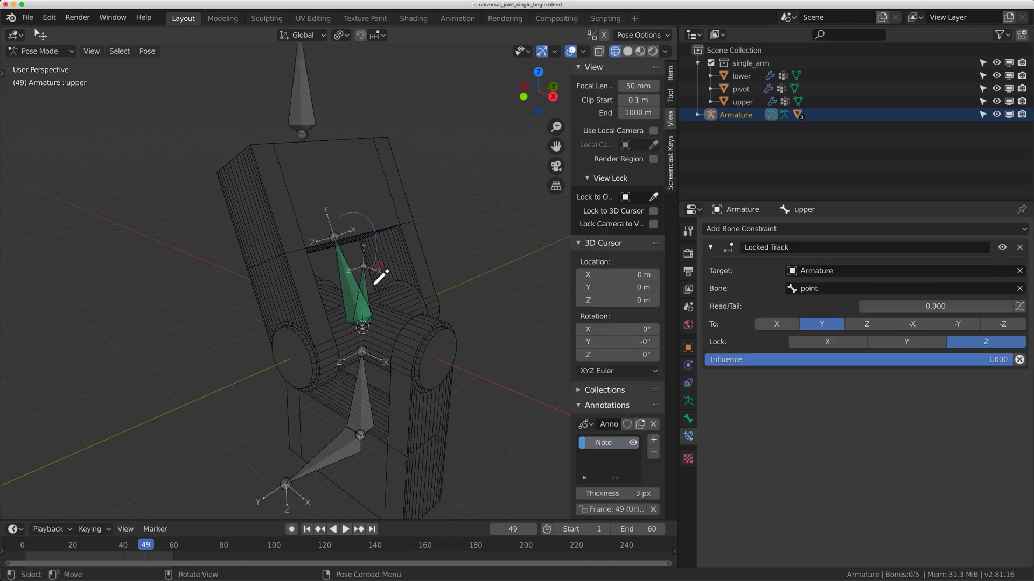
Reselect the point bone and move it along Y, then along X
click(304, 133)
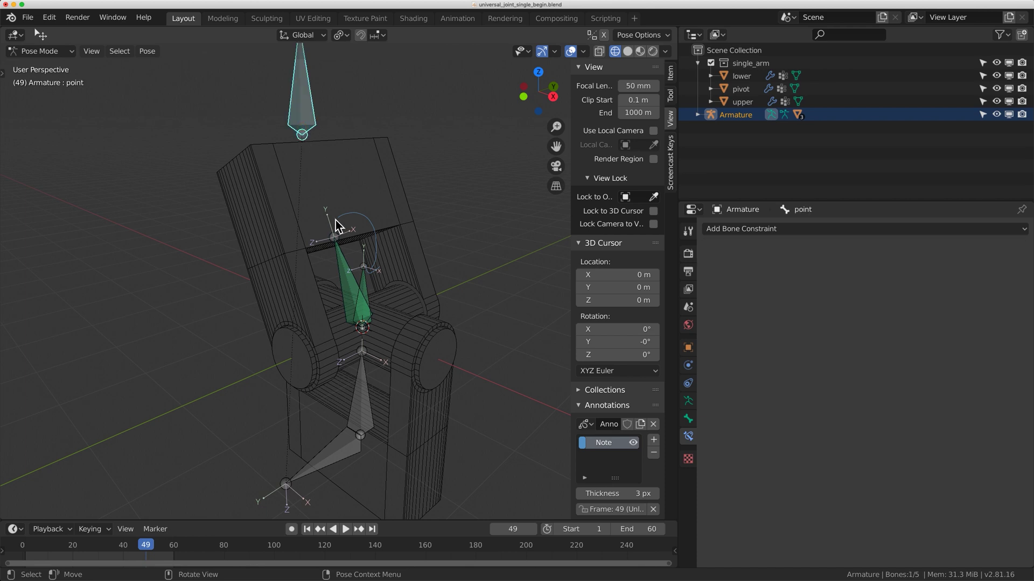
key(g)
key(y)
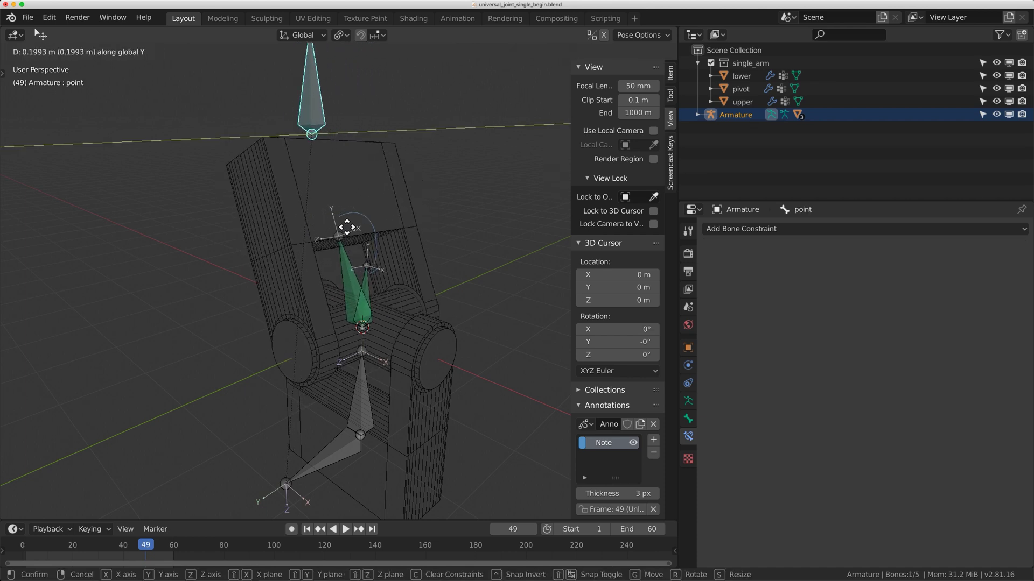
click(367, 215)
key(g)
key(x)
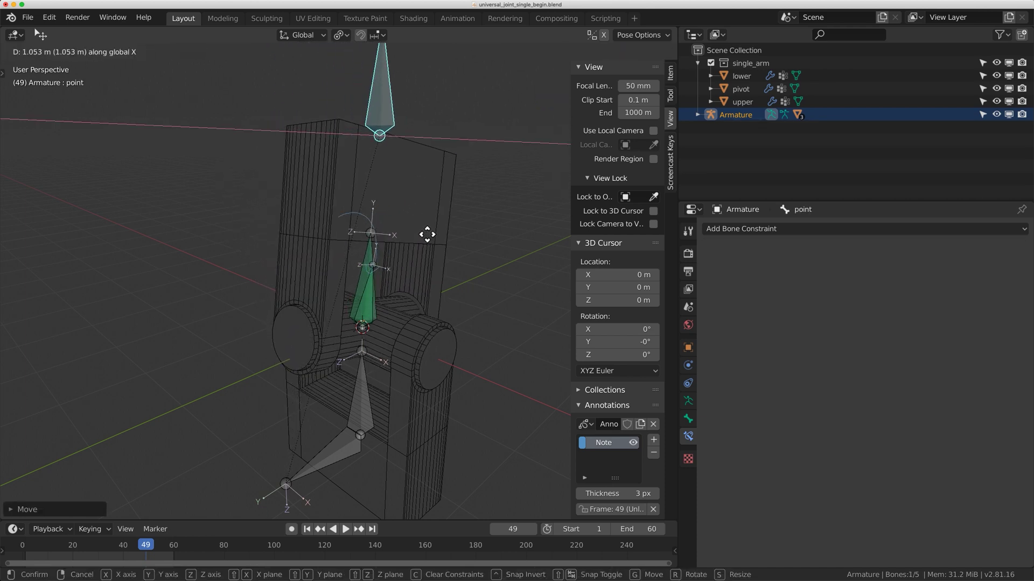
click(487, 267)
Reposition the point bone freely, then along Y and X, and orbit to view the tilted joint
key(g)
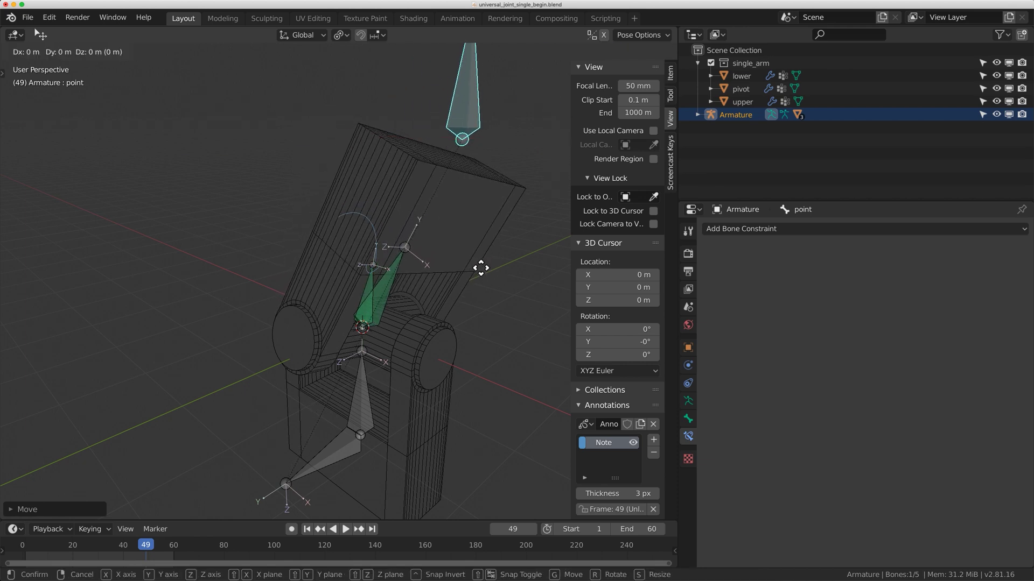
click(387, 270)
key(g)
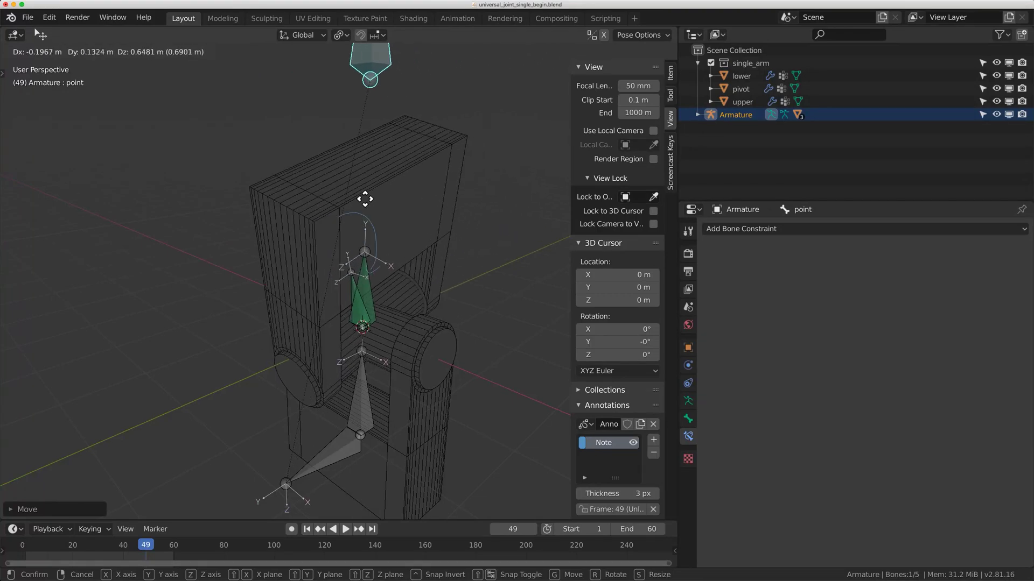
key(y)
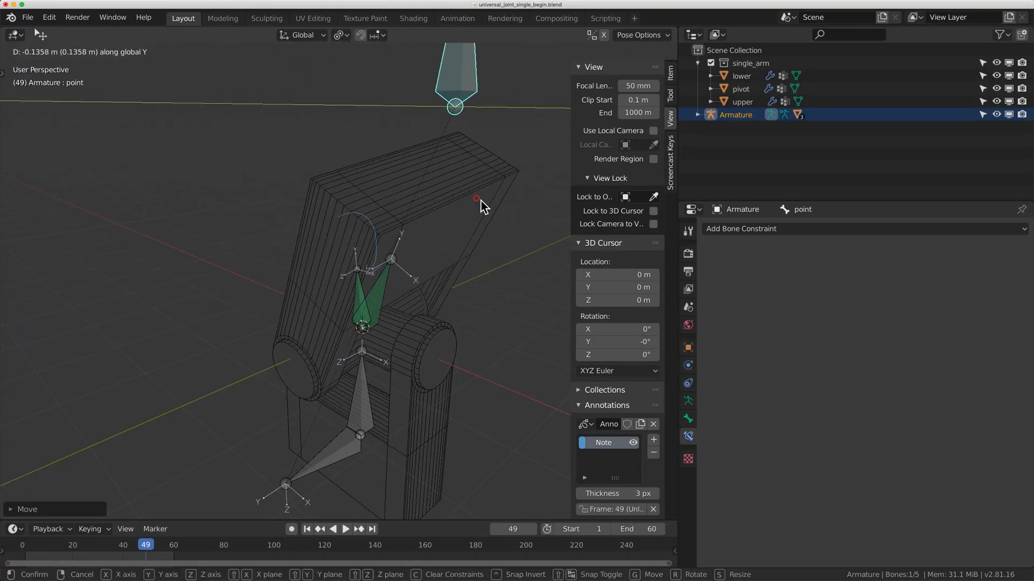
click(499, 235)
key(g)
key(x)
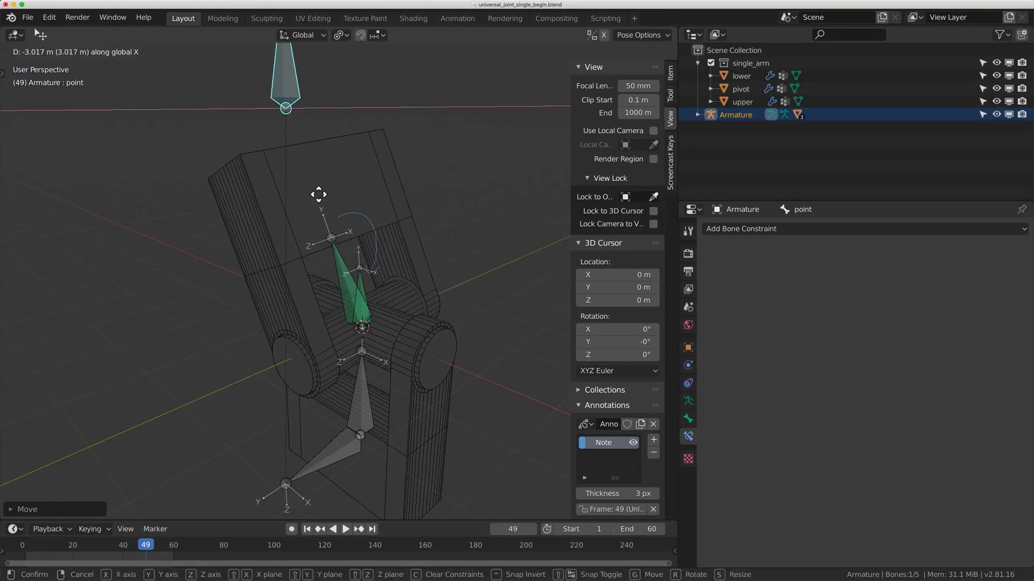
click(321, 195)
middle_drag(320, 195, 376, 273)
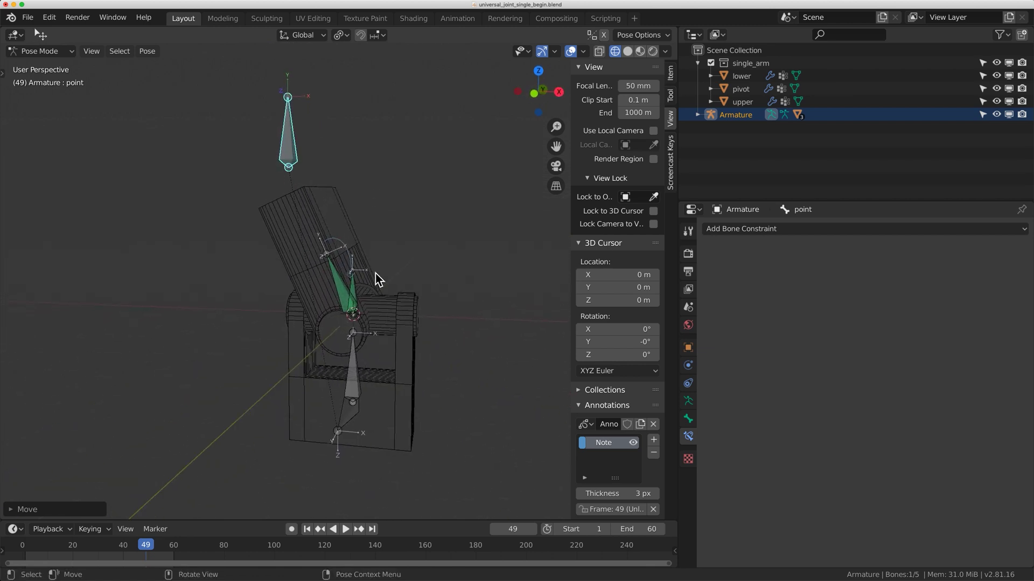
click(353, 355)
Trial-rotate the lower bone, enlarge the timeline, and key LocRotScale at frame 1
key(r)
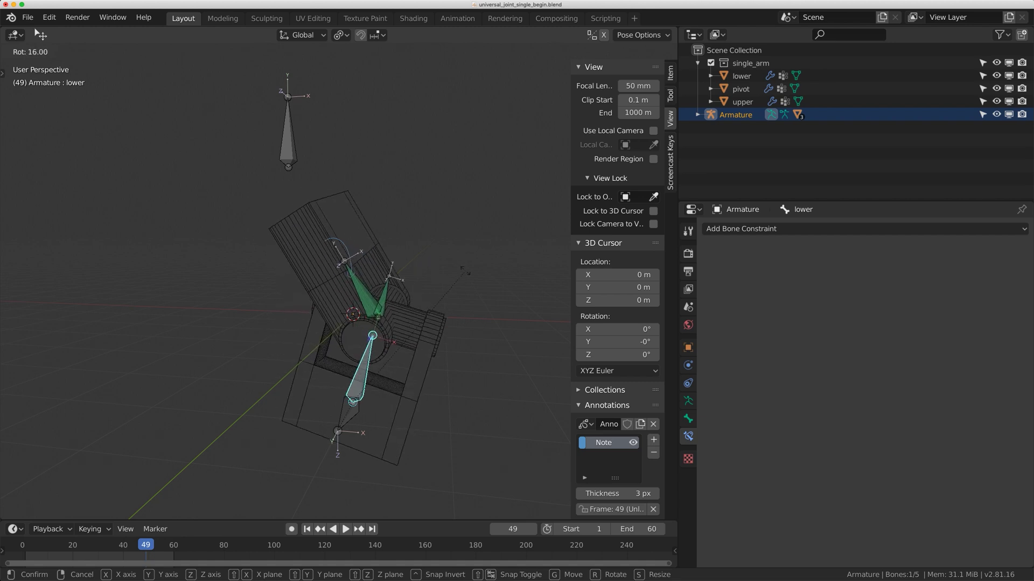
click(424, 289)
middle_drag(424, 289, 376, 323)
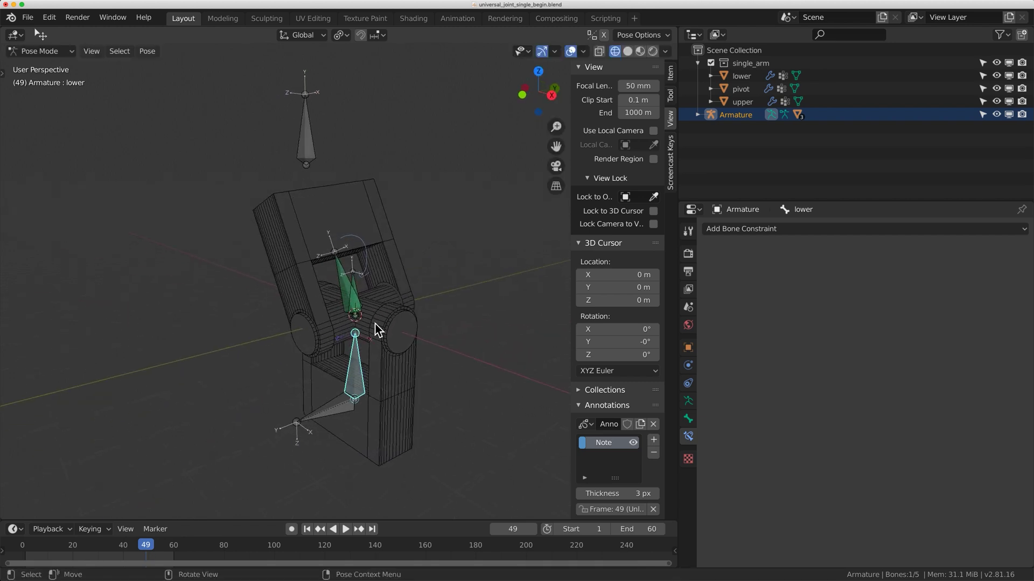
click(340, 414)
drag(215, 521, 216, 470)
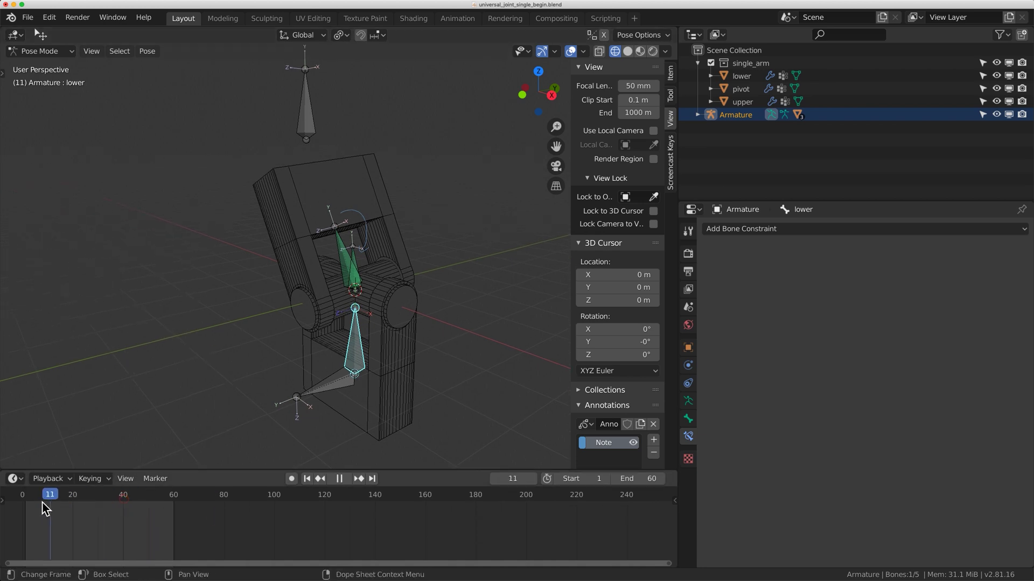
click(25, 515)
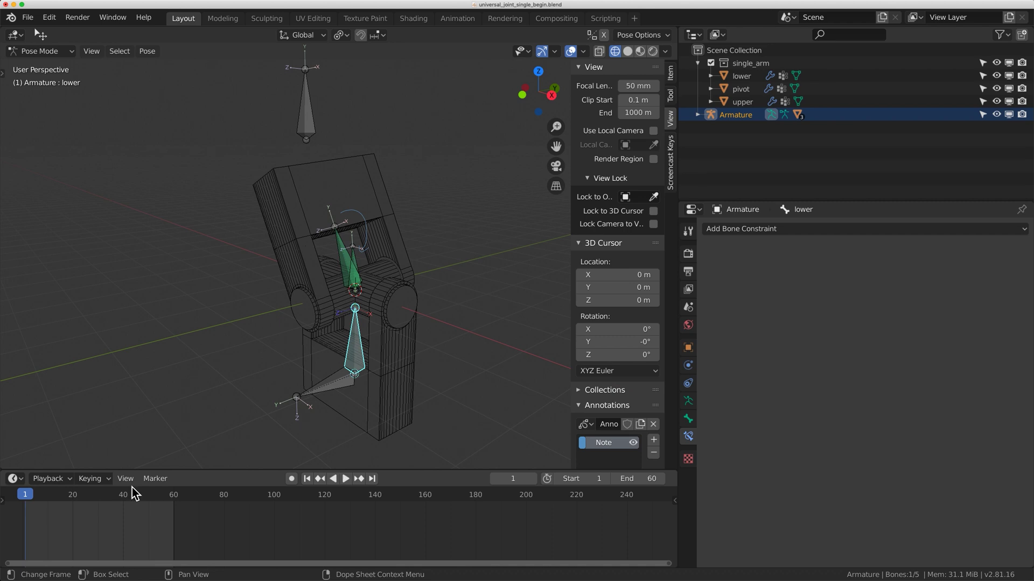
key(i)
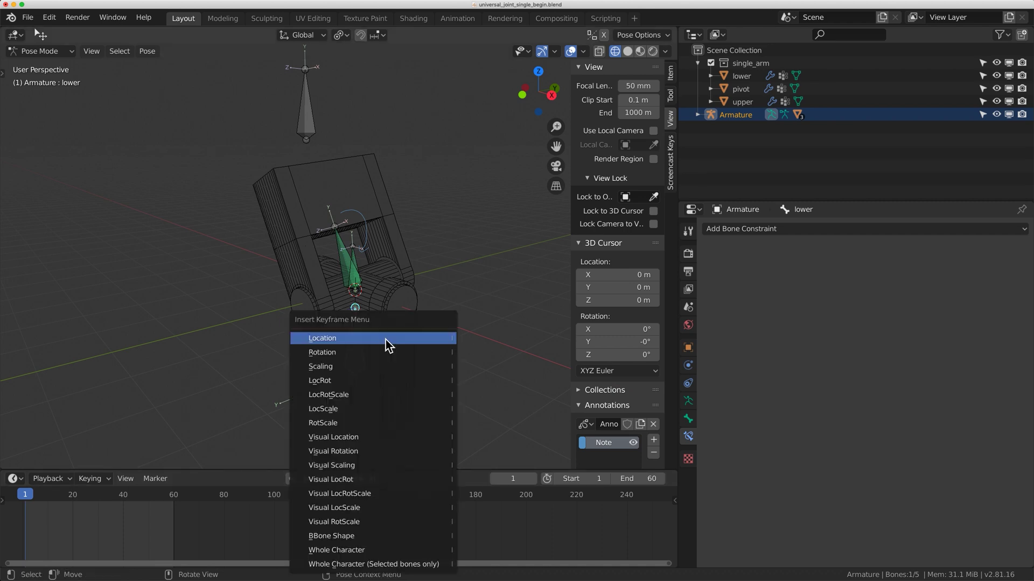
click(363, 396)
At frame 60, set the lower bone's Y rotation to 360° and insert a keyframe
key(space)
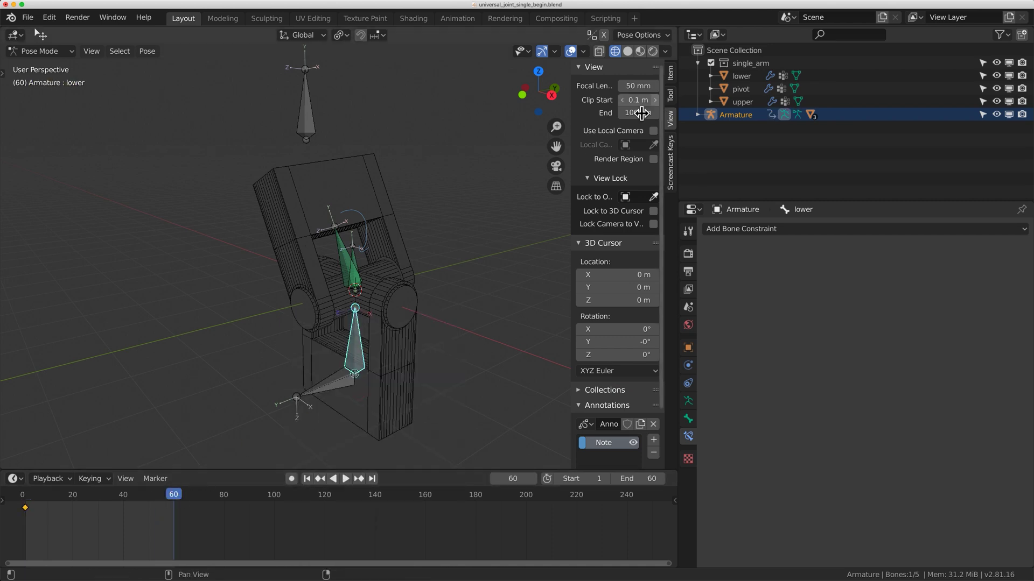
click(671, 99)
click(671, 75)
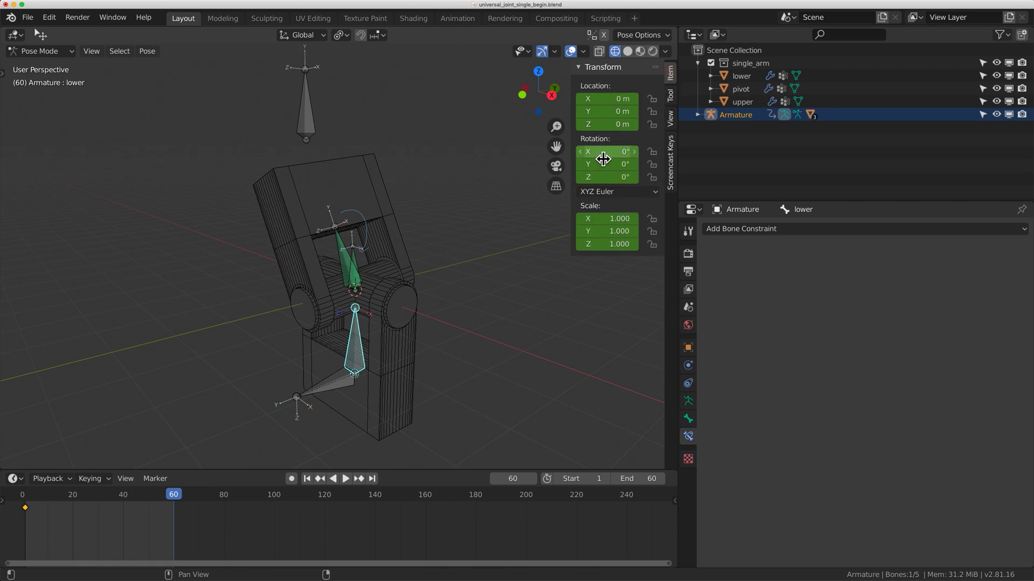
drag(603, 159, 618, 181)
key(Escape)
key(Escape)
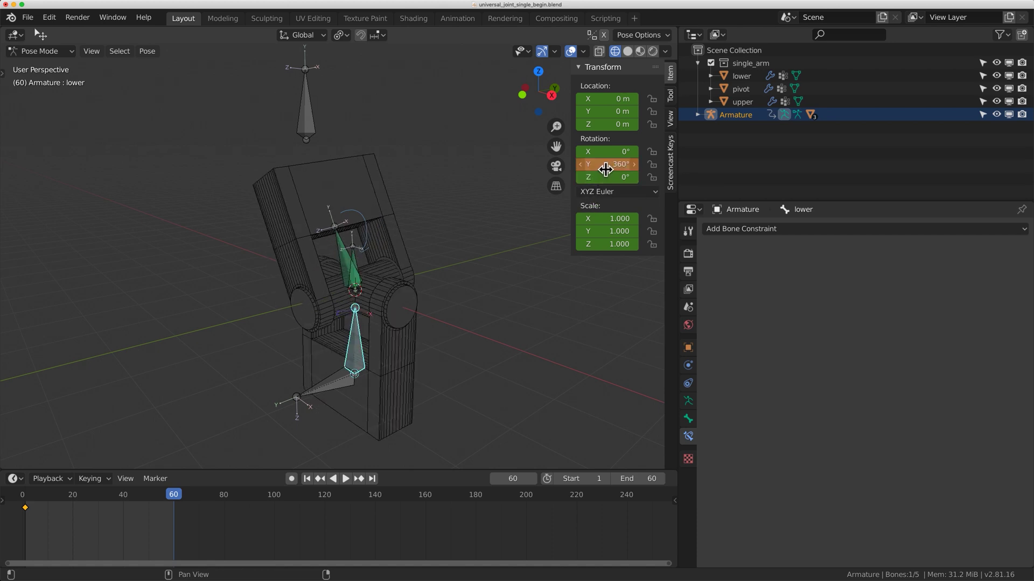
key(i)
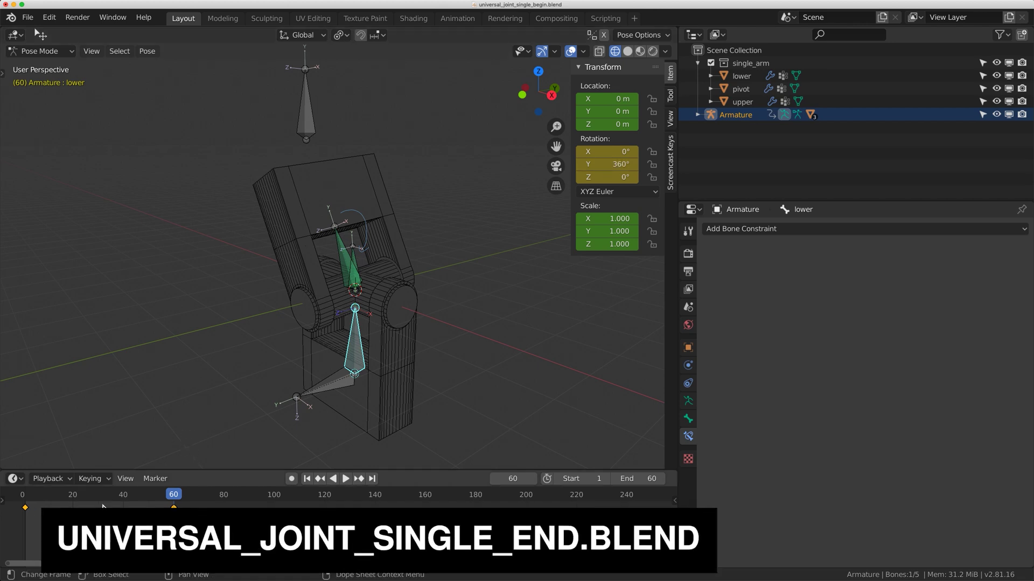
drag(139, 504, 23, 507)
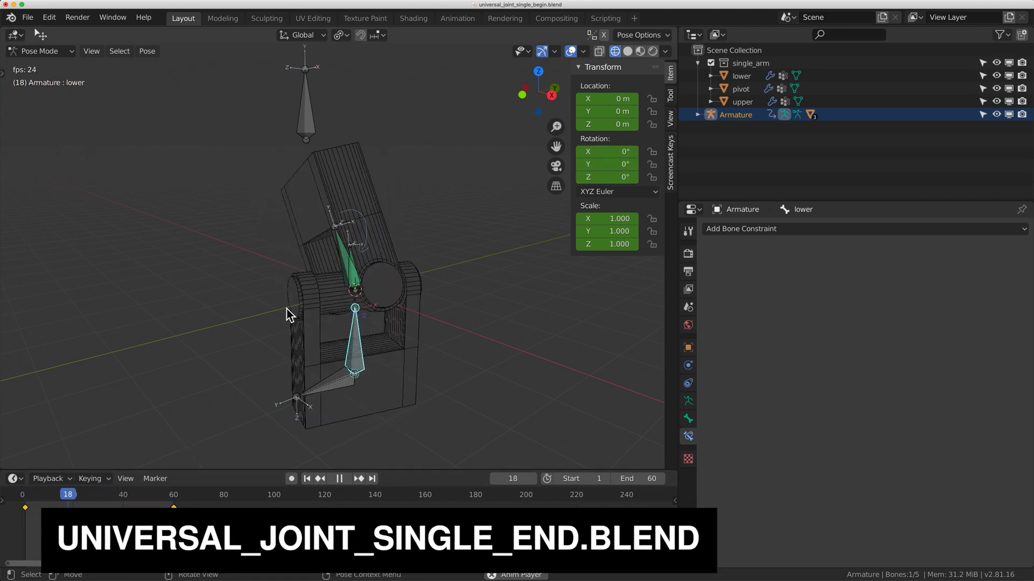
Stop playback, inspect the pivot's constraint, and move the root bone near the origin
key(space)
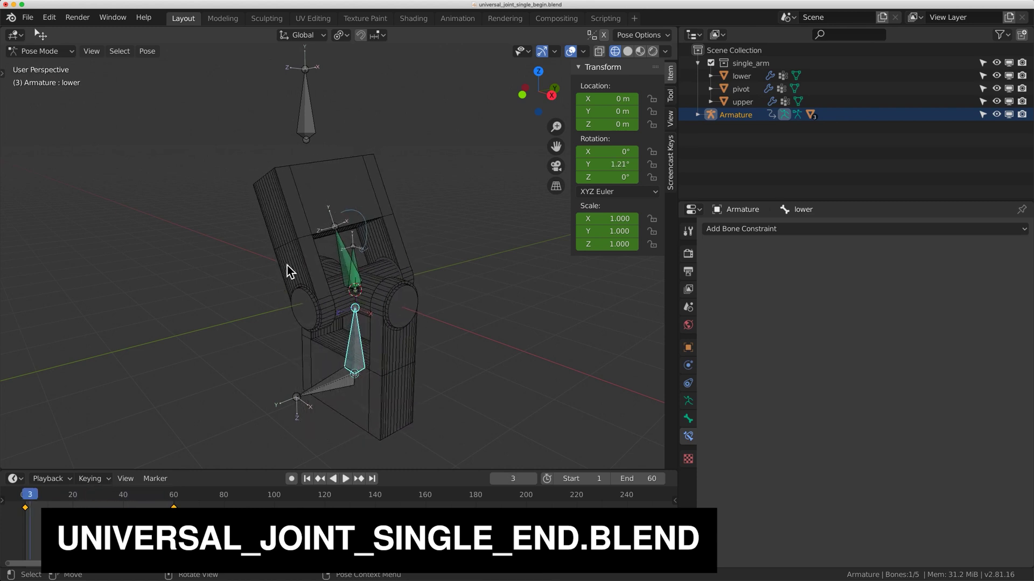
click(337, 263)
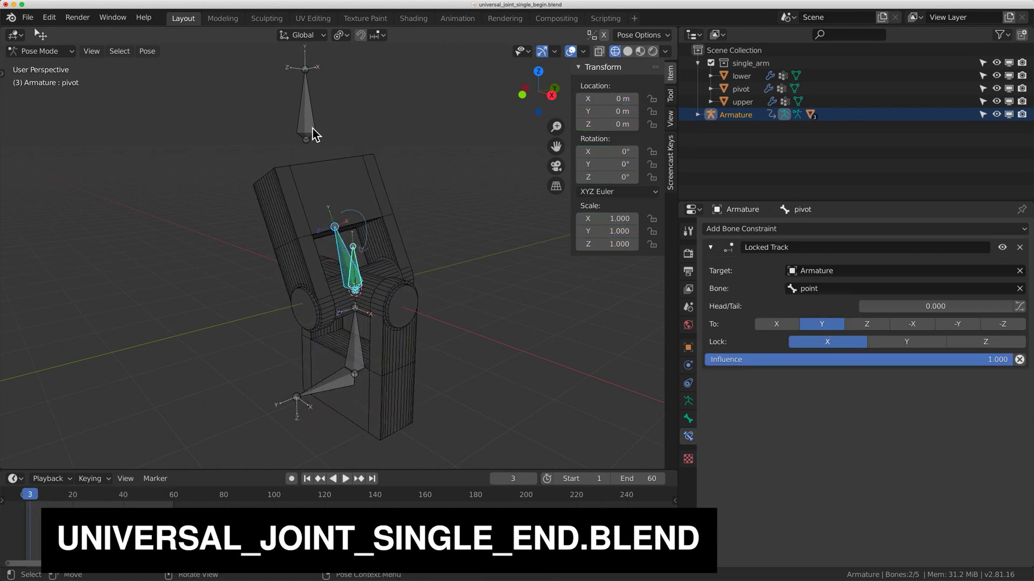
scroll(332, 387, down, 2)
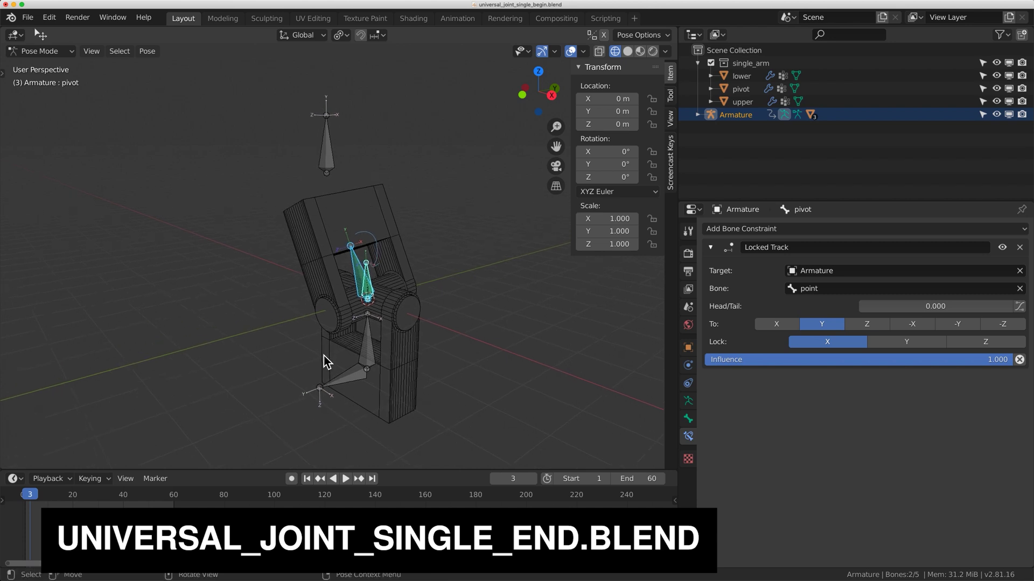
click(348, 378)
key(g)
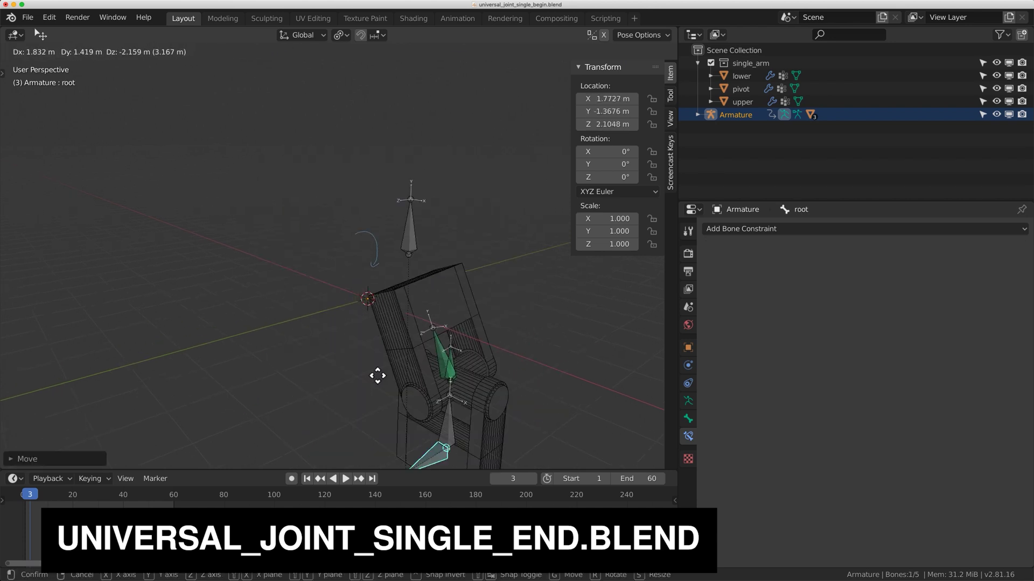
click(254, 317)
From a near-front view, move the point bone to two new positions
click(671, 98)
click(670, 117)
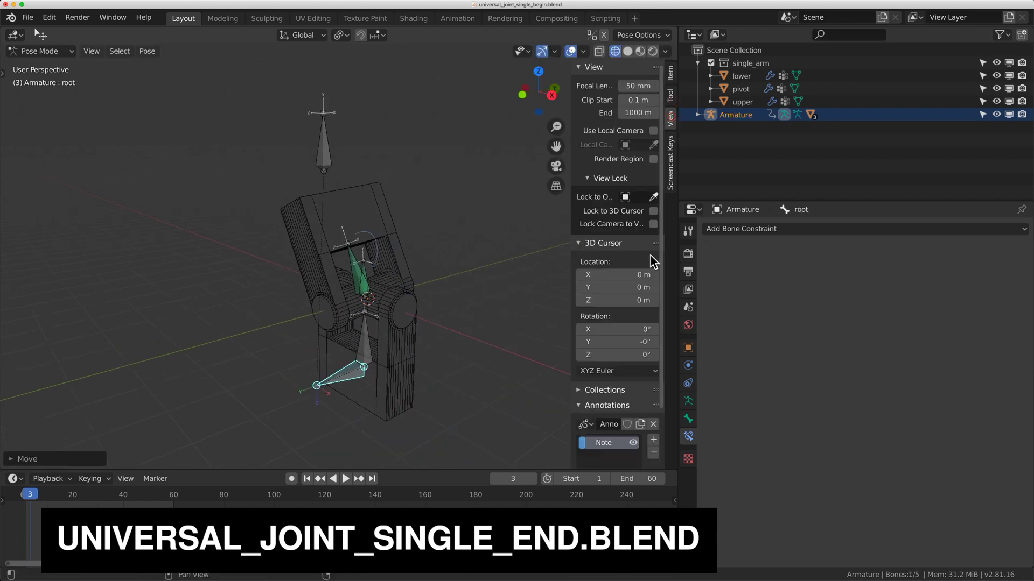
middle_drag(409, 323, 422, 296)
click(323, 179)
key(g)
click(400, 182)
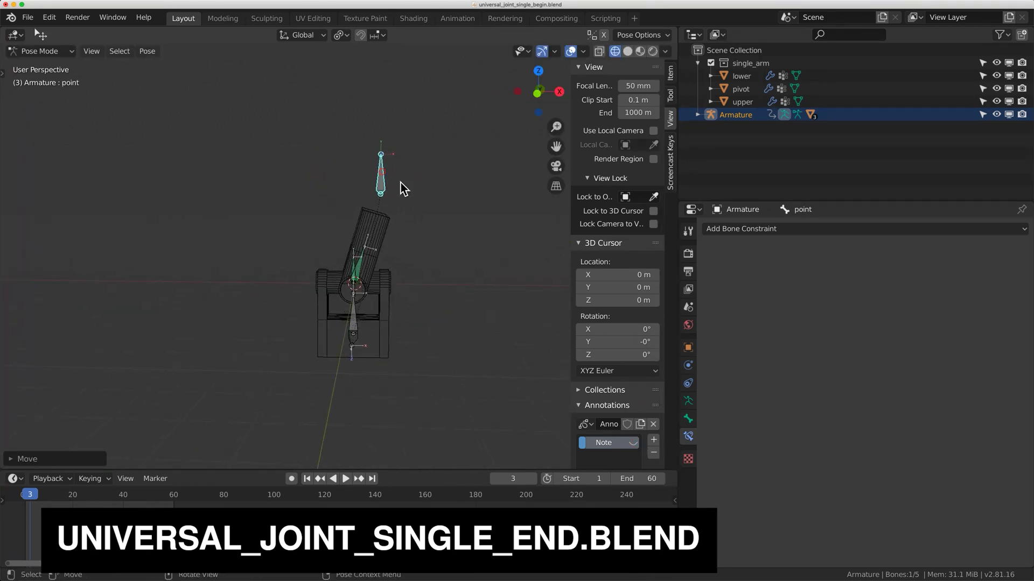
middle_drag(401, 183, 302, 185)
key(g)
click(233, 196)
Keep repositioning the point bone above the joint, orbiting to watch the pivot track it
middle_drag(234, 195, 443, 195)
key(g)
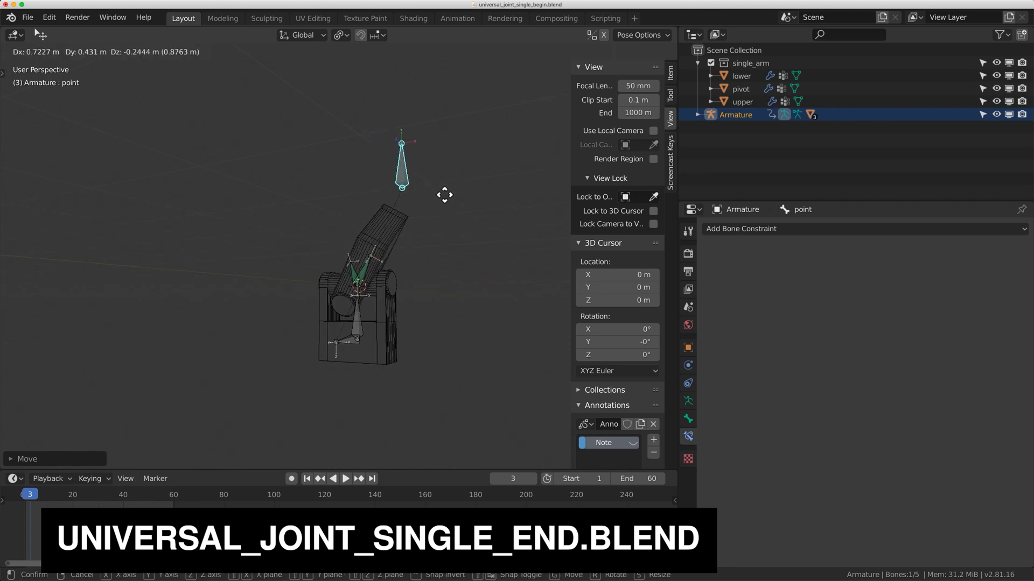
click(369, 210)
middle_drag(369, 210, 387, 184)
key(g)
click(454, 203)
middle_drag(454, 203, 353, 173)
key(g)
click(452, 200)
middle_drag(453, 200, 337, 194)
Place the point bone in its final position and nudge the lower bone
key(g)
click(417, 181)
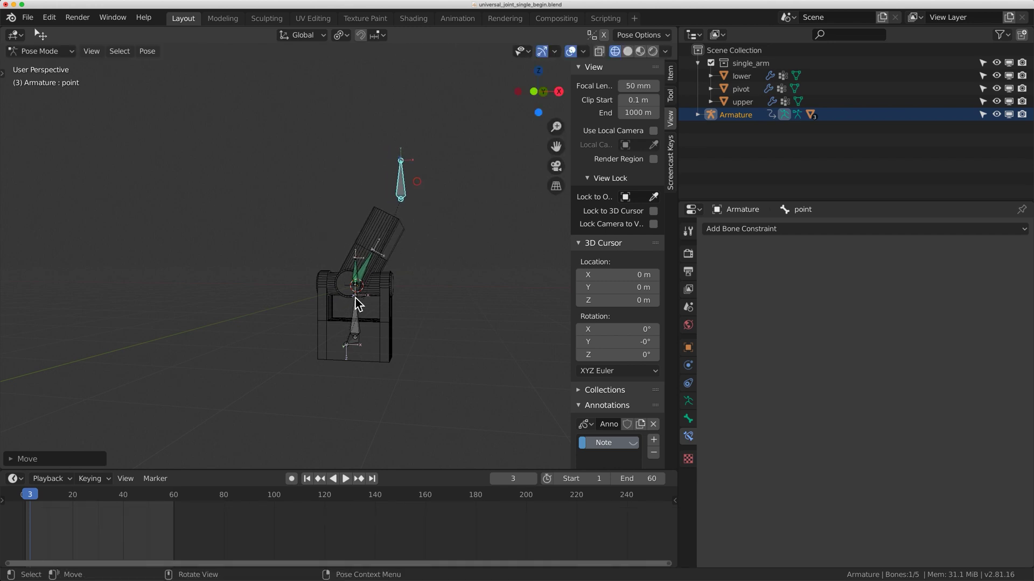
click(362, 328)
key(g)
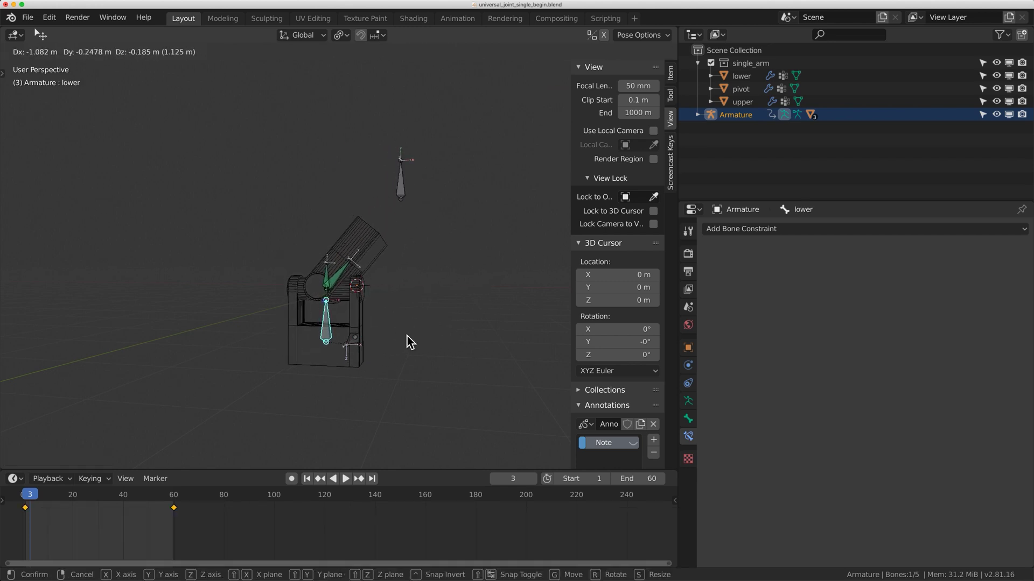
click(407, 336)
Play the spin, switch to Solid shading, and replay it from a new angle
key(space)
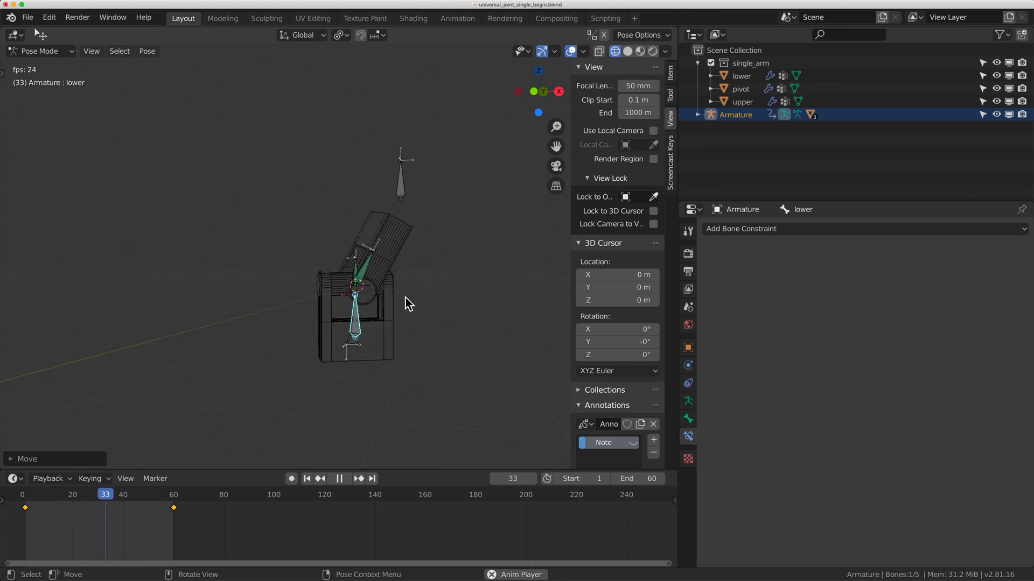
key(space)
click(628, 51)
mouse_move(479, 195)
middle_down()
mouse_move(419, 284)
mouse_move(452, 279)
middle_up()
key(space)
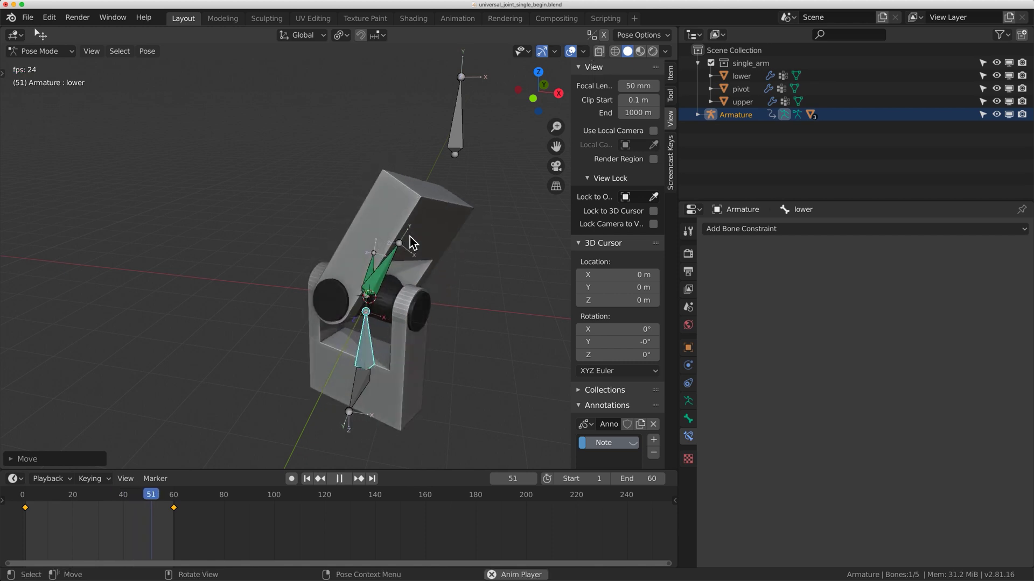
key(space)
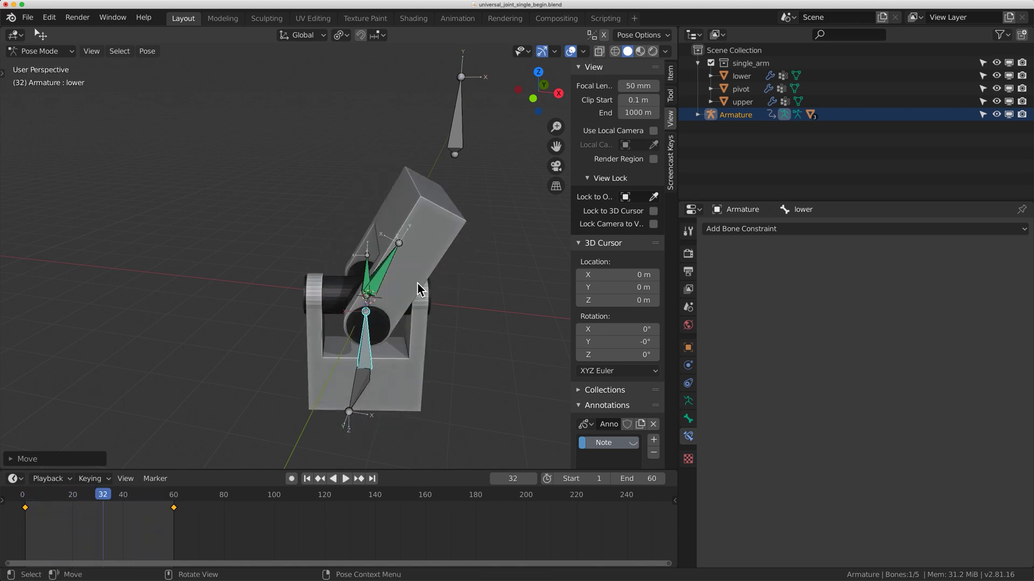
Zoom in on the joint from the opposite side and replay the animation
middle_drag(417, 283, 466, 315)
scroll(331, 234, up, 4)
scroll(331, 235, up, 3)
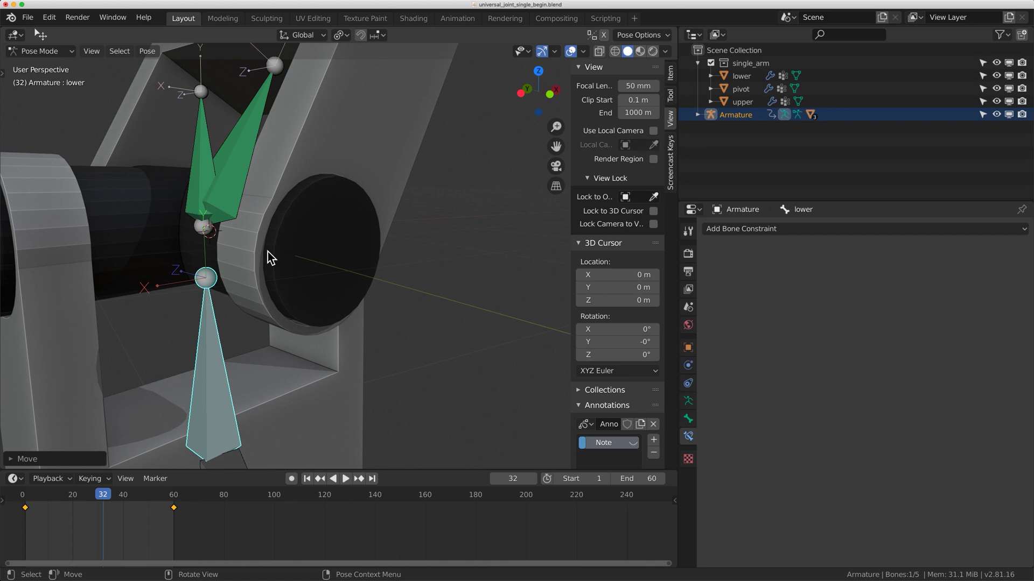
middle_drag(360, 194, 403, 173)
scroll(396, 174, down, 5)
key(space)
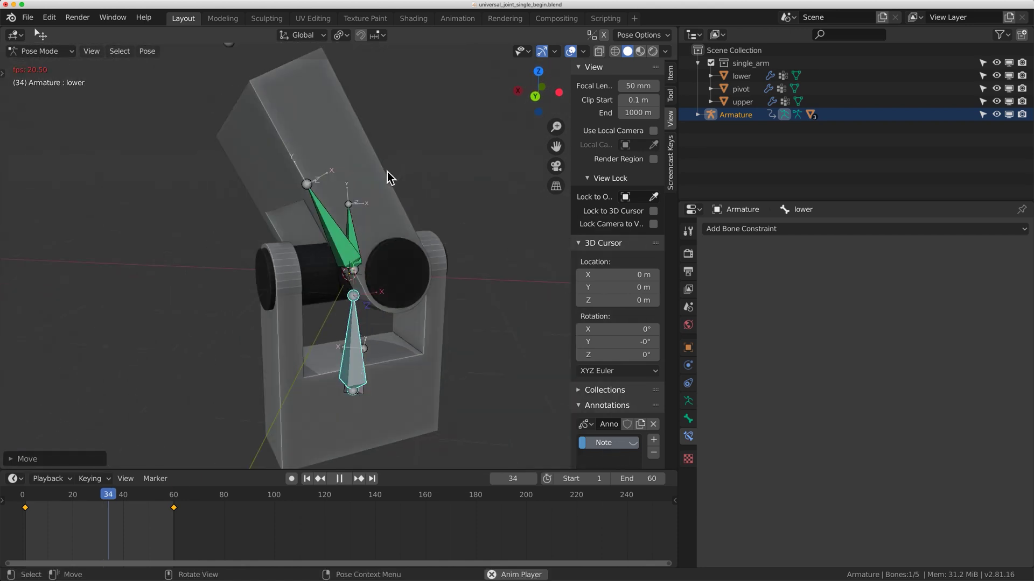
key(space)
Select the point bone and move it to a new spot above the joint
click(366, 391)
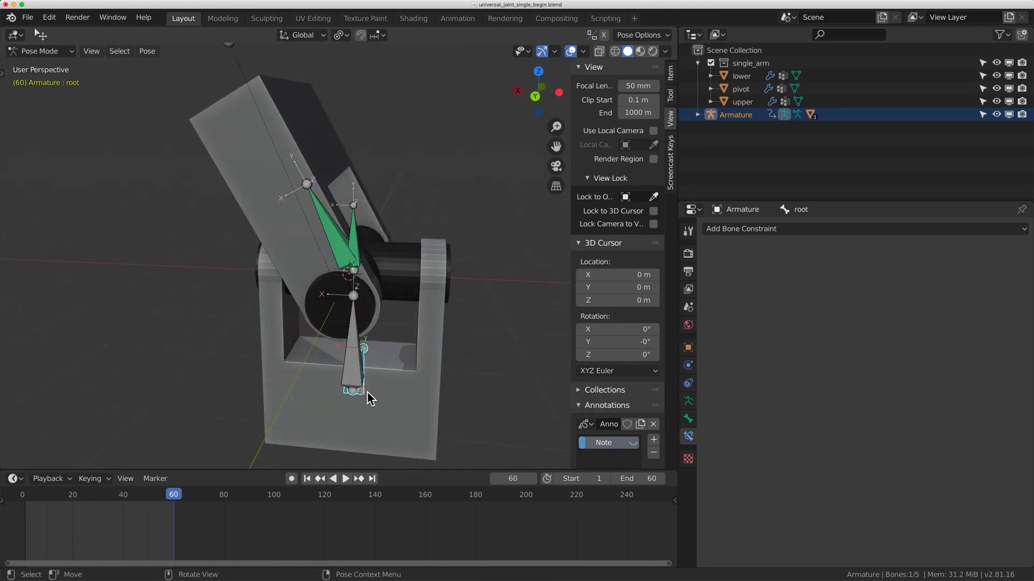
scroll(388, 307, down, 5)
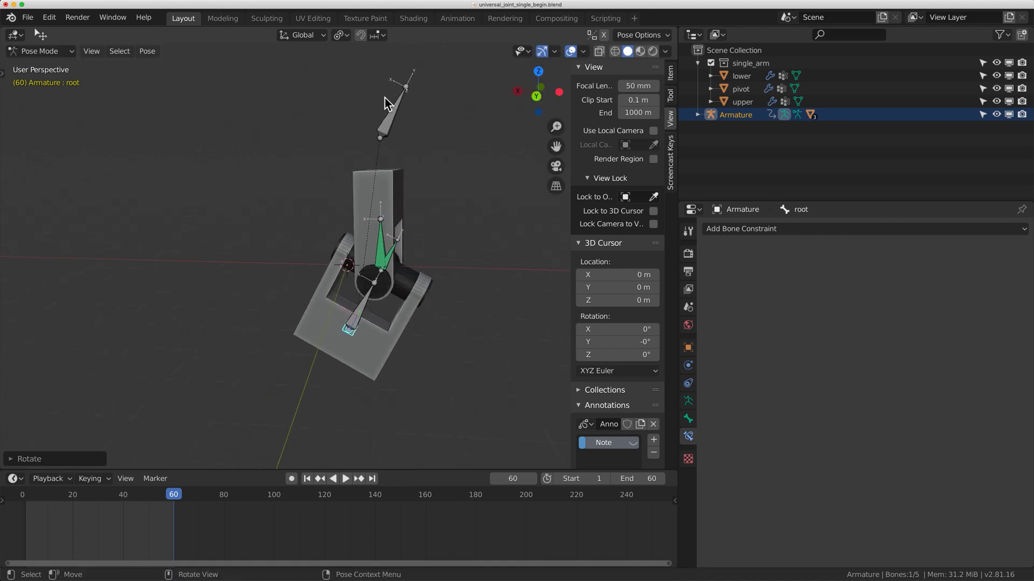
click(372, 110)
key(g)
click(410, 146)
middle_drag(426, 156, 476, 180)
Play the animation, trial-move the point bone, then clear its location with Alt+G
key(space)
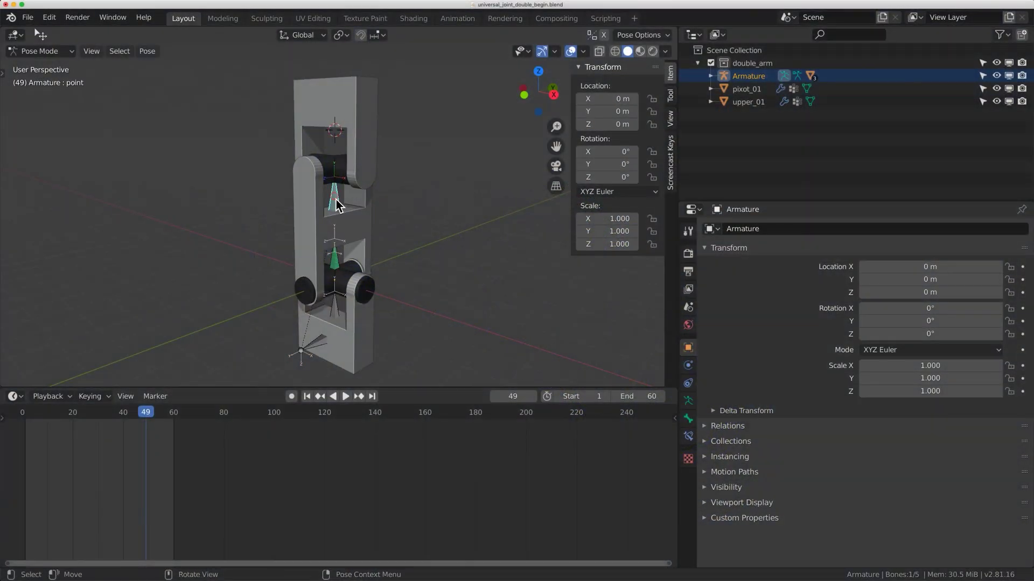
key(g)
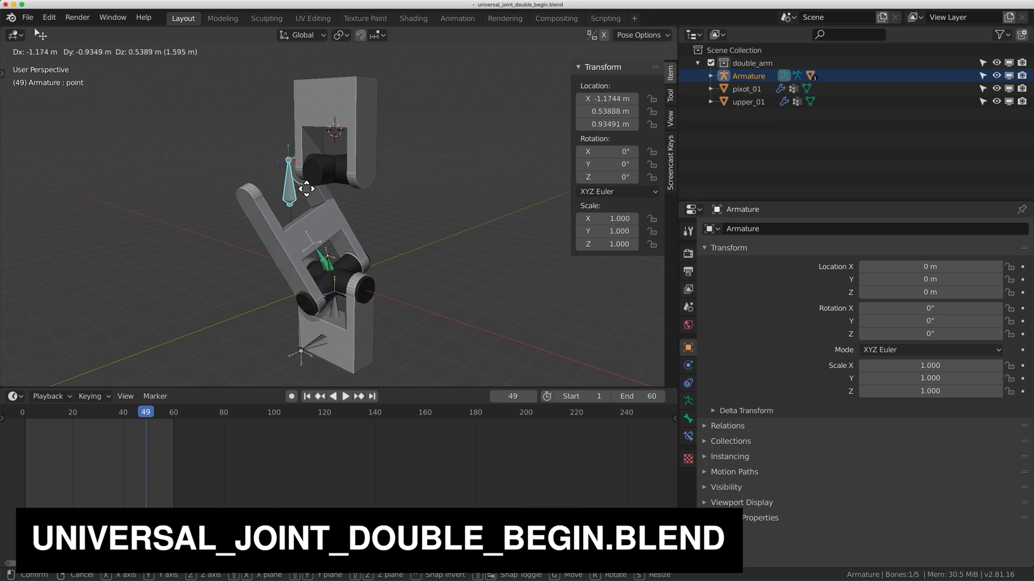
click(358, 238)
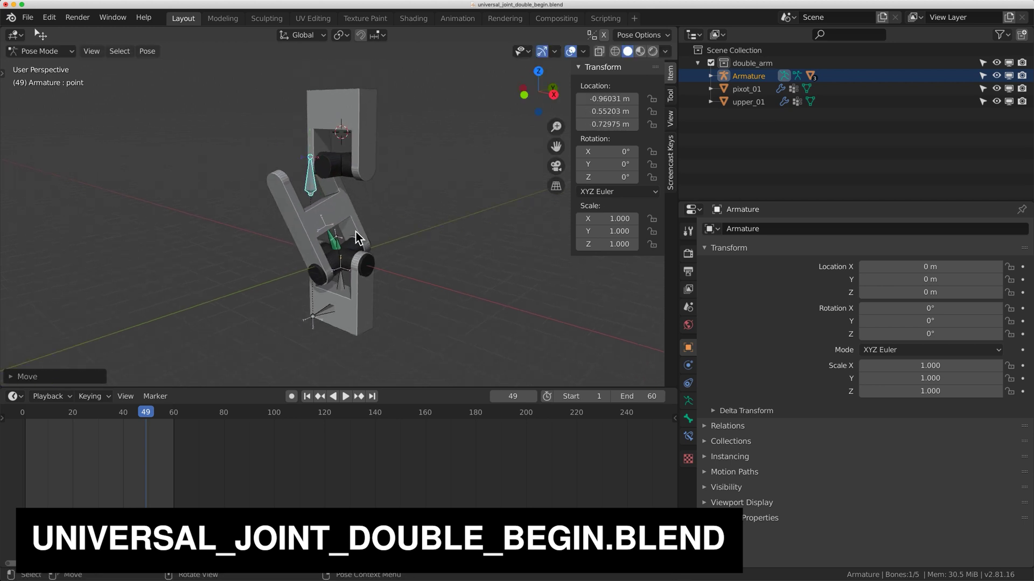
middle_drag(359, 238, 354, 266)
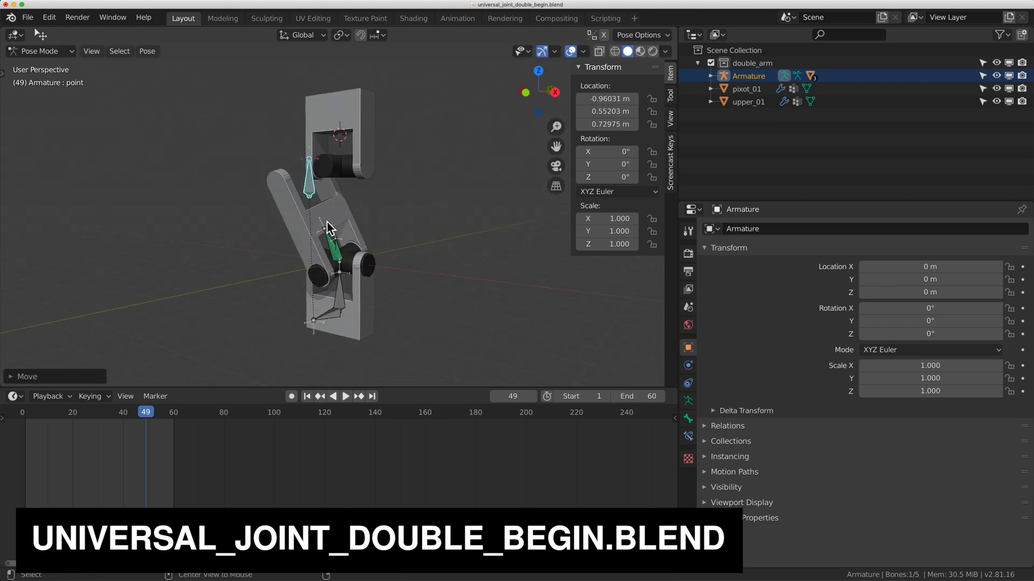
key(alt+g)
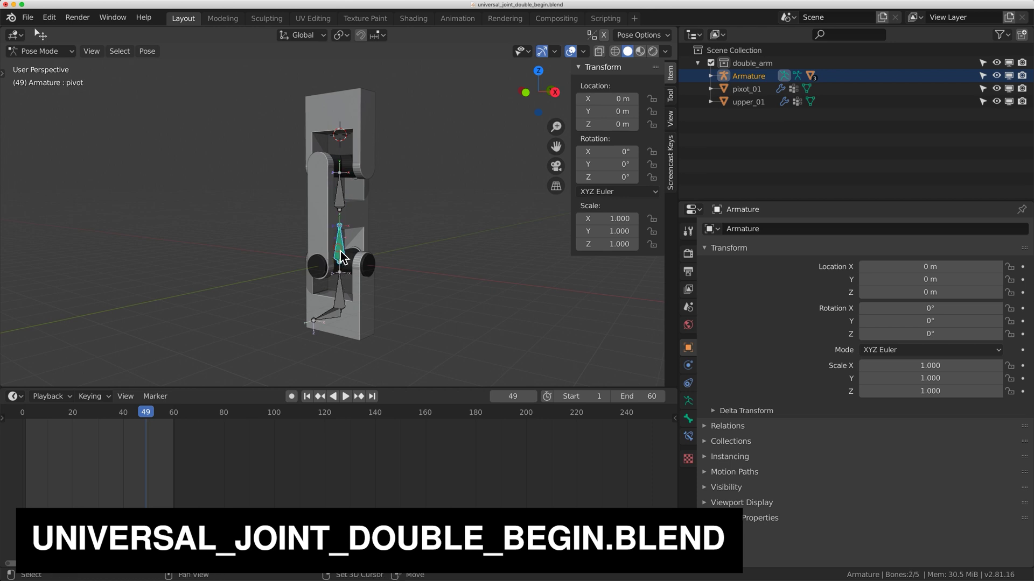
Switch to Wireframe shading and snap the 3D cursor to pixot_01 in Object Mode
click(614, 51)
scroll(450, 192, up, 3)
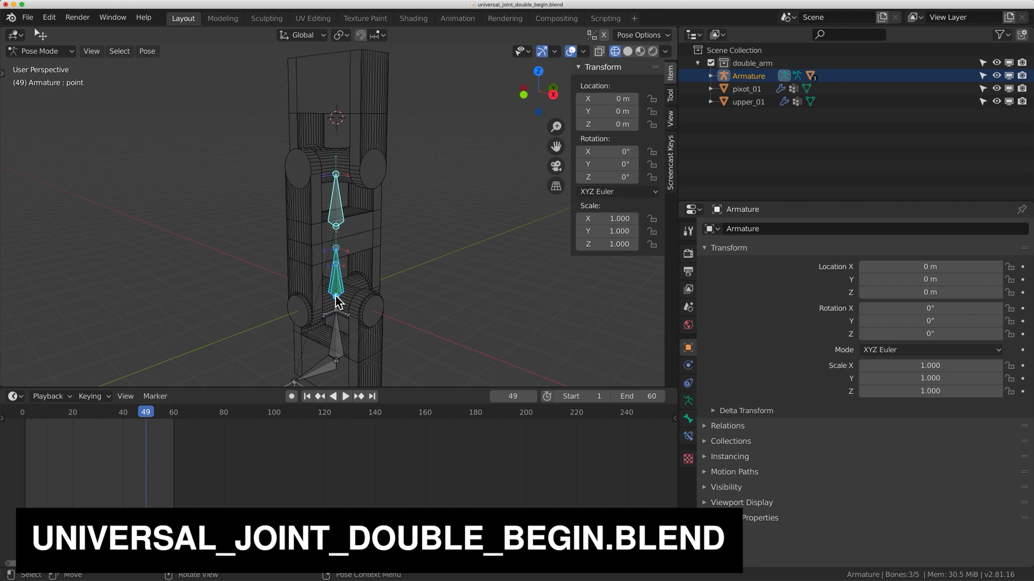
key(alt+a)
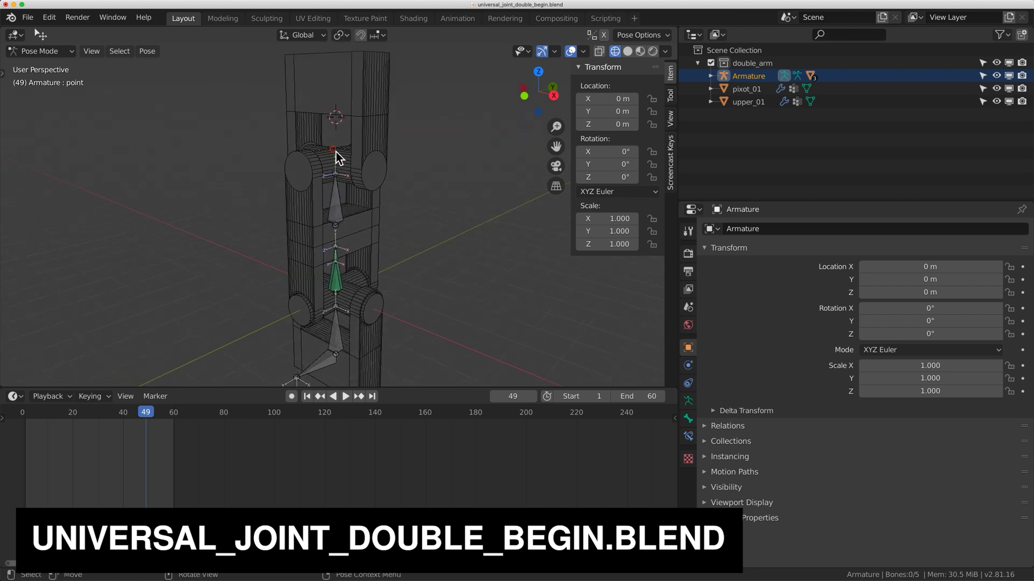
key(ctrl+Tab)
click(335, 160)
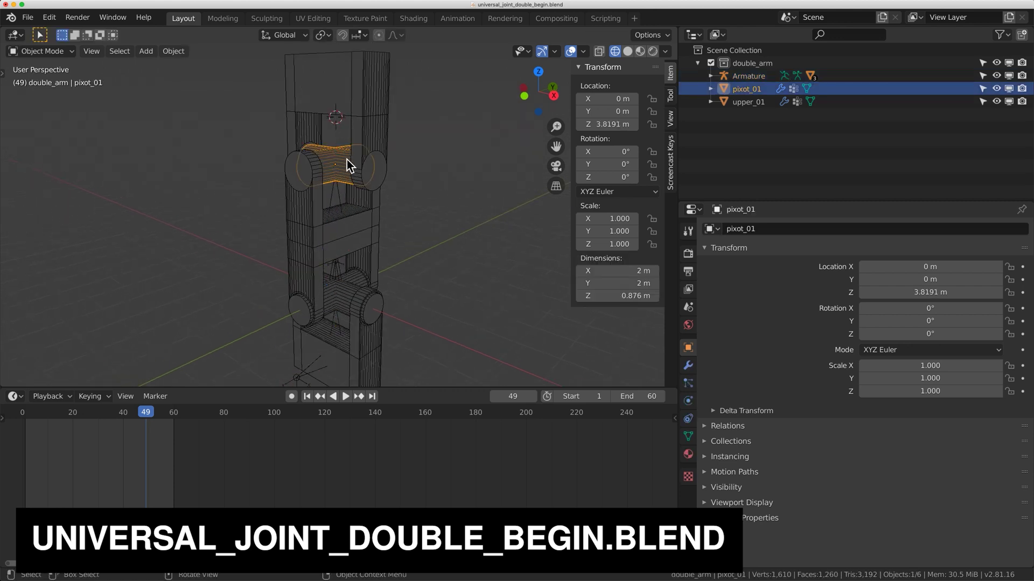
key(shift+s)
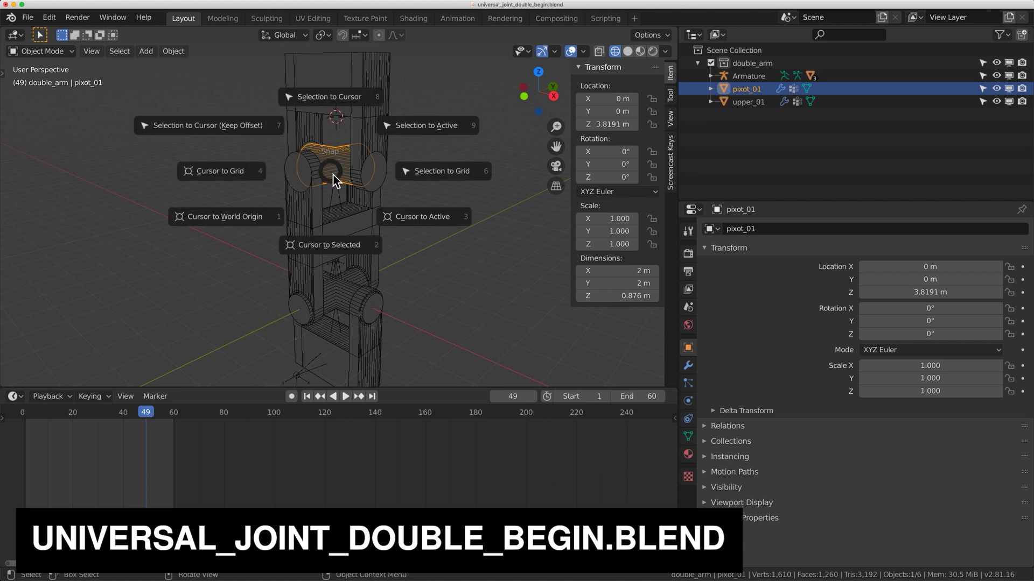
click(322, 249)
Reselect the armature, enter Pose Mode, and select the middle and upper bones
click(339, 271)
key(ctrl+Tab)
click(340, 267)
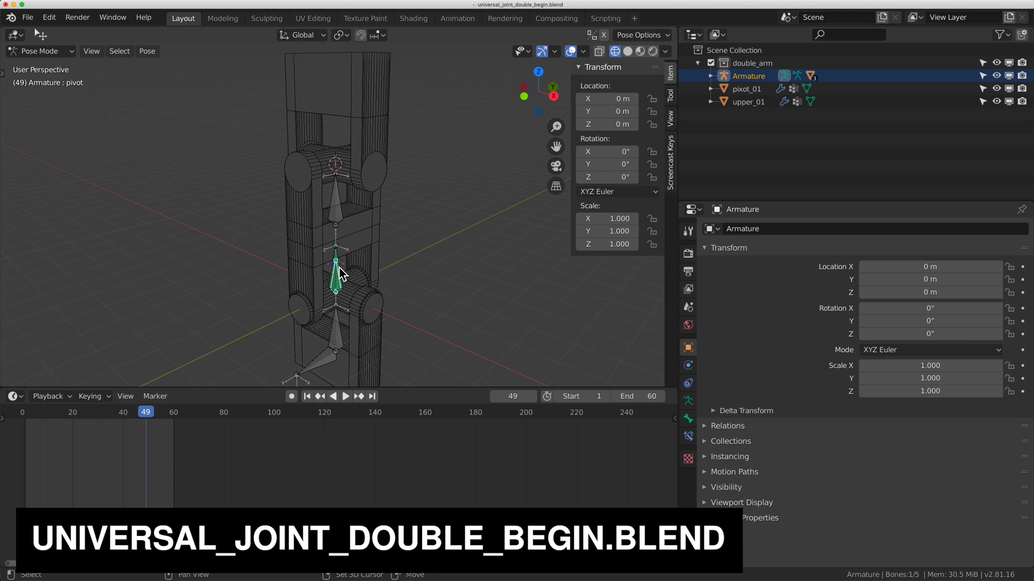
shift+click(353, 209)
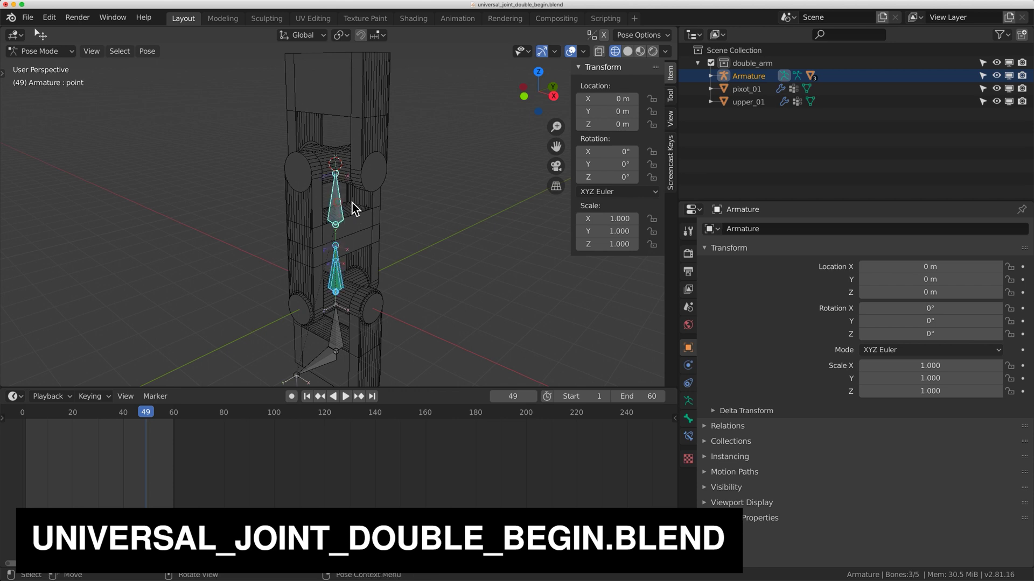
Duplicate the joint's bones, snap them to the 3D cursor keeping offset, and raise them 1.385 m in Z
key(Tab)
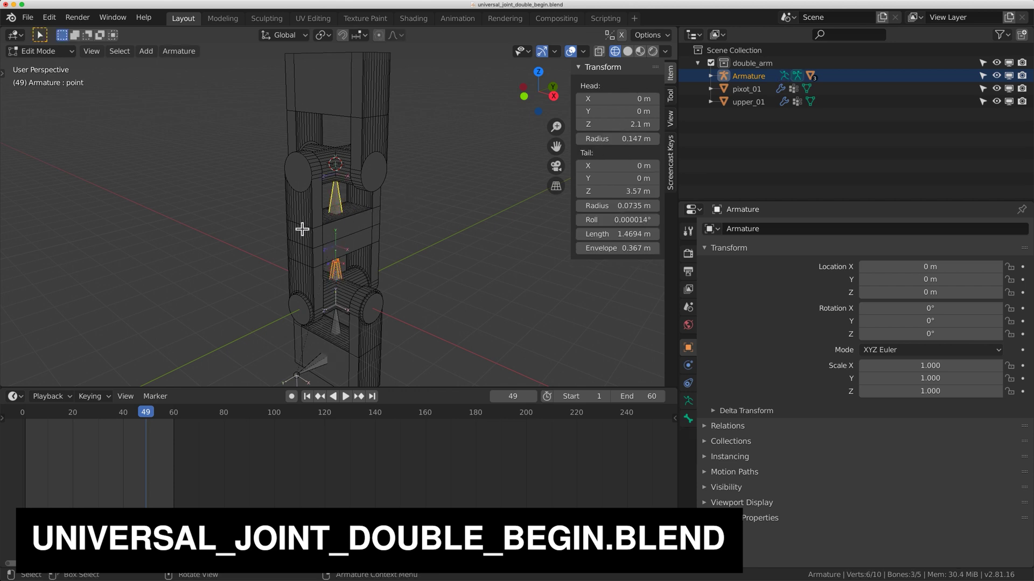
key(shift+d)
click(423, 180)
key(shift+s)
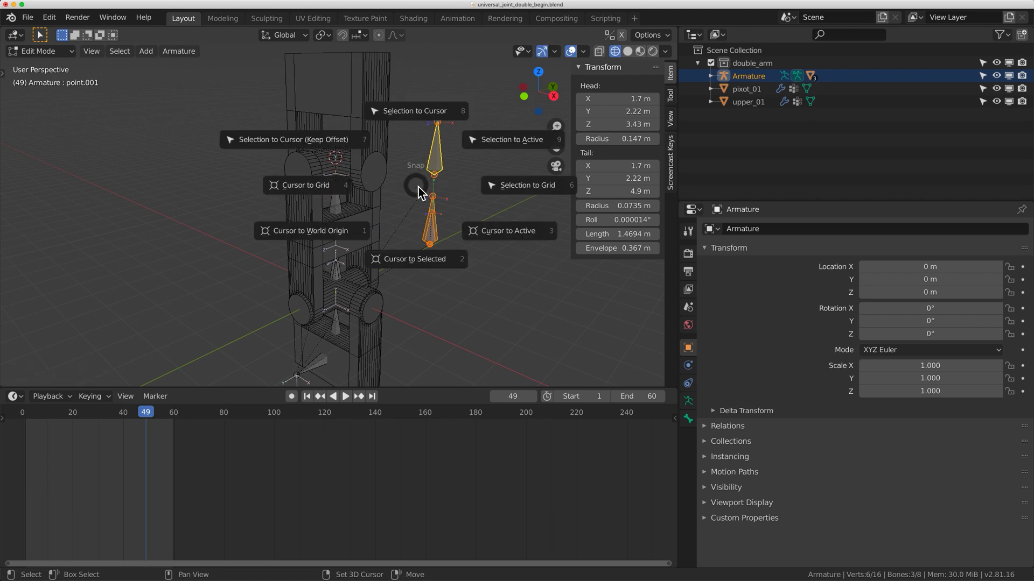
click(317, 145)
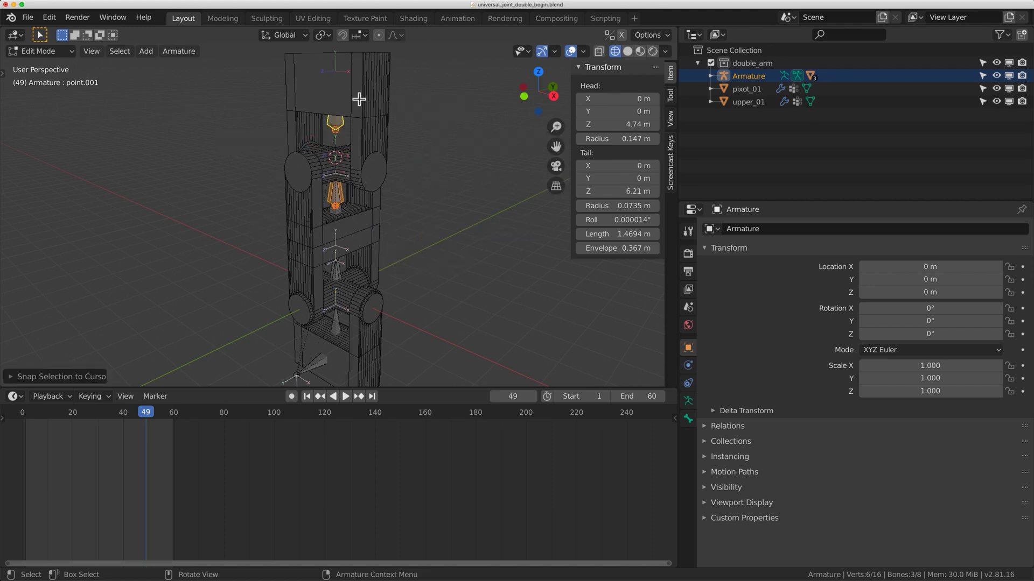
middle_drag(359, 99, 363, 199)
key(g)
key(z)
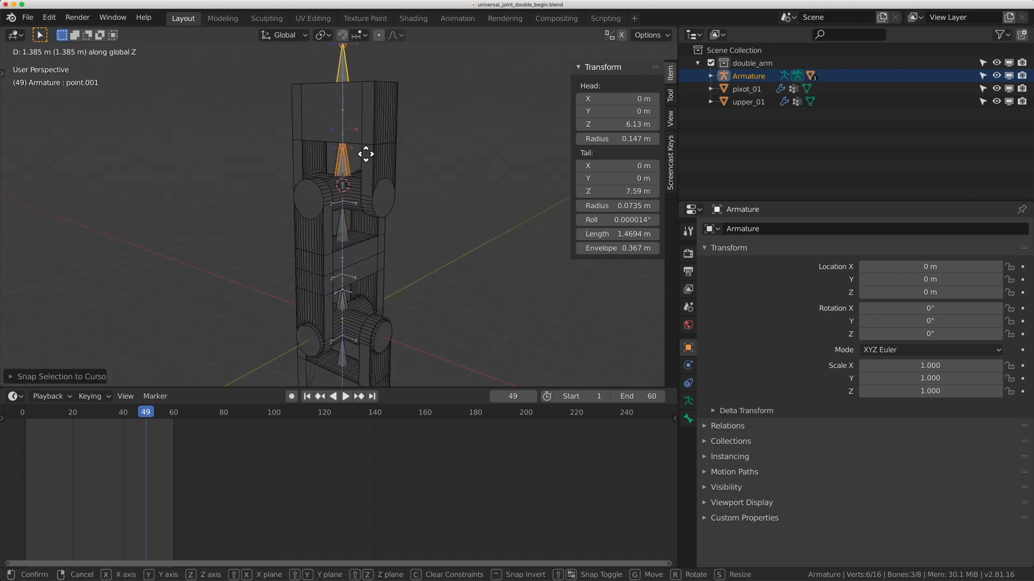
click(365, 155)
Snap pivot.001 onto the 3D cursor, raise the top bone along Z, and test it in Pose Mode
click(364, 160)
shift+middle_drag(356, 162, 361, 189)
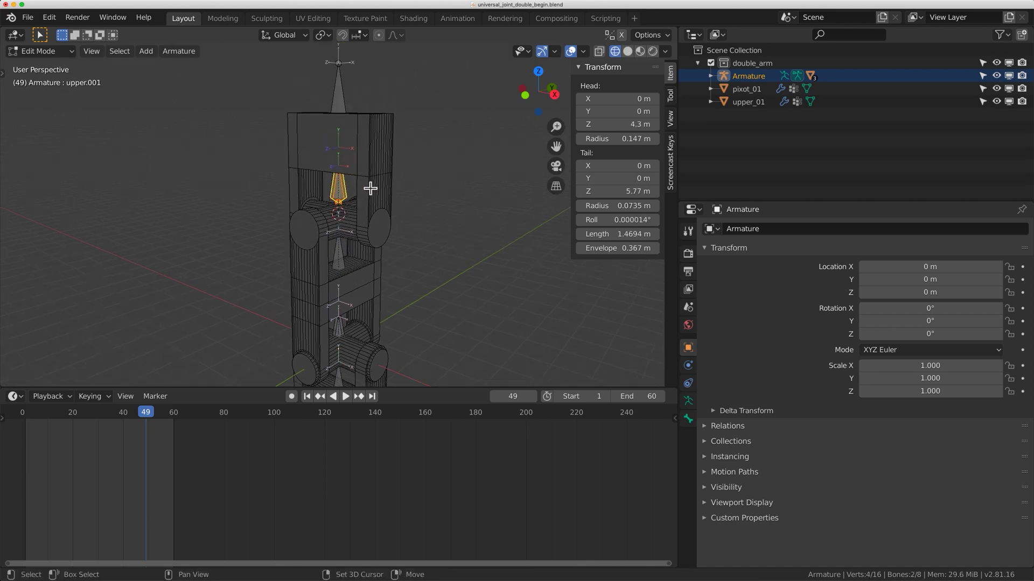
key(shift+s)
click(365, 122)
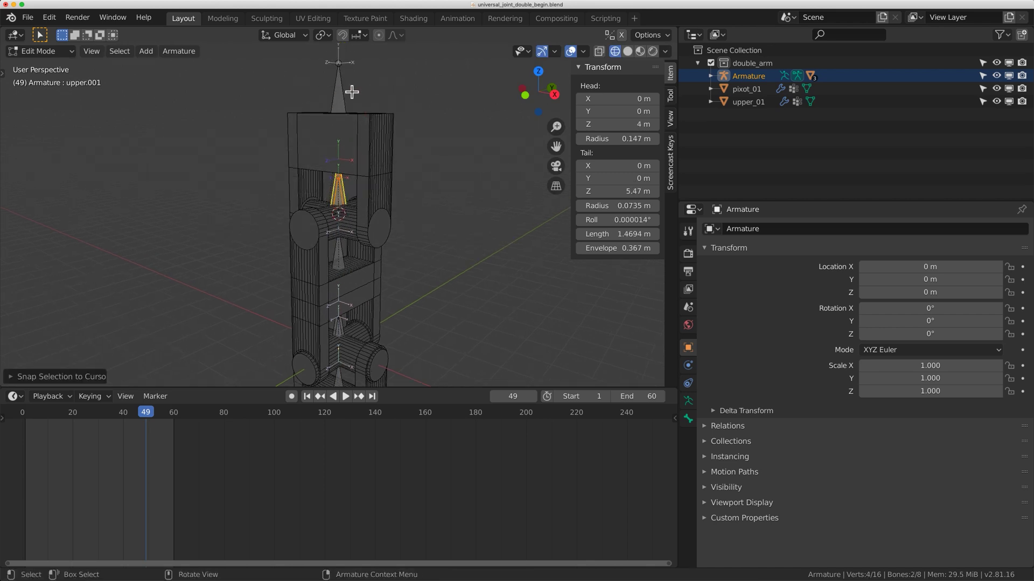
key(g)
key(z)
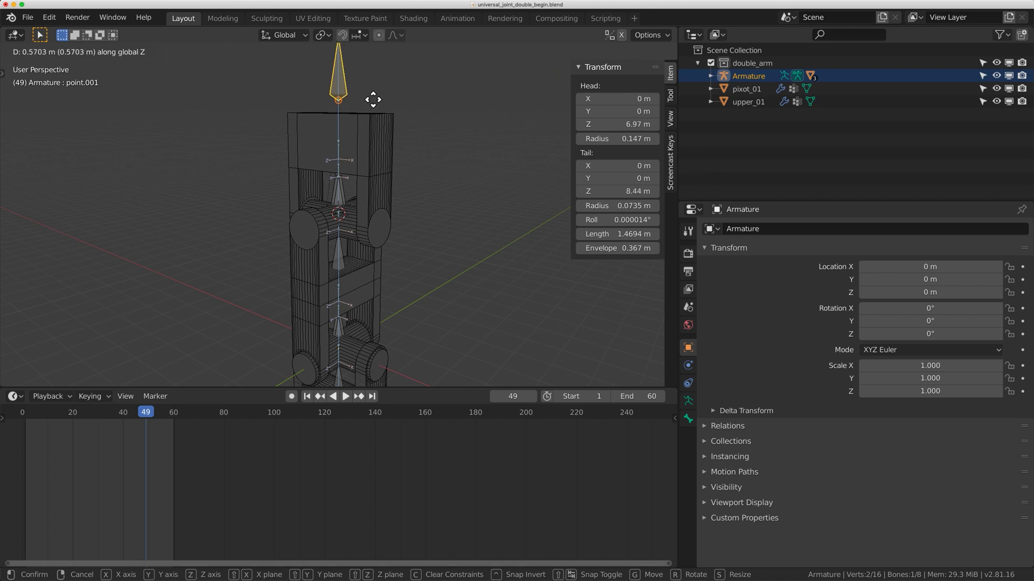
click(373, 99)
key(ctrl+Tab)
middle_drag(372, 139, 350, 120)
Cancel the test move and parent the pixot_01 mesh to the pivot.001 bone
key(g)
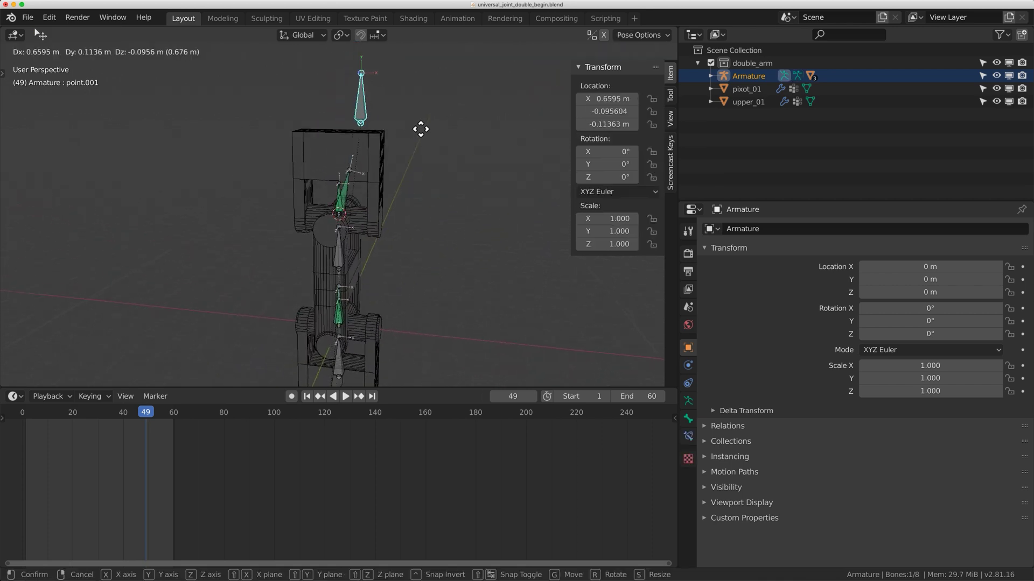
right_click(413, 143)
middle_drag(413, 144, 354, 200)
scroll(336, 192, up, 3)
scroll(351, 203, up, 2)
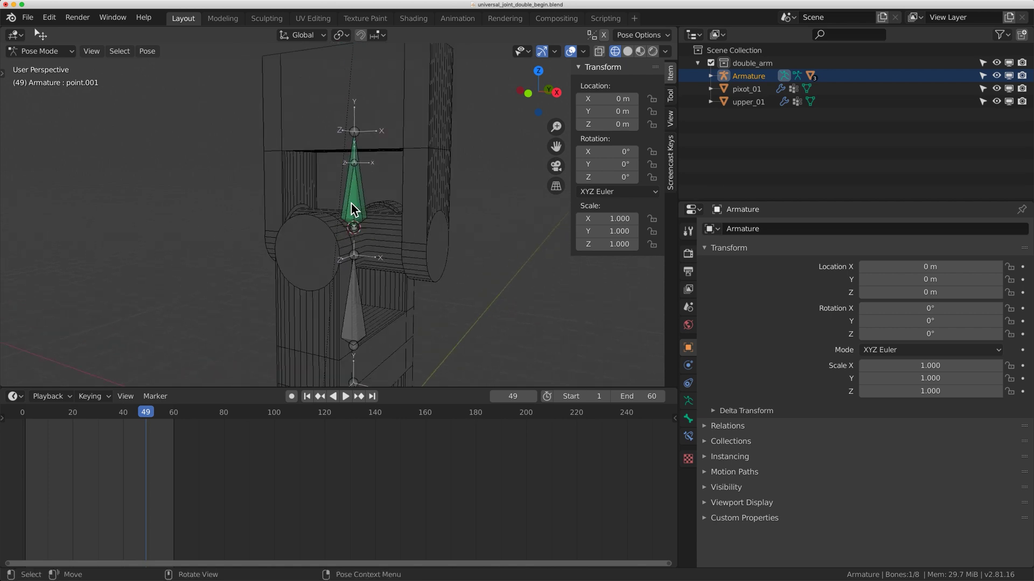
key(ctrl+Tab)
click(339, 208)
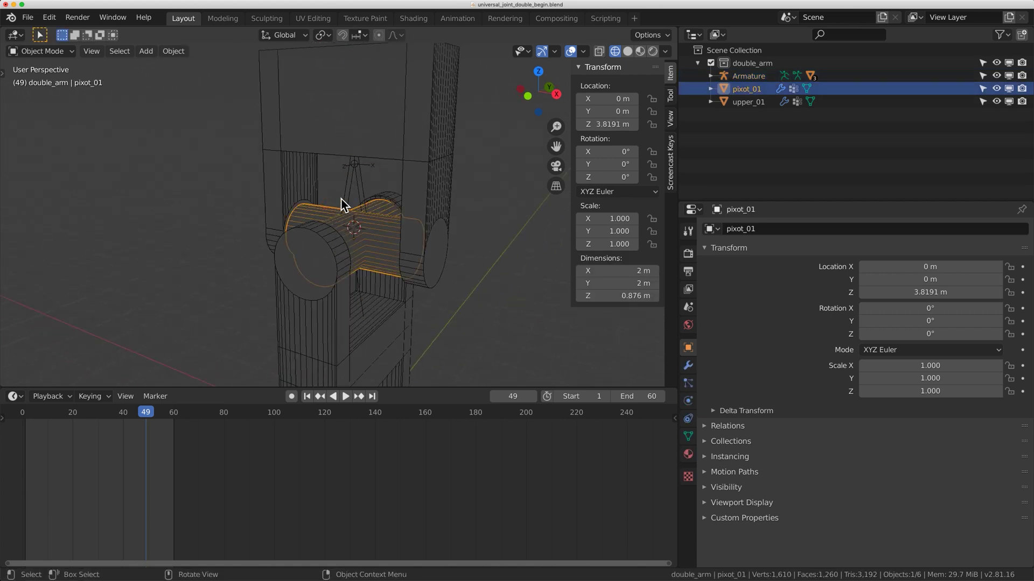
shift+click(355, 182)
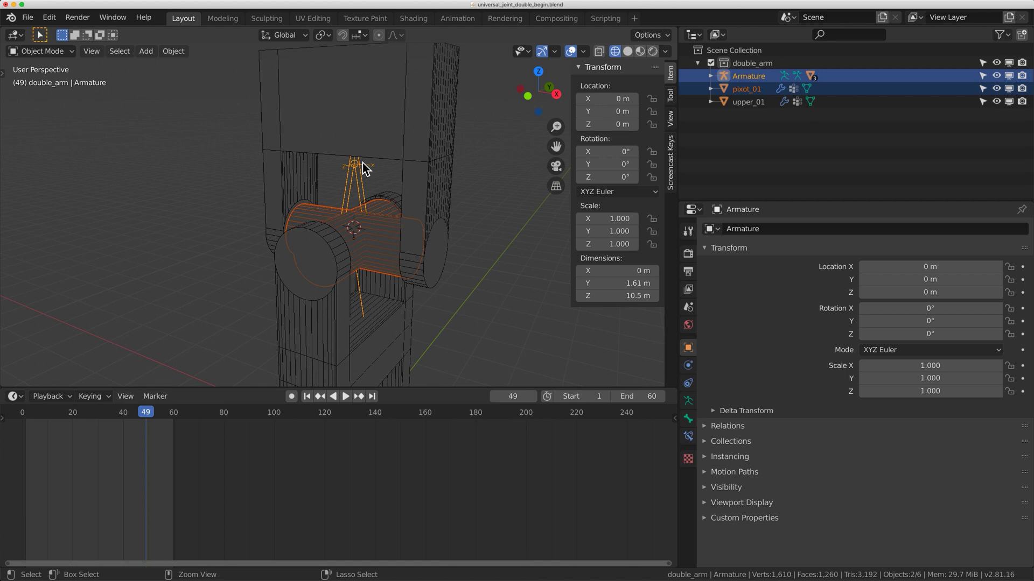
key(ctrl+Tab)
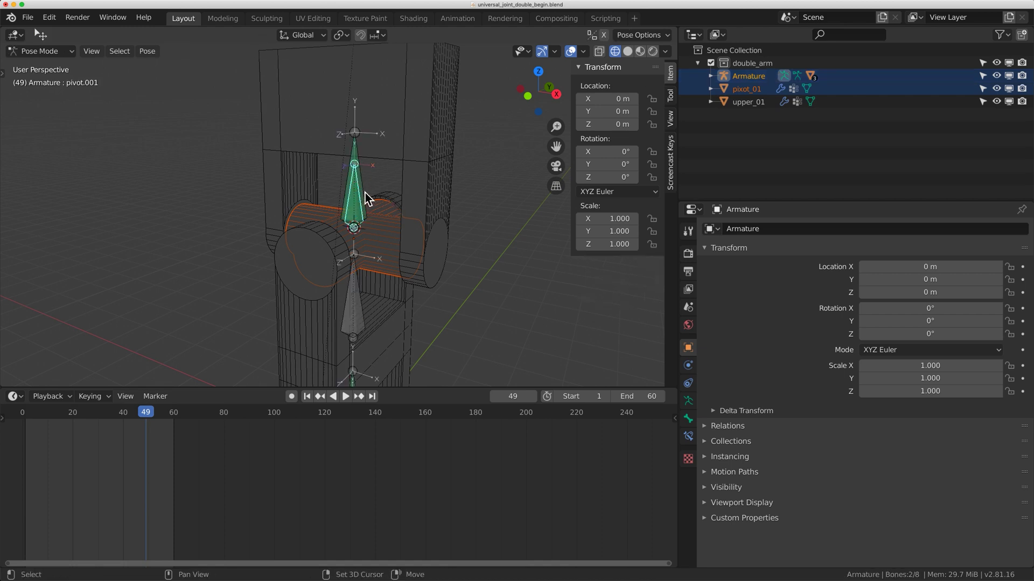
key(ctrl+p)
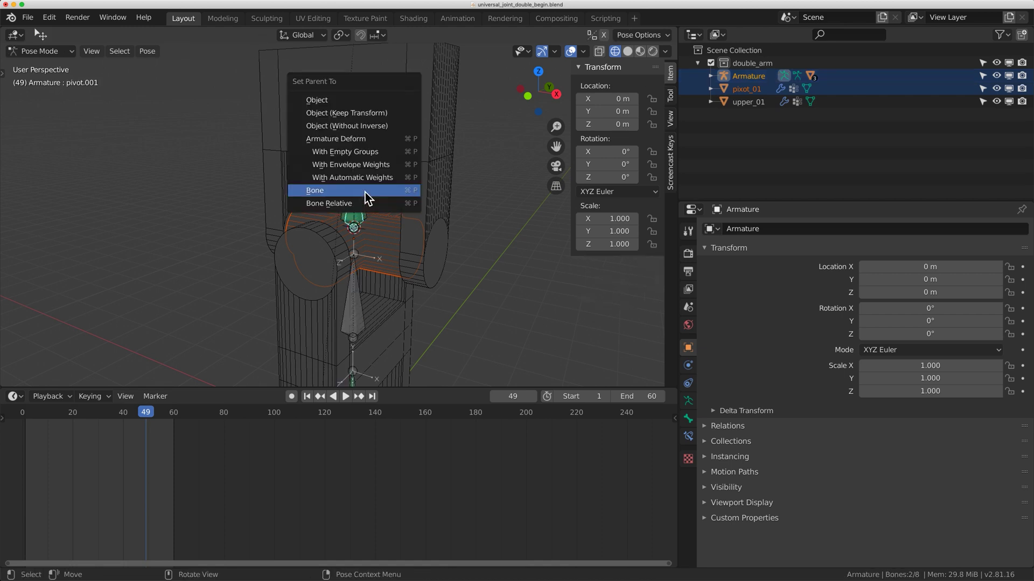
click(342, 194)
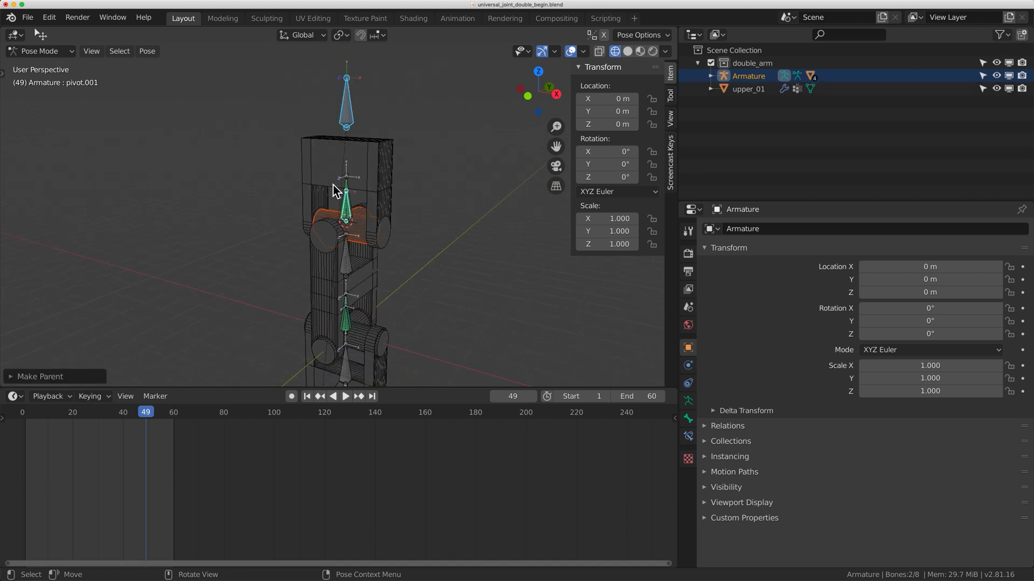
Parent the upper_01 mesh to the upper.001 bone and return to Object Mode
key(ctrl+Tab)
click(340, 198)
key(KP_Decimal)
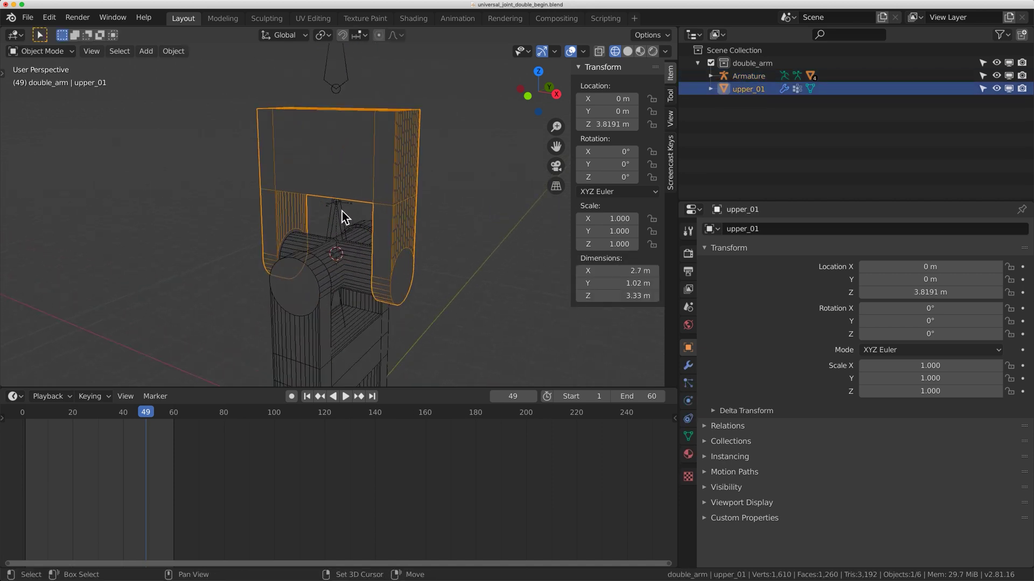
shift+click(344, 214)
key(ctrl+Tab)
shift+click(345, 214)
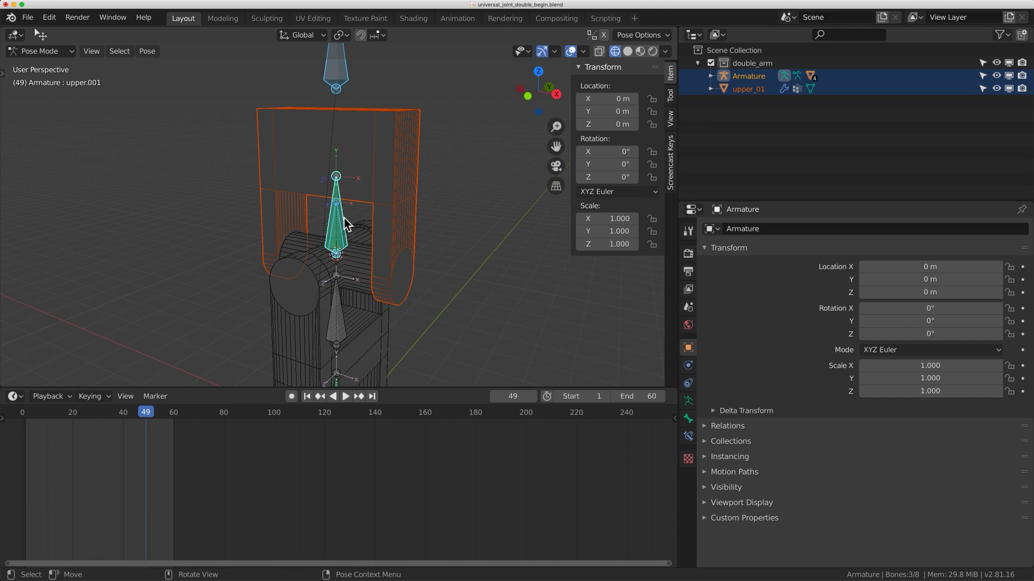
key(ctrl+p)
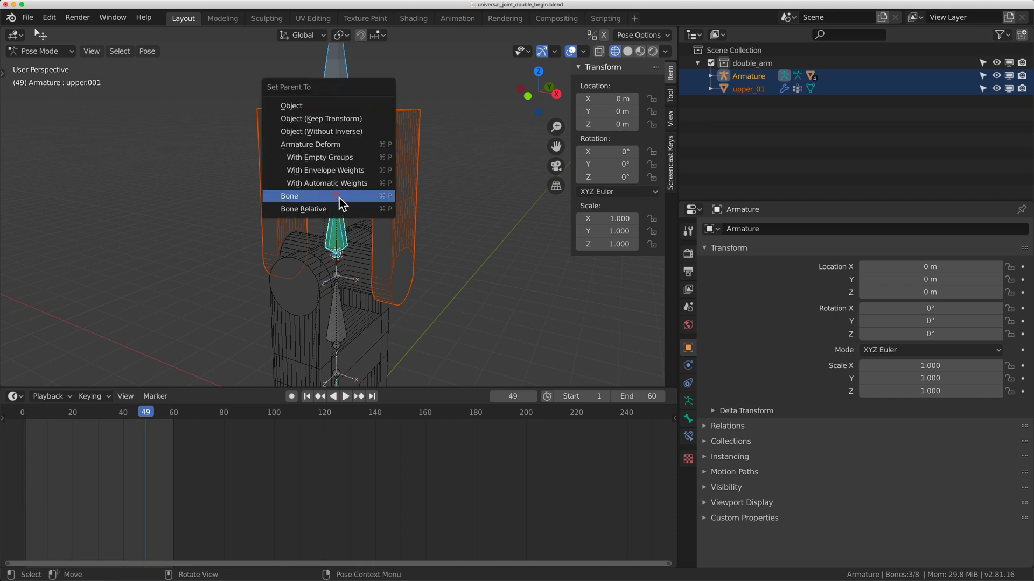
click(339, 198)
key(ctrl+Tab)
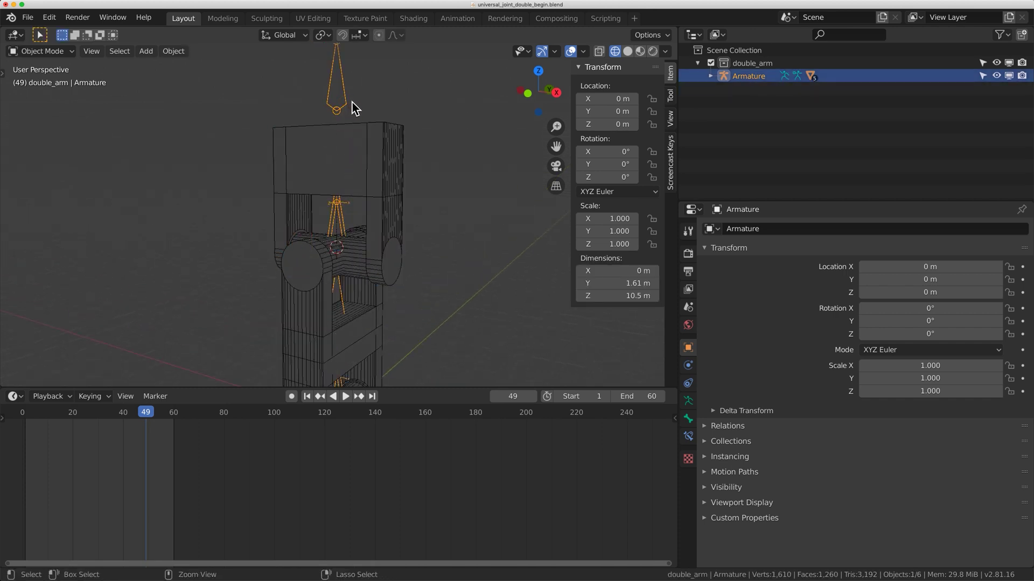
Move the point.001 bone to a new position to test the upper joint
key(ctrl+Tab)
click(351, 101)
key(g)
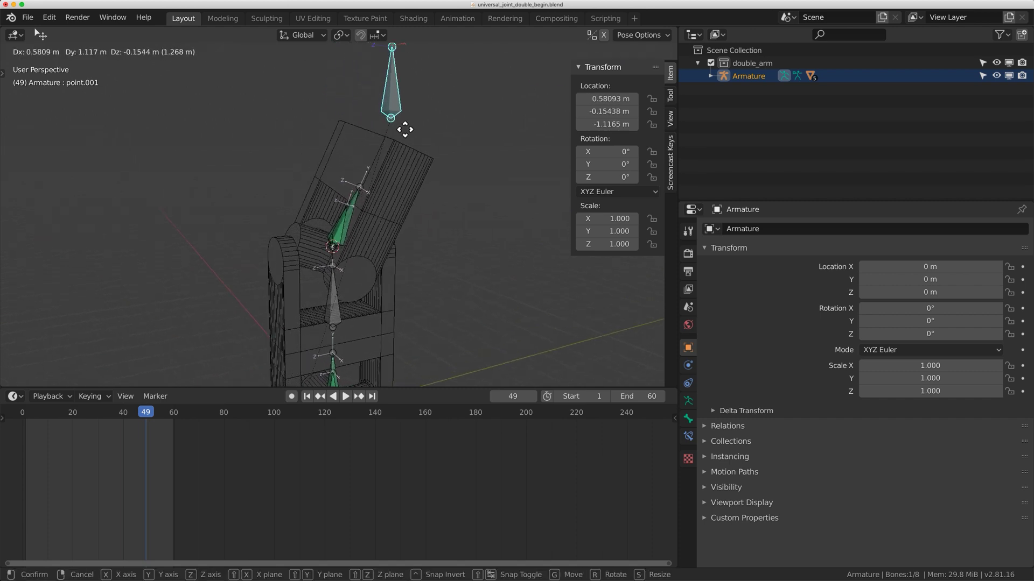
click(331, 124)
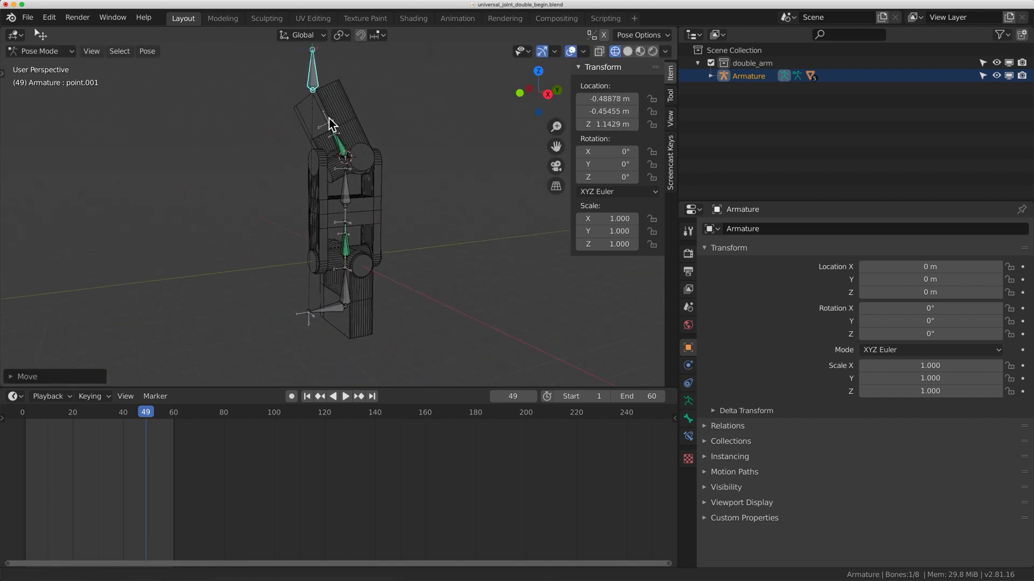
scroll(331, 176, up, 6)
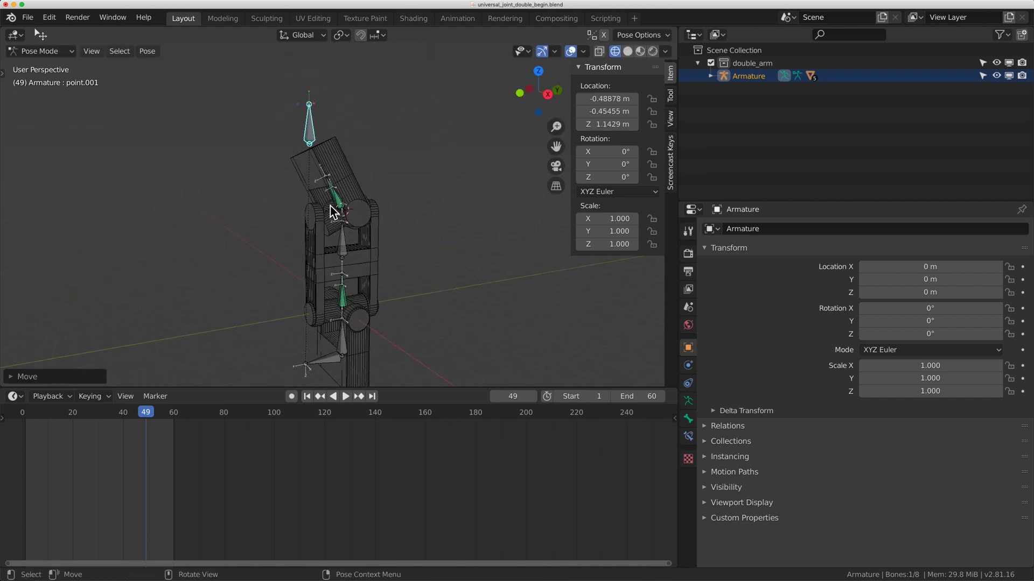
Set pivot.001's Locked Track lock to Z and upper.001's lock to X, then select point.001
click(339, 173)
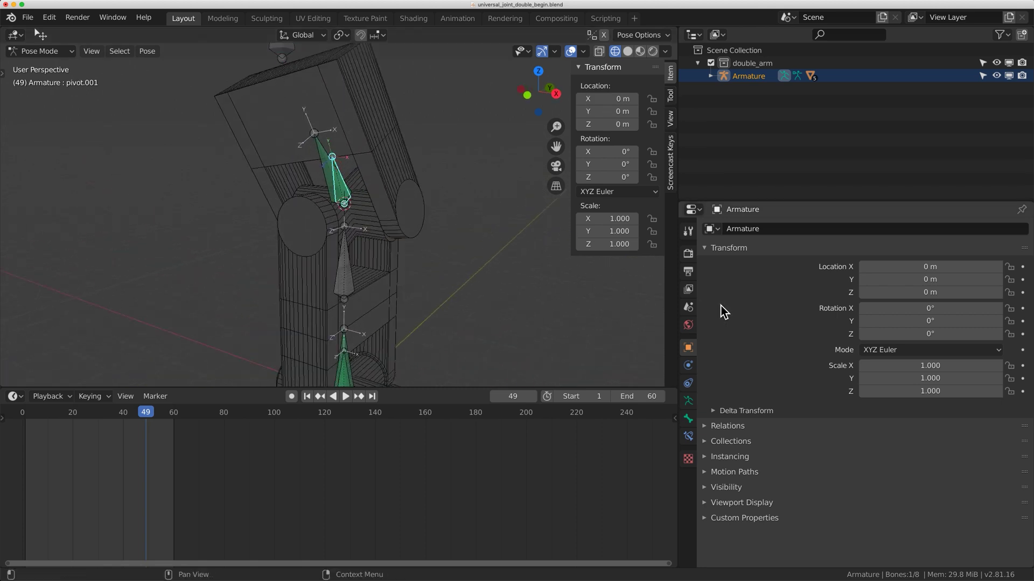
click(691, 436)
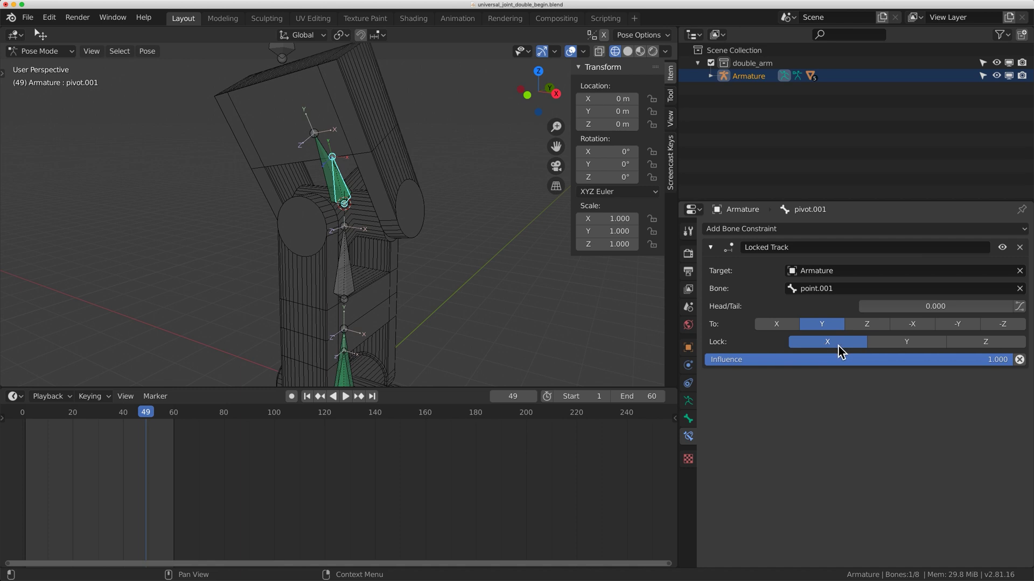
click(982, 343)
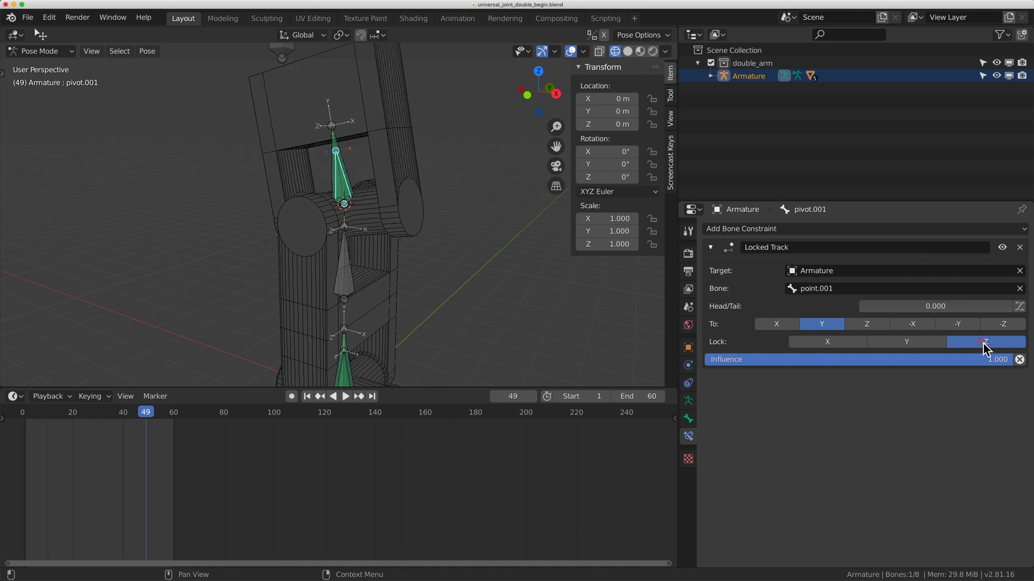
click(348, 170)
click(837, 343)
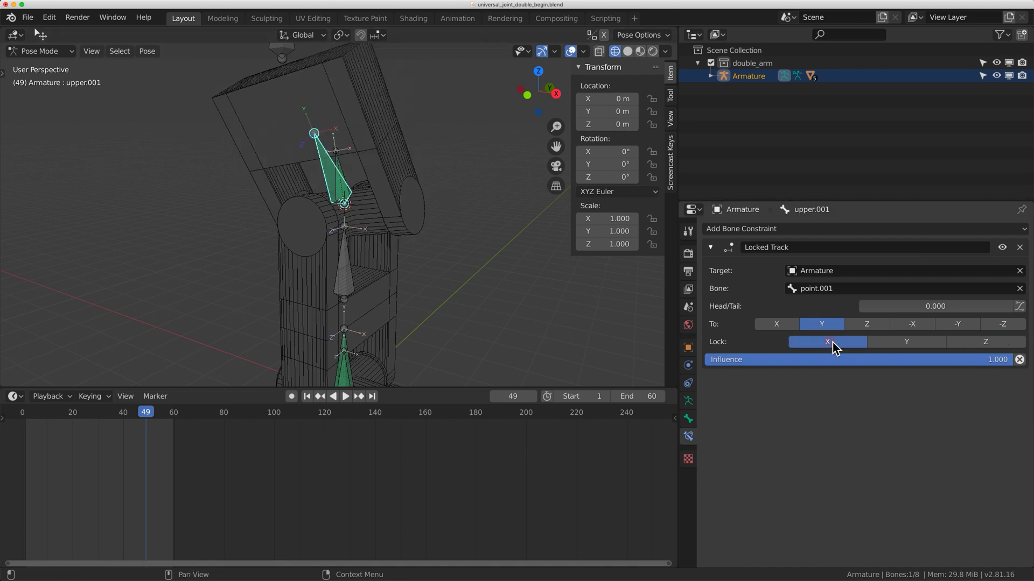
middle_drag(377, 178, 450, 178)
scroll(450, 177, down, 4)
click(314, 134)
middle_drag(328, 221, 334, 316)
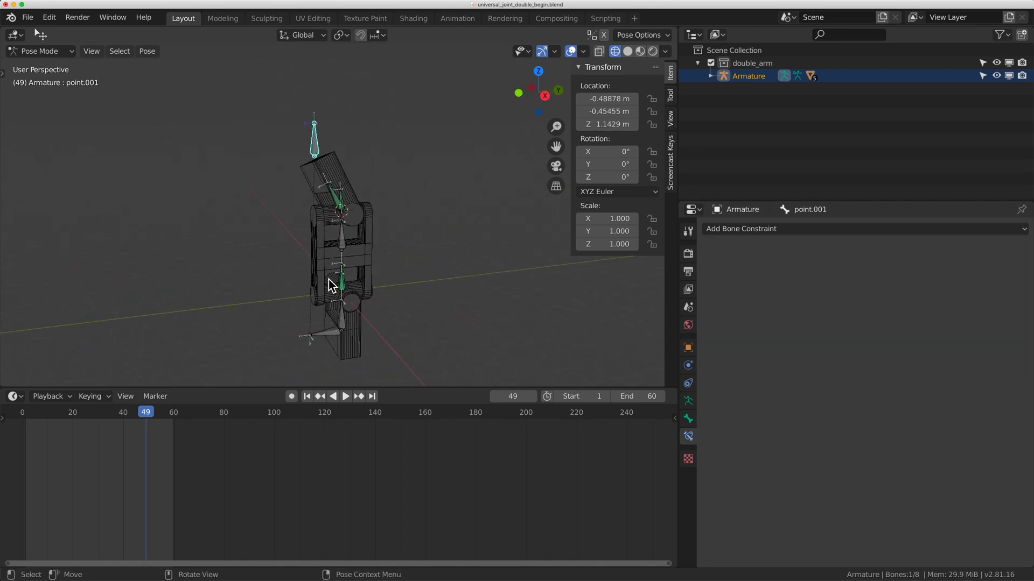
Reposition the point.001 target bone
key(g)
click(362, 121)
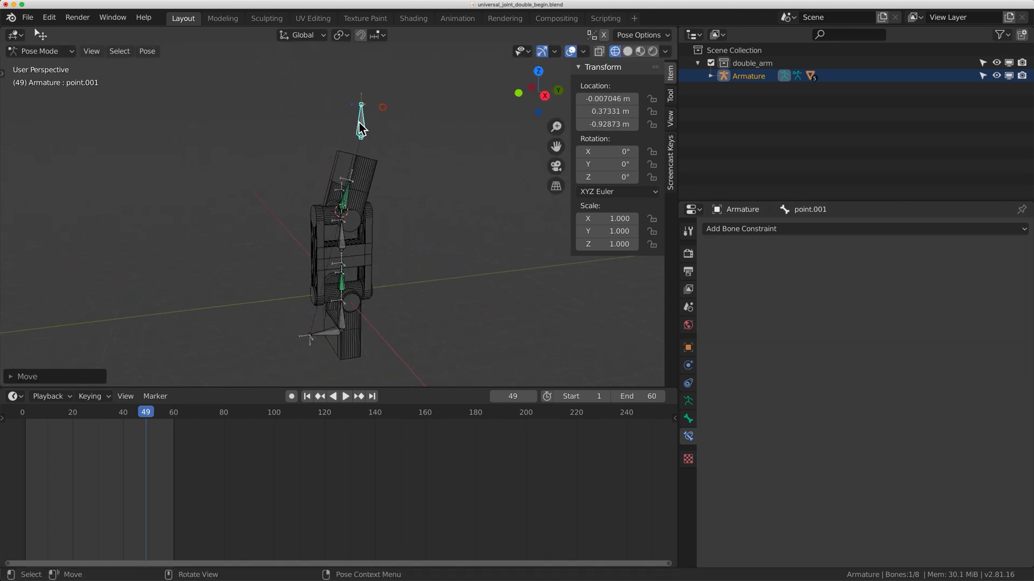
middle_drag(362, 121, 383, 155)
scroll(371, 167, up, 3)
scroll(346, 226, up, 3)
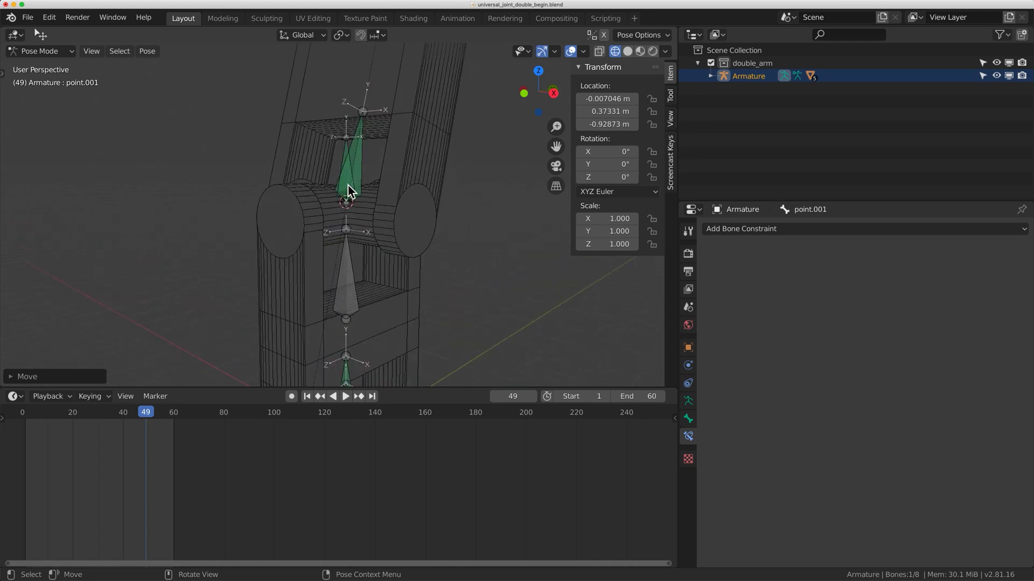
Parent the upper joint bones with Keep Offset in Edit Mode, starting from pivot.001
click(350, 156)
middle_drag(351, 156, 364, 259)
scroll(362, 242, up, 2)
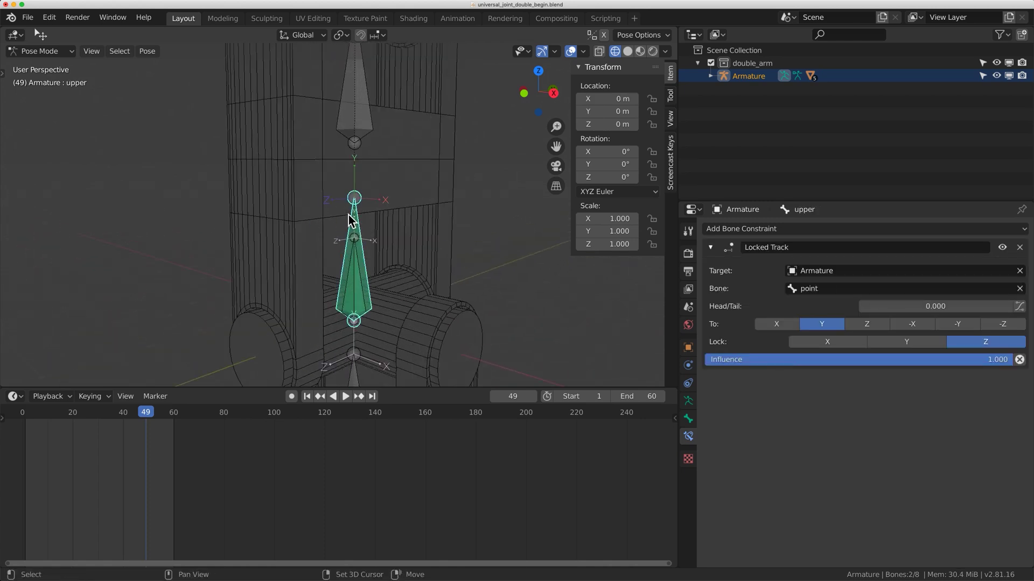
scroll(349, 217, down, 5)
key(Tab)
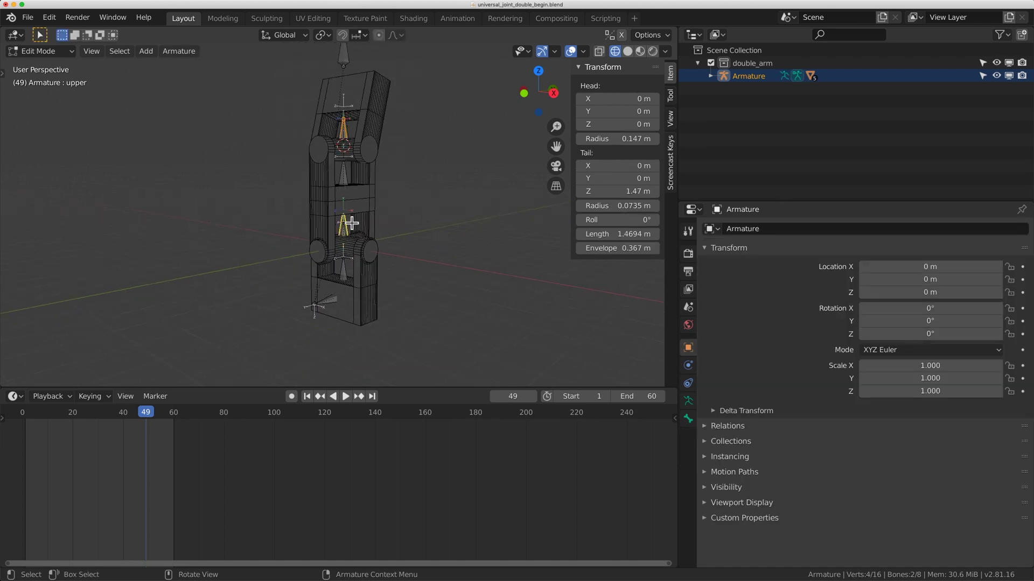
key(ctrl+p)
click(349, 218)
key(Tab)
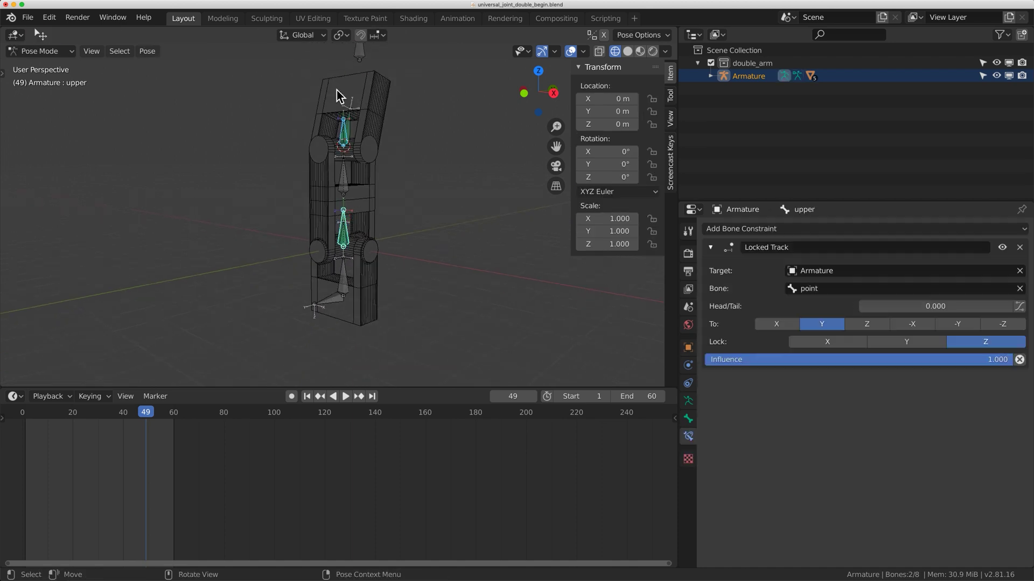
Move point.001 several times to bend the upper joint
click(358, 61)
middle_drag(358, 61, 392, 143)
key(g)
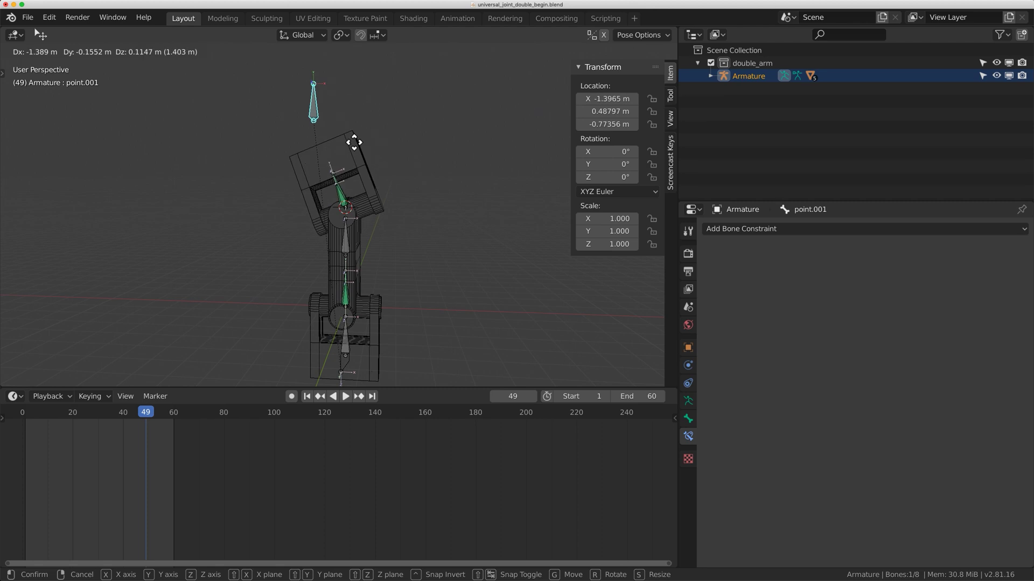
click(334, 144)
key(g)
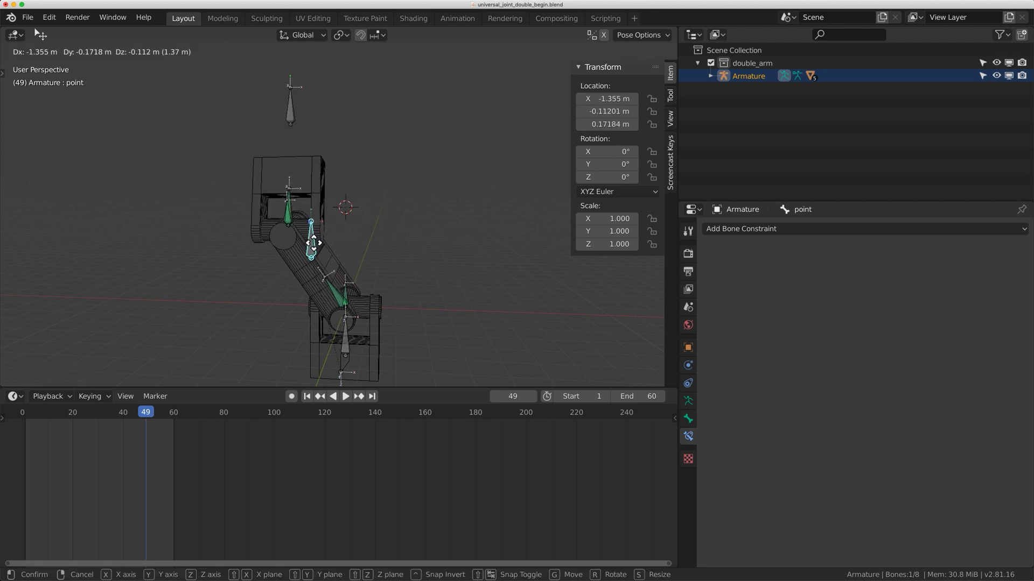
click(315, 137)
key(g)
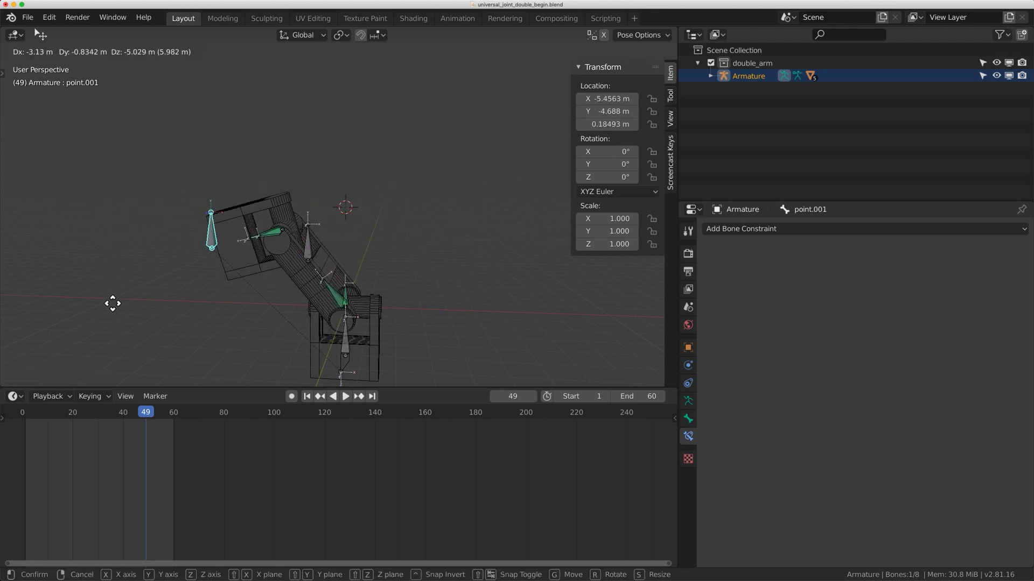
click(114, 302)
middle_drag(113, 302, 285, 250)
key(g)
click(174, 259)
Move the point bone to bend the lower joint, push point.001 further left, and grab the lower bone
click(307, 237)
key(g)
click(202, 260)
click(179, 254)
key(g)
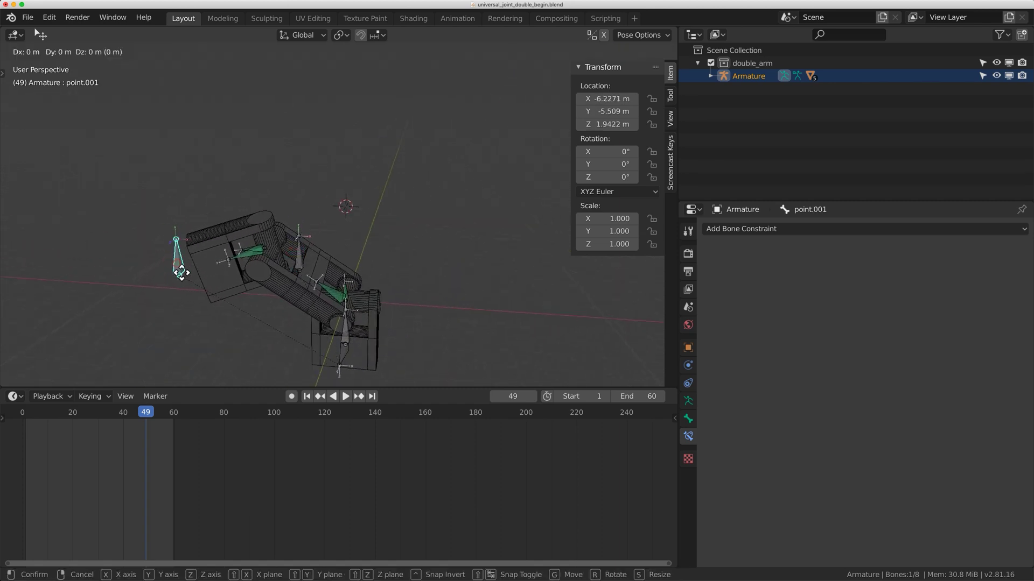
click(177, 239)
middle_drag(177, 240, 357, 296)
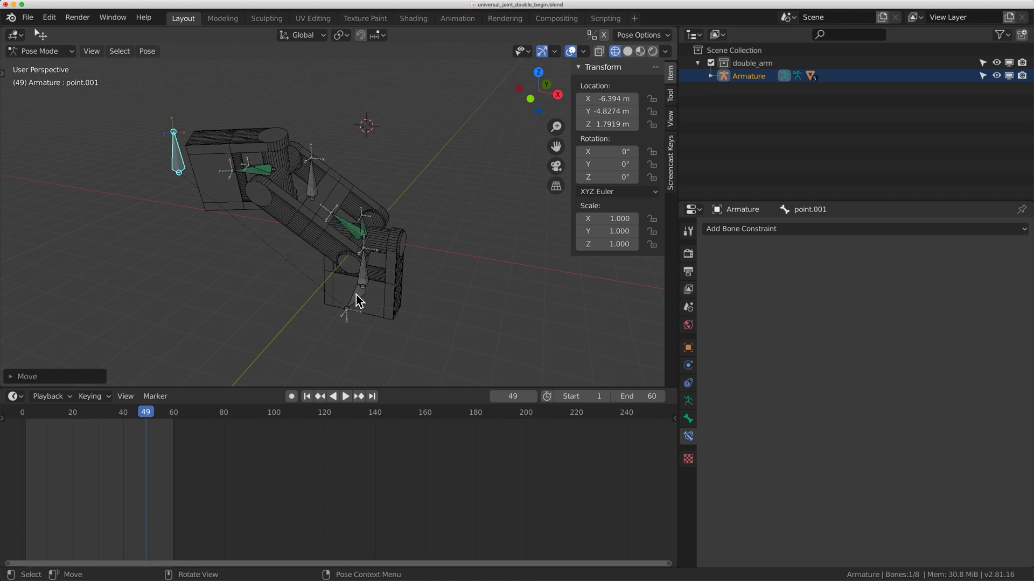
click(362, 280)
key(g)
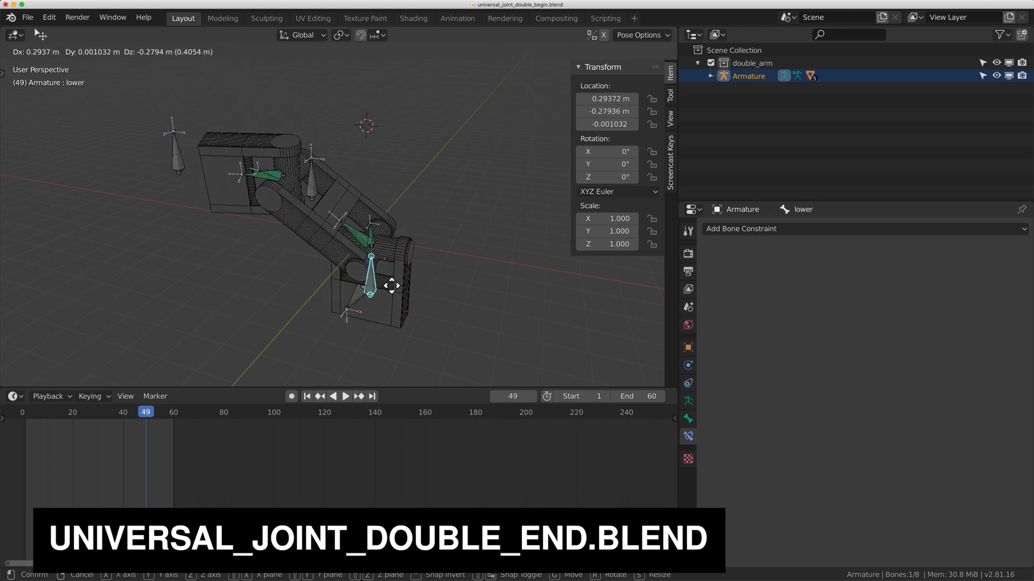
Cancel the lower bone's move and keyframe its location and rotation at frame 1
key(Escape)
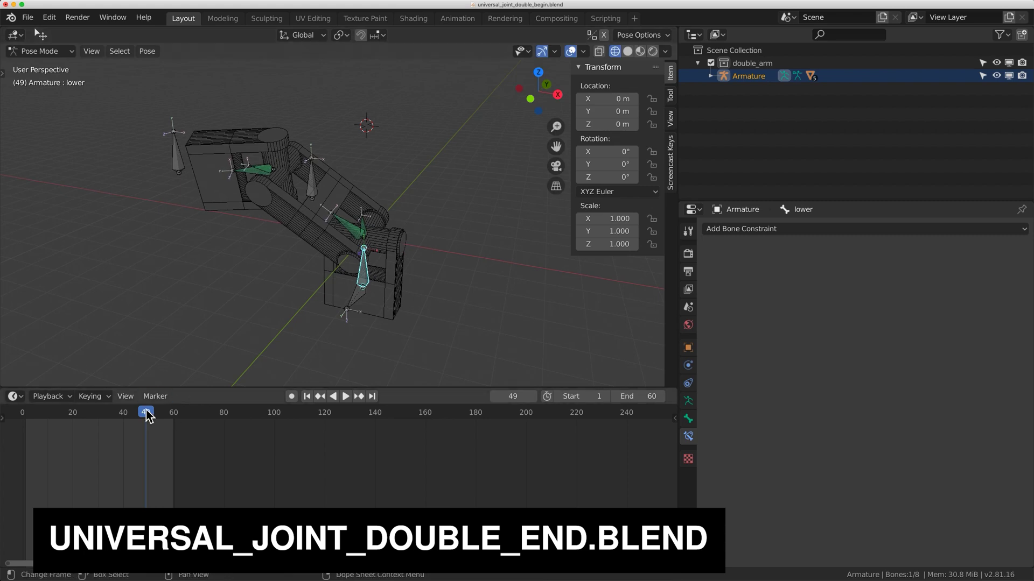
drag(33, 428, 27, 429)
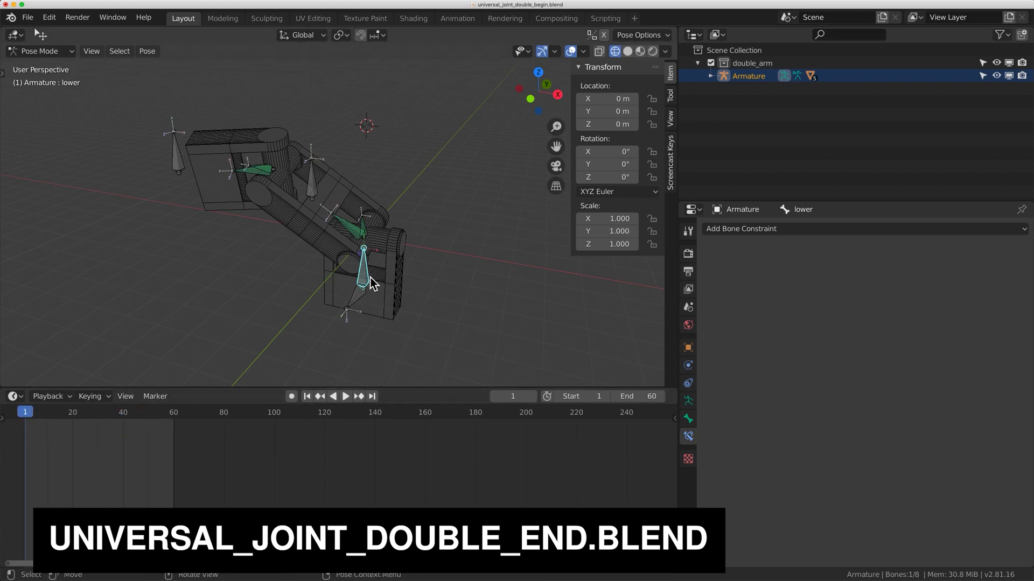
key(i)
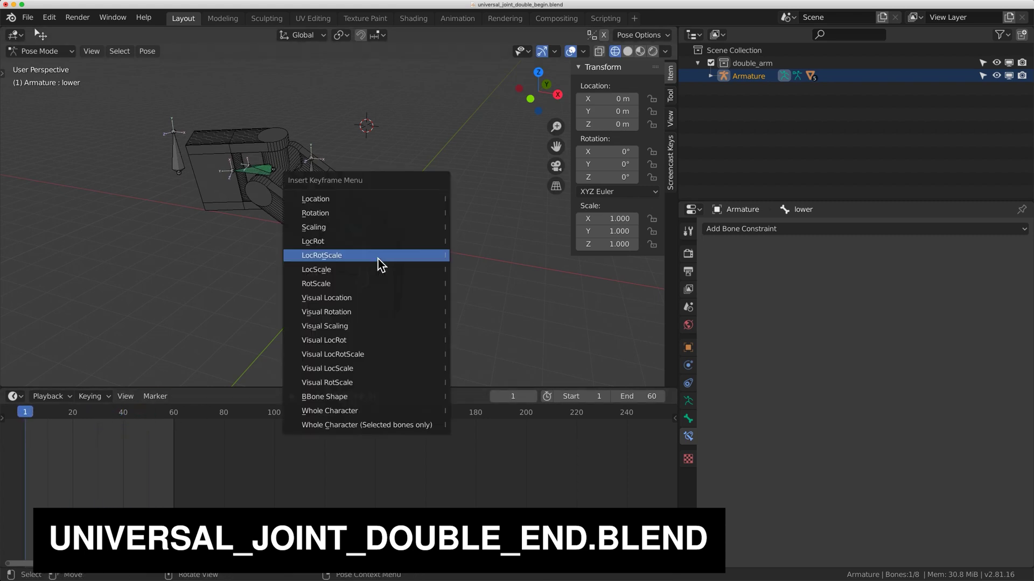
click(330, 259)
At frame 60 enter a new Y rotation for the lower bone and play the animation
drag(153, 419, 177, 422)
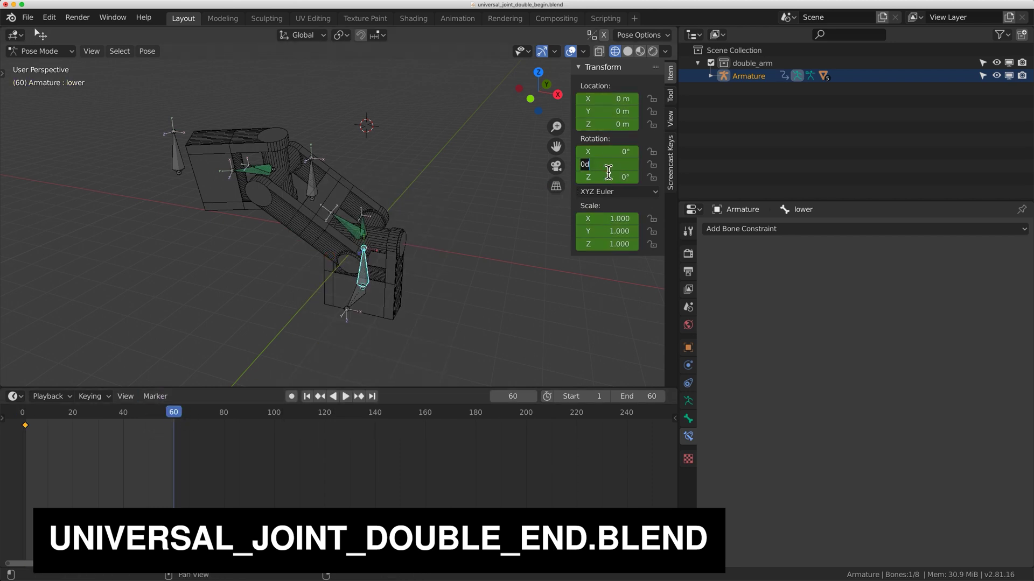
text(360)
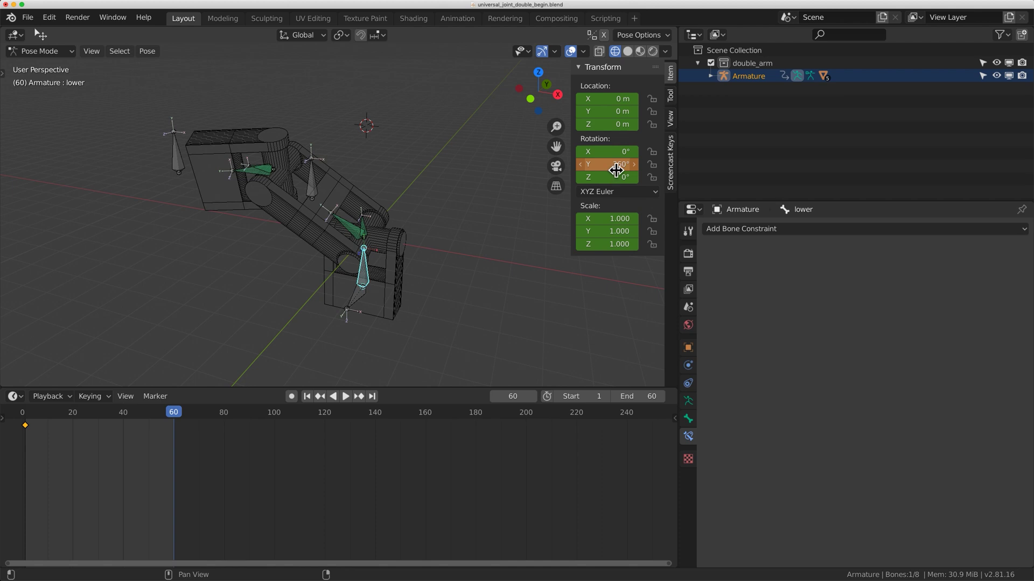
key(space)
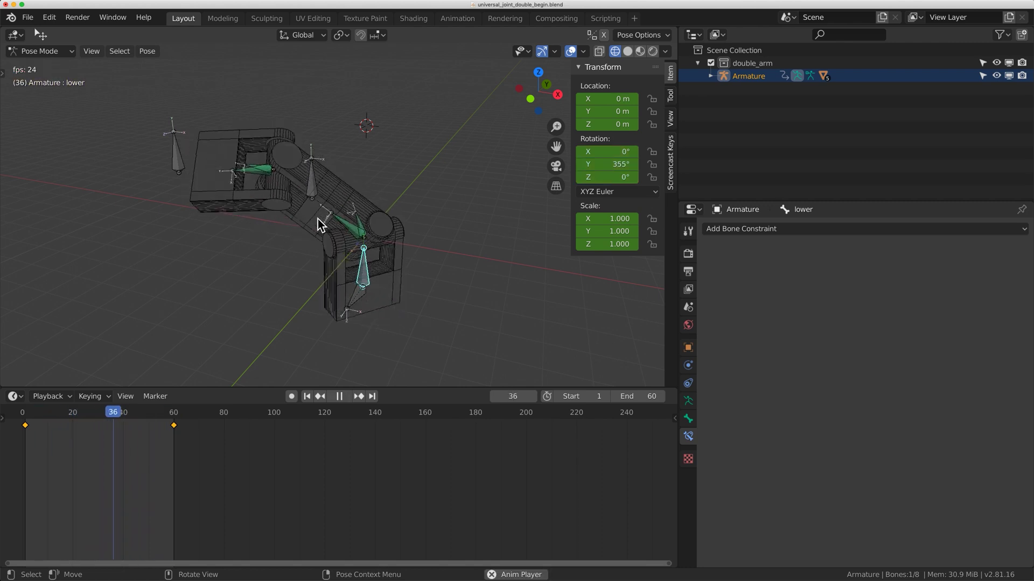
Stop playback, check pivot.001, and replay the 60-frame spin in Solid viewport shading
key(space)
click(268, 168)
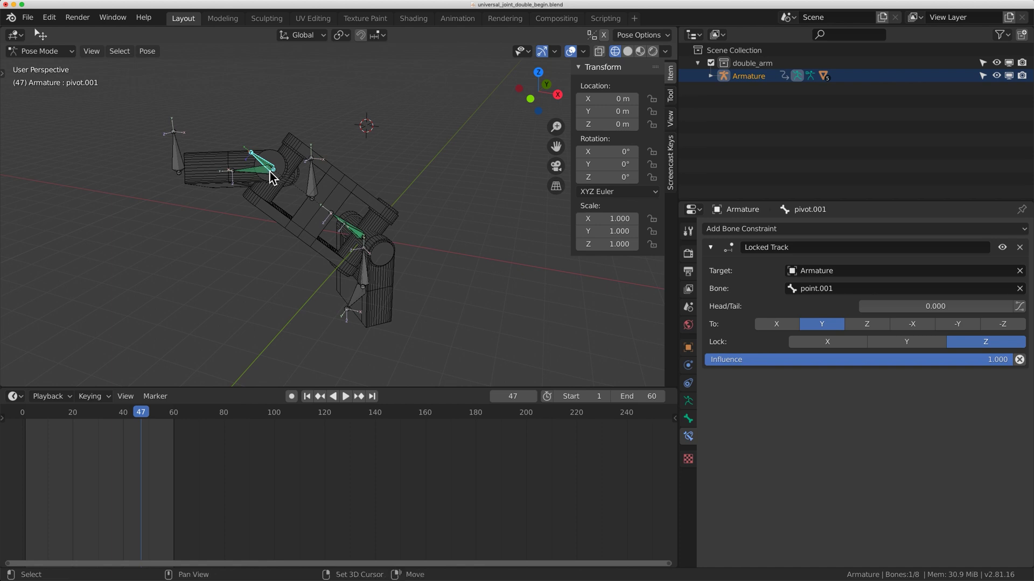
scroll(272, 178, up, 2)
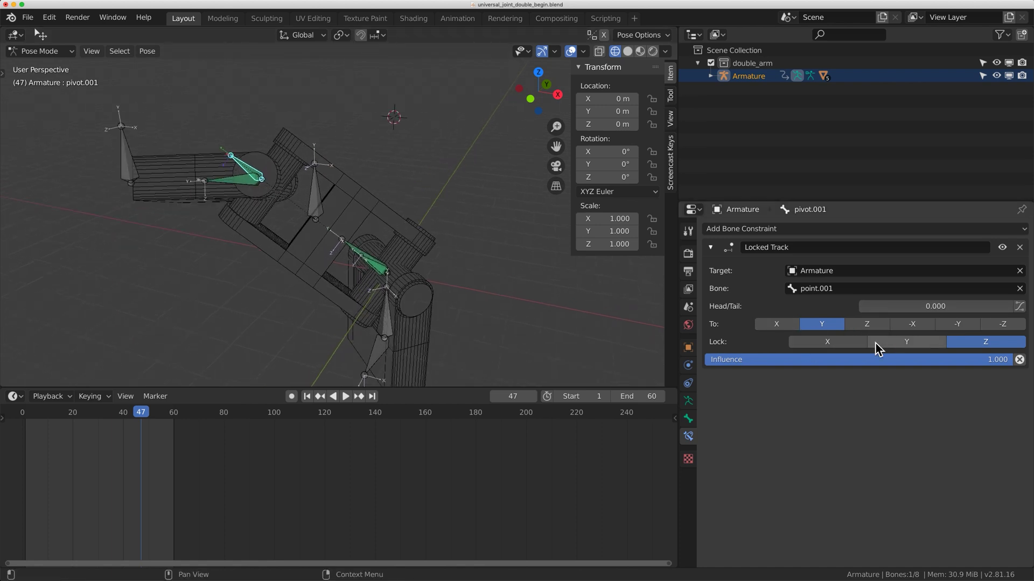
scroll(457, 294, up, 2)
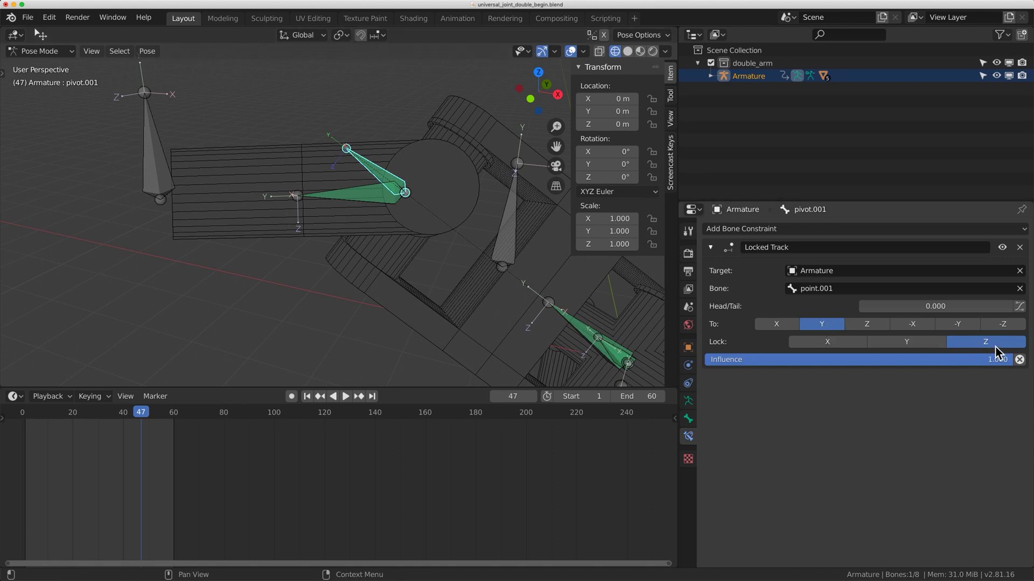
scroll(323, 253, down, 3)
middle_drag(323, 253, 457, 149)
click(629, 52)
key(space)
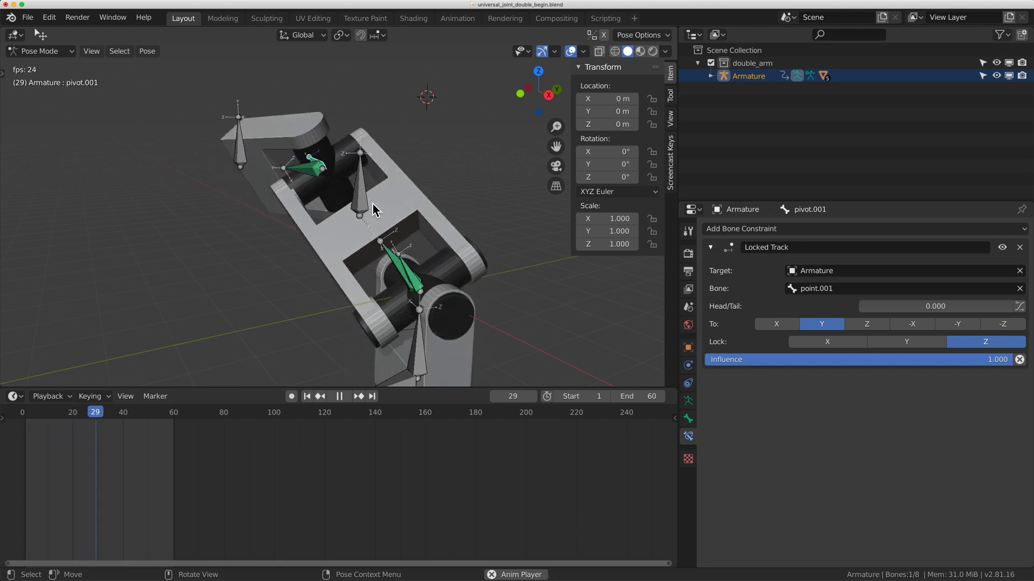
shift+middle_drag(371, 212, 365, 187)
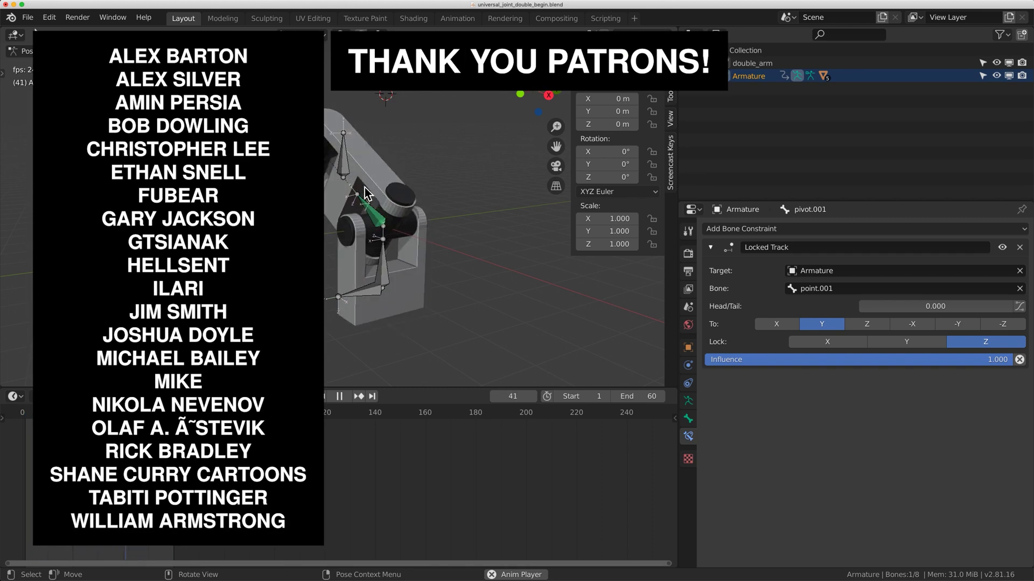
Stop the spin at frame 51 and bring up the Snap pie menu
key(space)
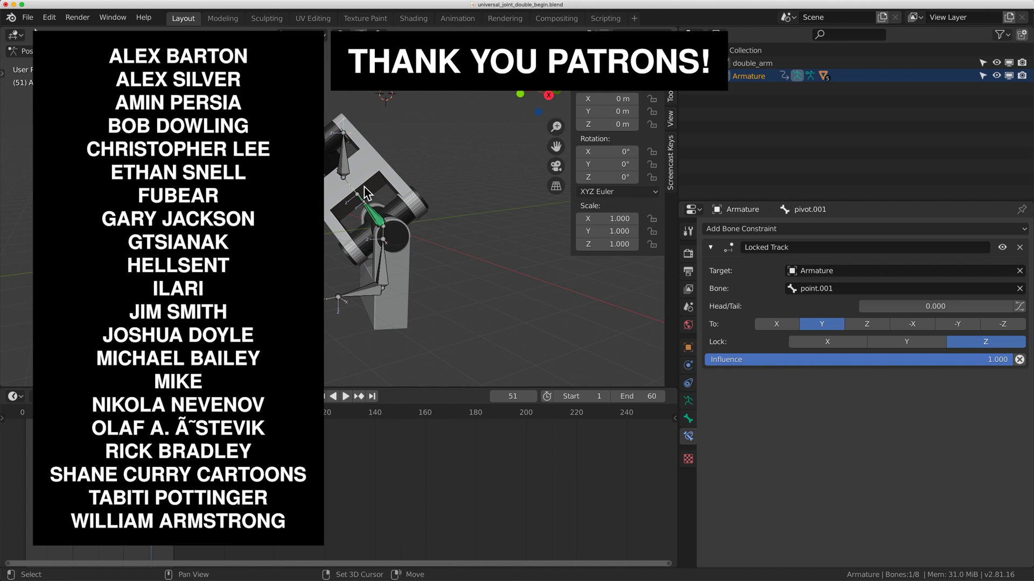
key(shift+s)
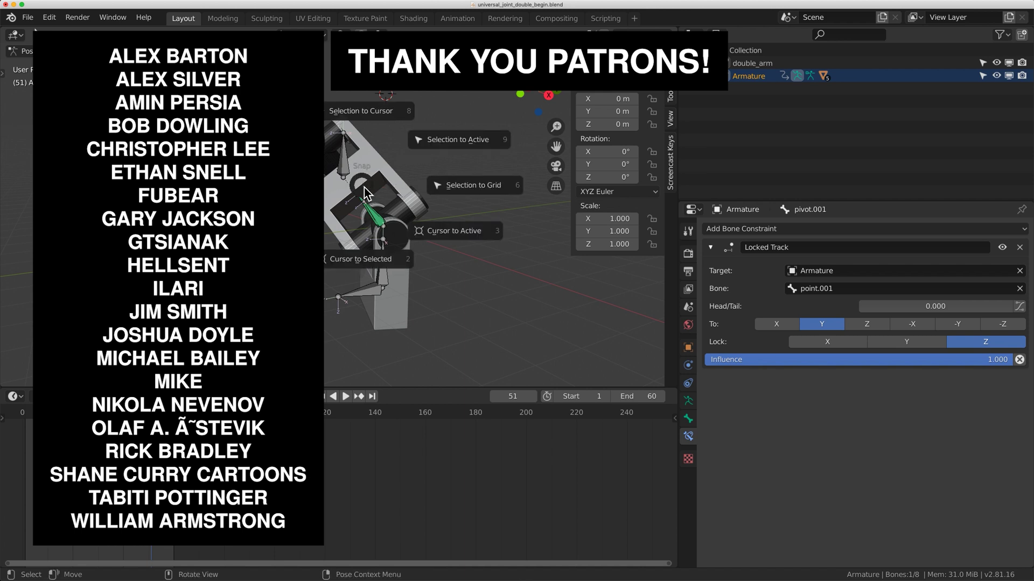